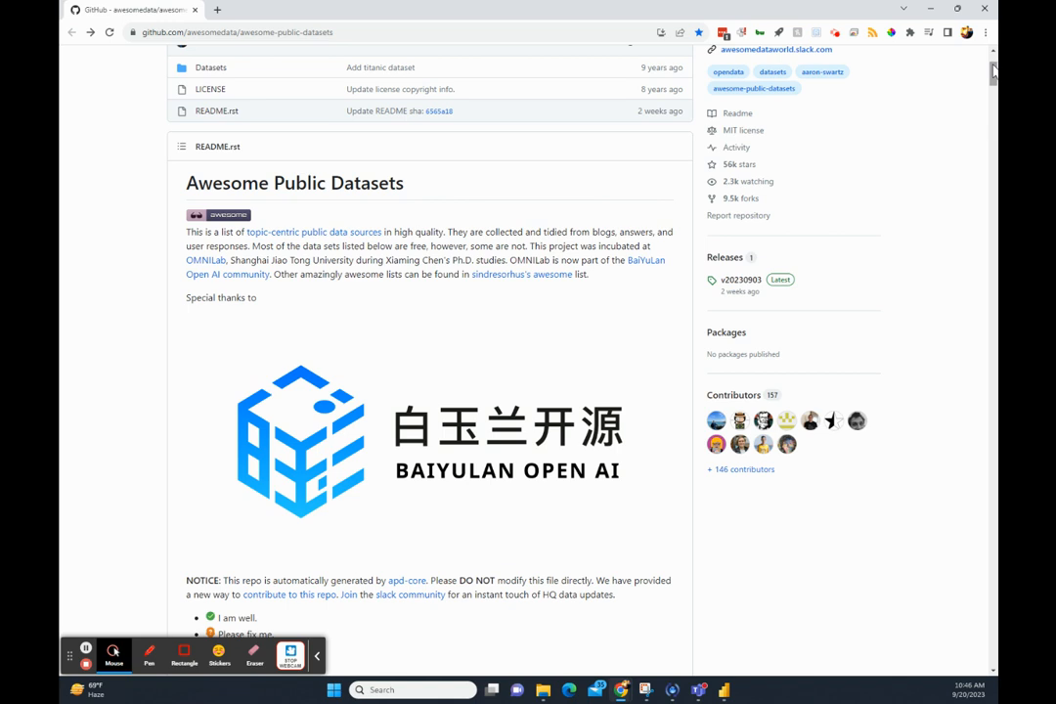
# - Go to the Sports section of the Awesome Public Datasets list through its table of contents
pyautogui.moveTo(992, 75); pyautogui.dragTo(991, 87)
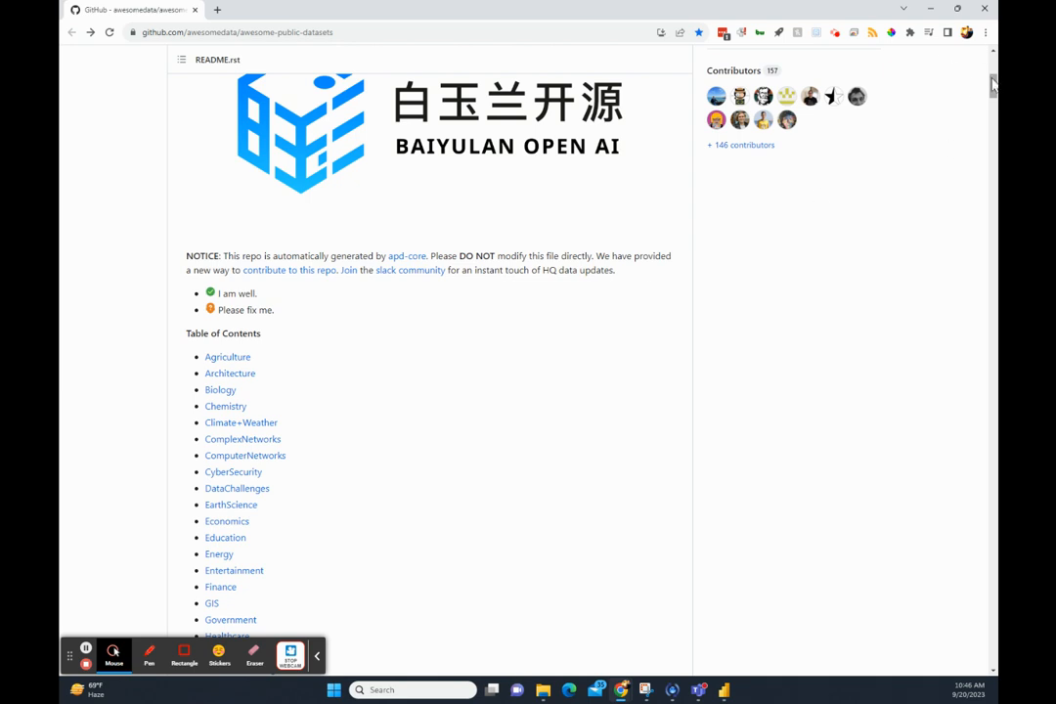
pyautogui.moveTo(992, 85); pyautogui.dragTo(992, 98)
pyautogui.scroll(5, 691, 294)
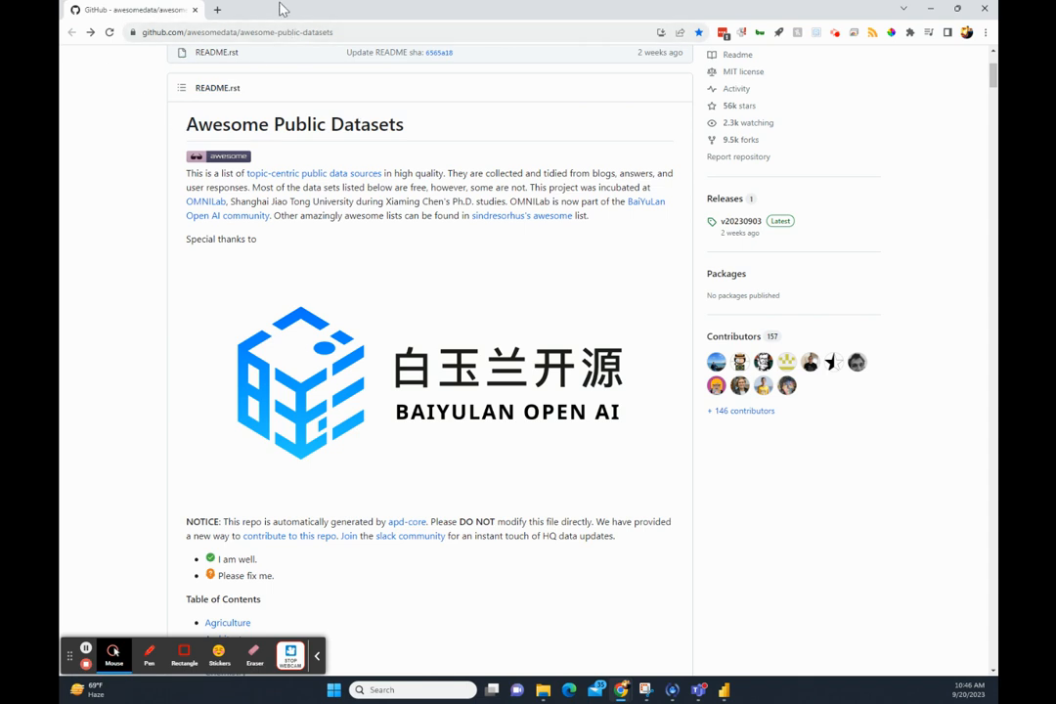
pyautogui.moveTo(992, 70); pyautogui.dragTo(991, 98)
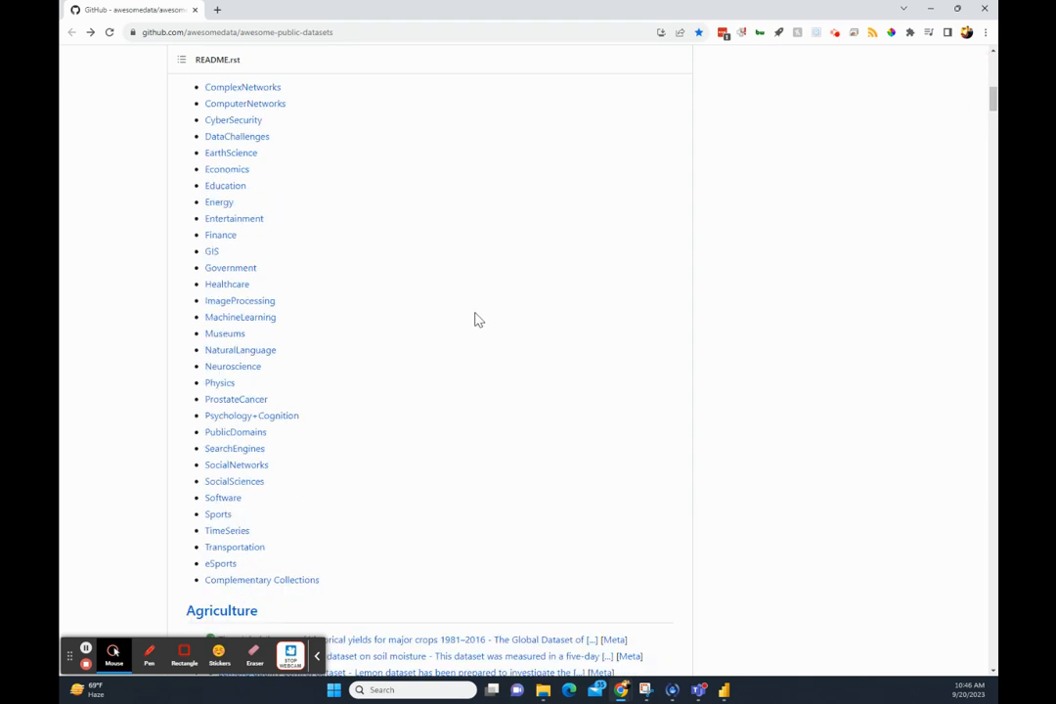
pyautogui.scroll(3, 478, 320)
pyautogui.scroll(-3, 452, 311)
pyautogui.click(219, 514)
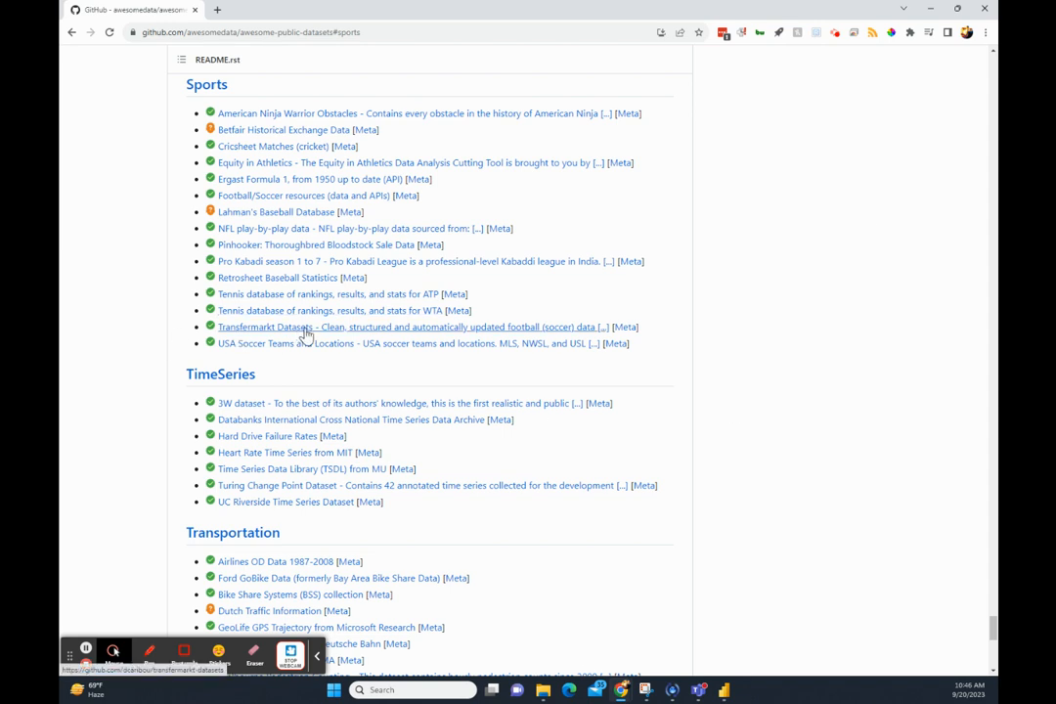
# - Open the USA Soccer Teams and Locations link in a new tab and the American Ninja Warrior Obstacles dataset in the current one
pyautogui.rightClick(460, 349)
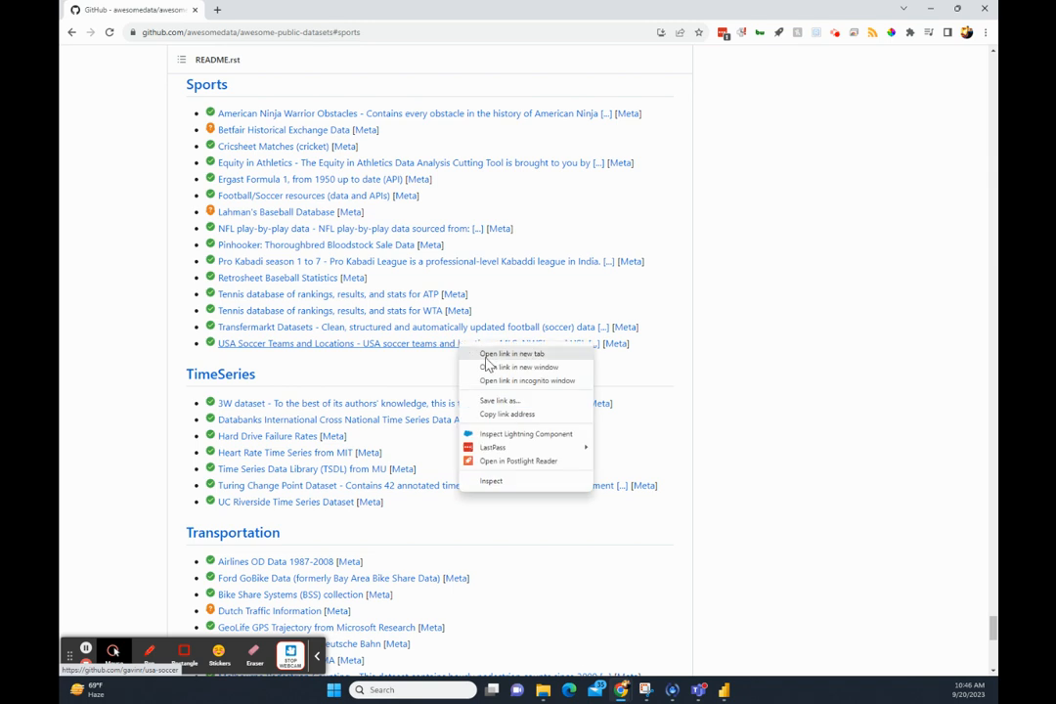
pyautogui.click(483, 356)
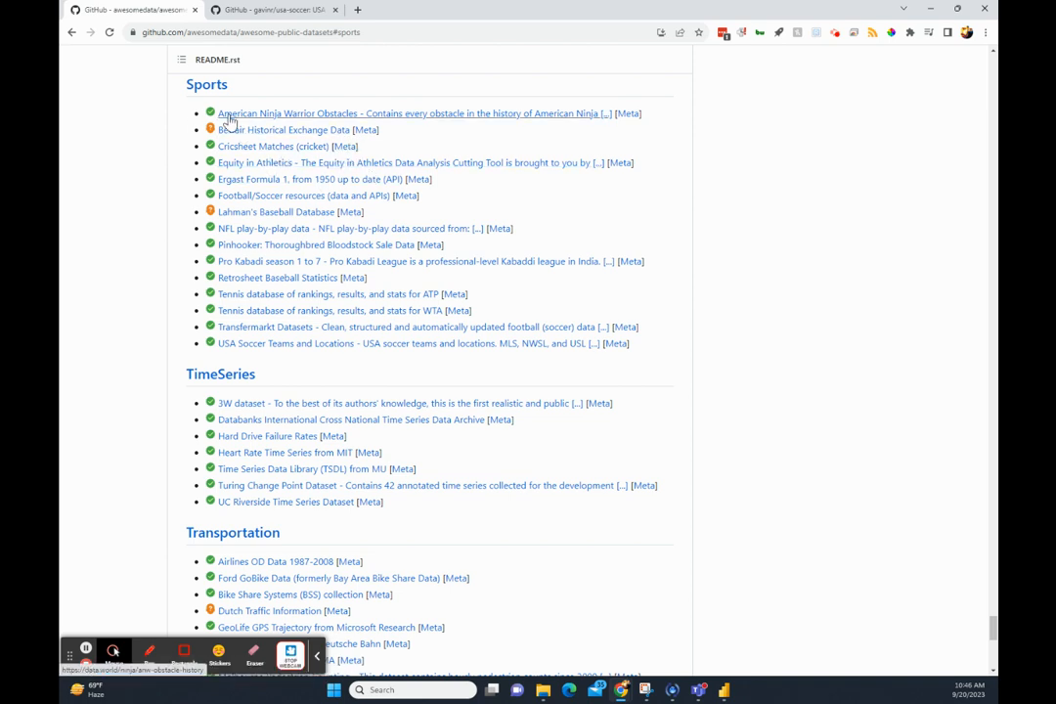
pyautogui.click(300, 113)
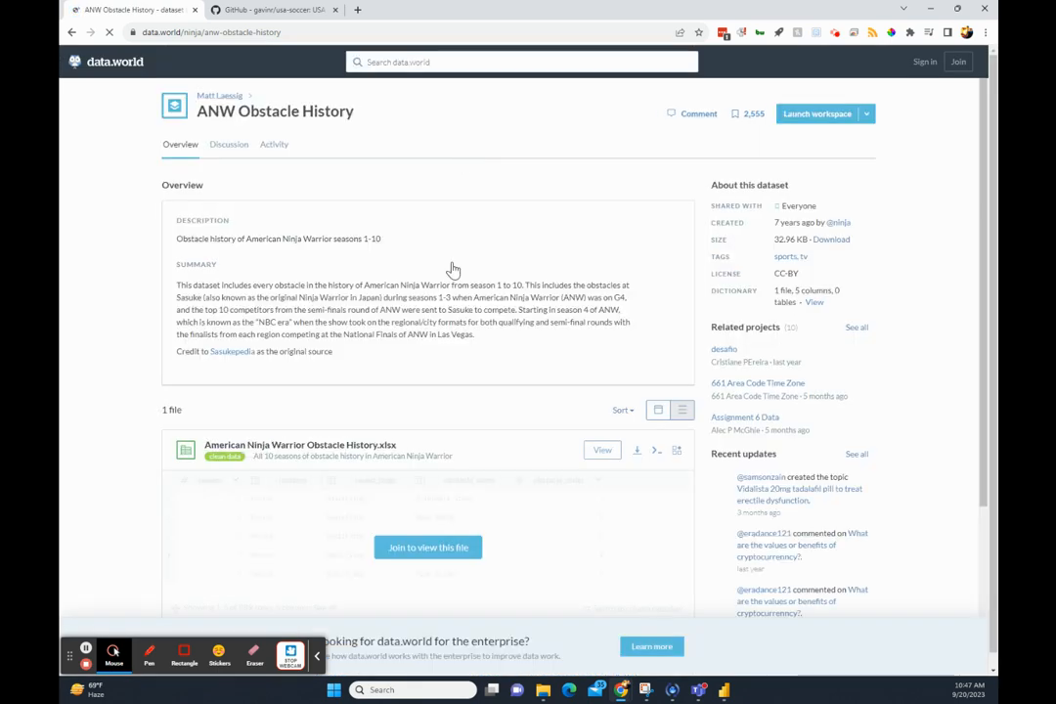
# - Join data.world with the existing Google account to get access to the obstacle history file
pyautogui.click(424, 556)
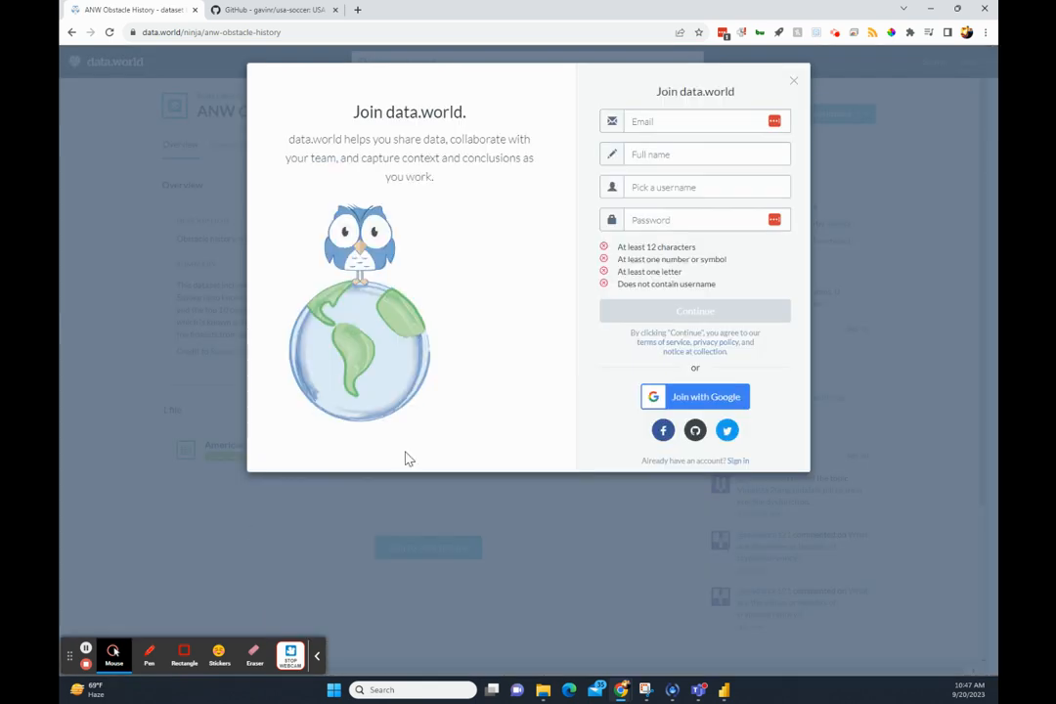
pyautogui.click(684, 401)
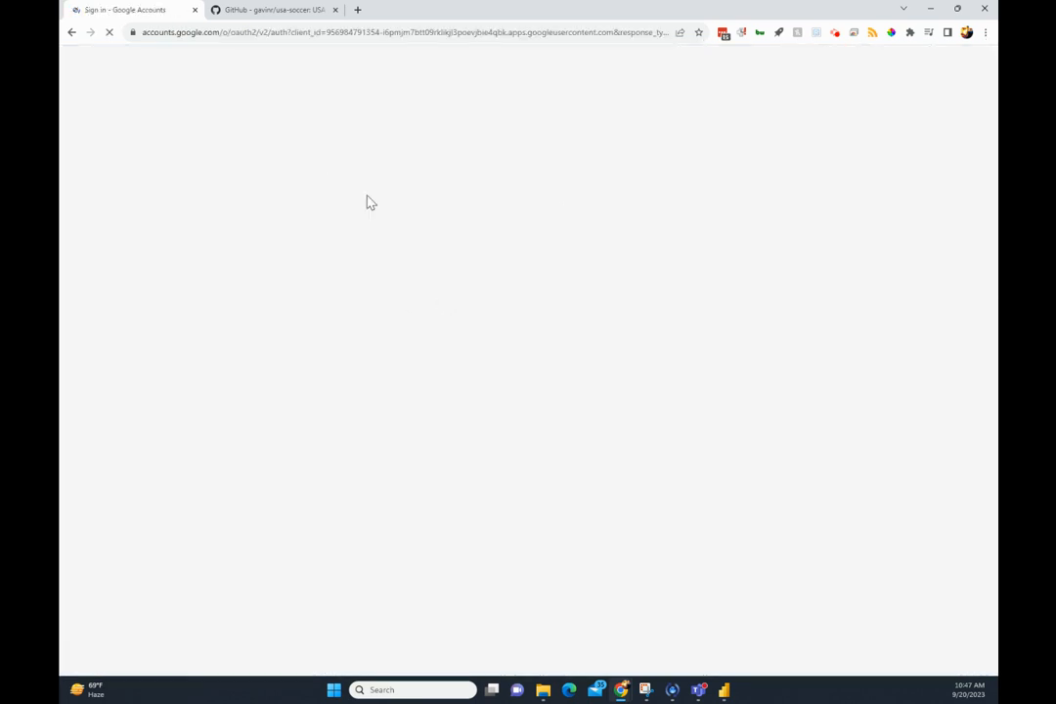
pyautogui.click(523, 338)
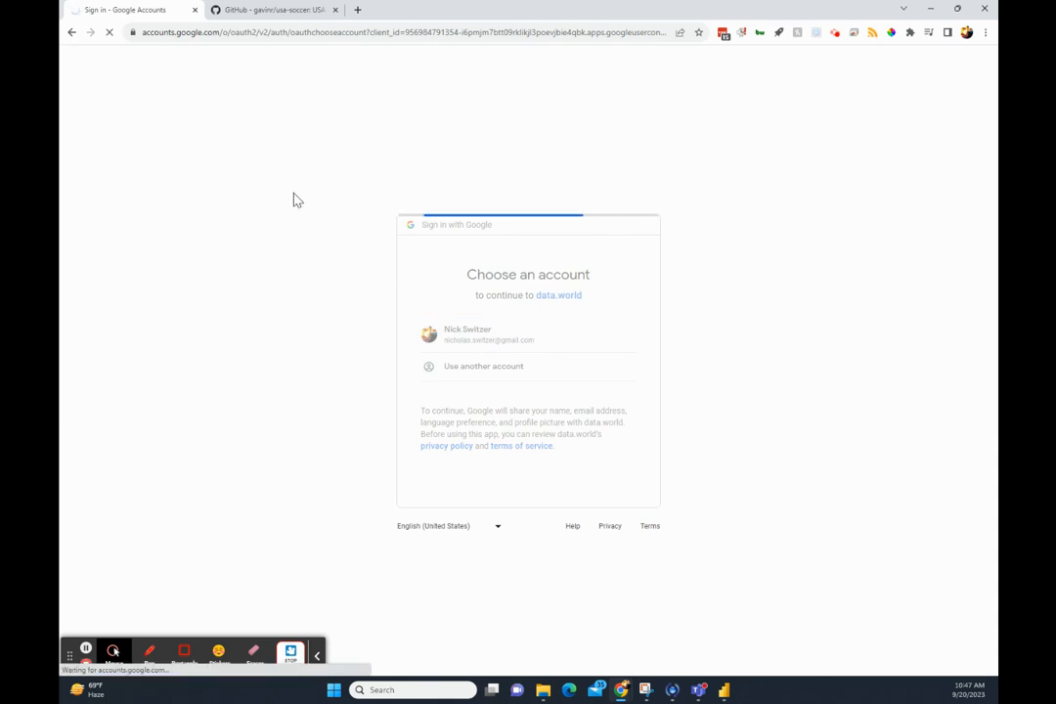
# - Examine the file list and the MLS, NWSL and USL team maps in the usa-soccer repository
pyautogui.click(275, 14)
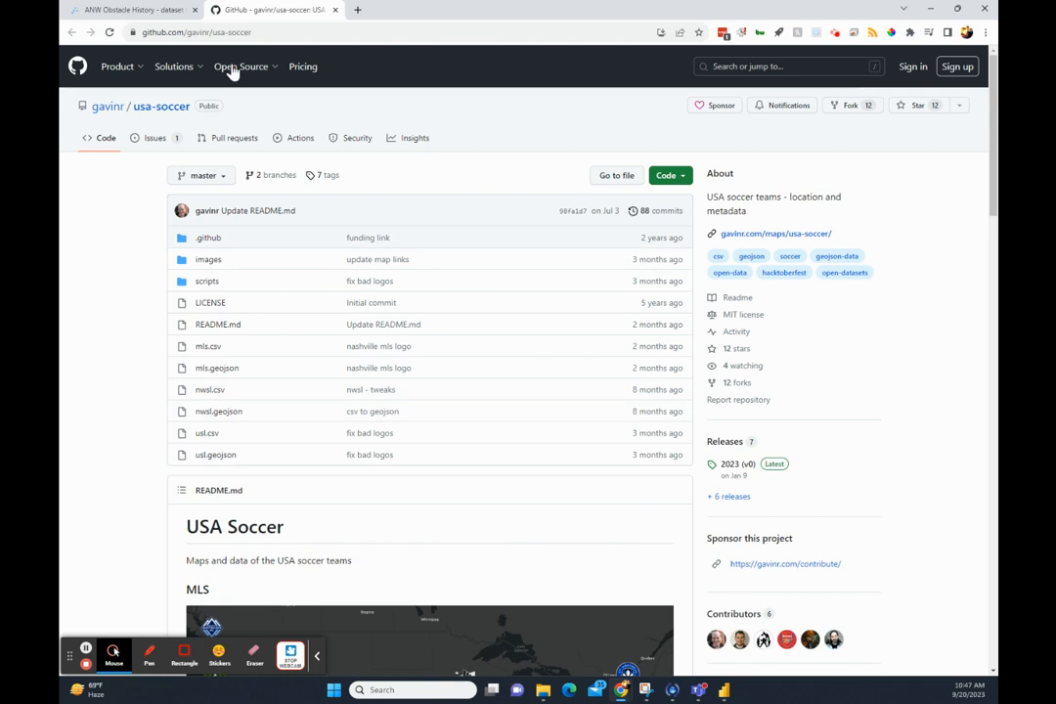
pyautogui.scroll(-3, 626, 377)
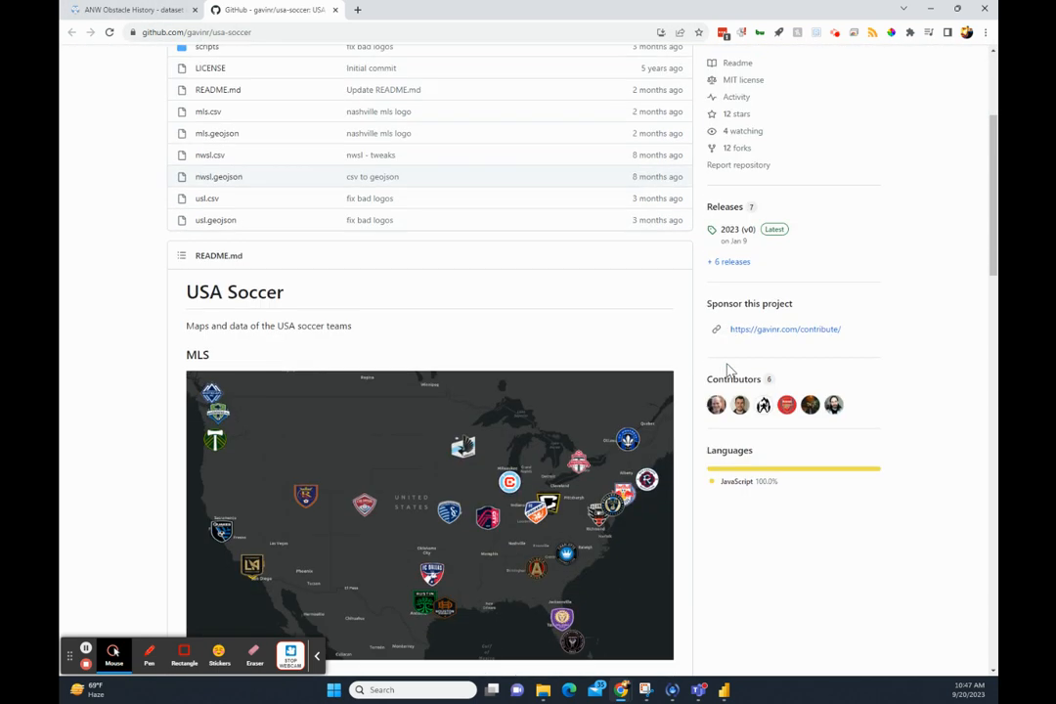
pyautogui.scroll(-6, 694, 474)
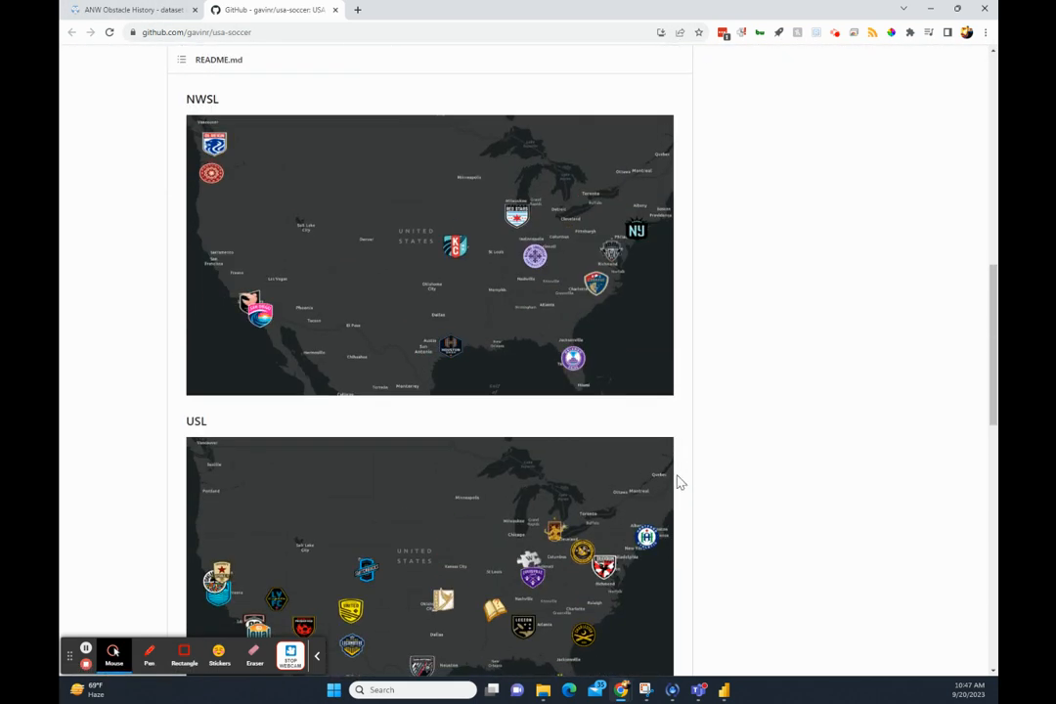
pyautogui.scroll(-3, 786, 484)
pyautogui.scroll(3, 797, 451)
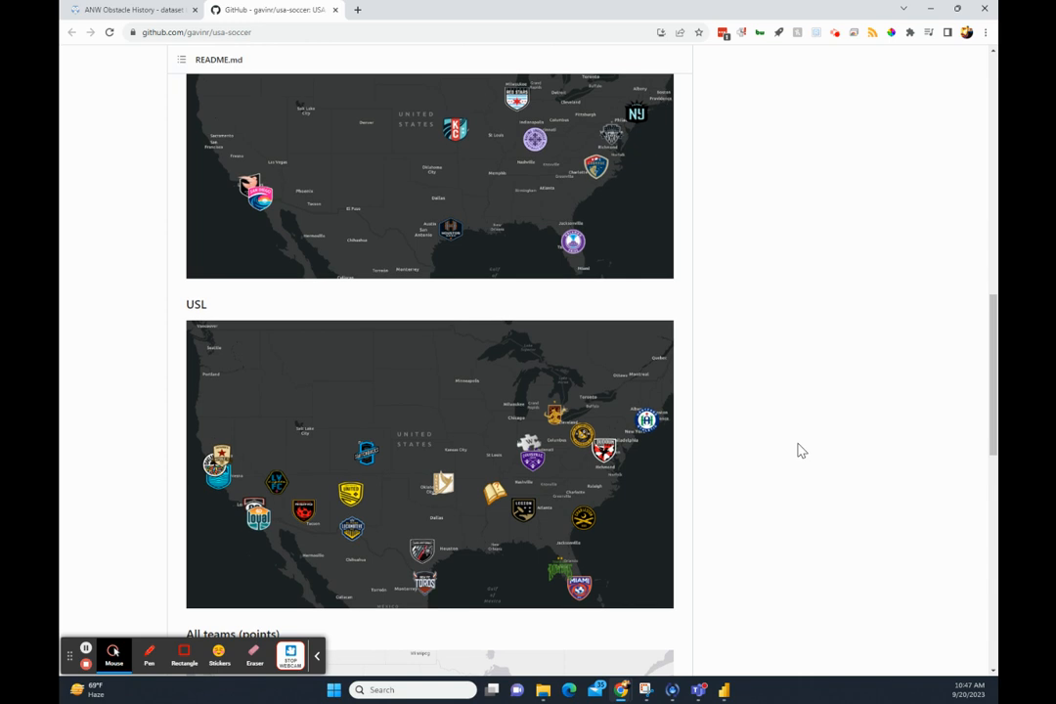
pyautogui.scroll(6, 797, 456)
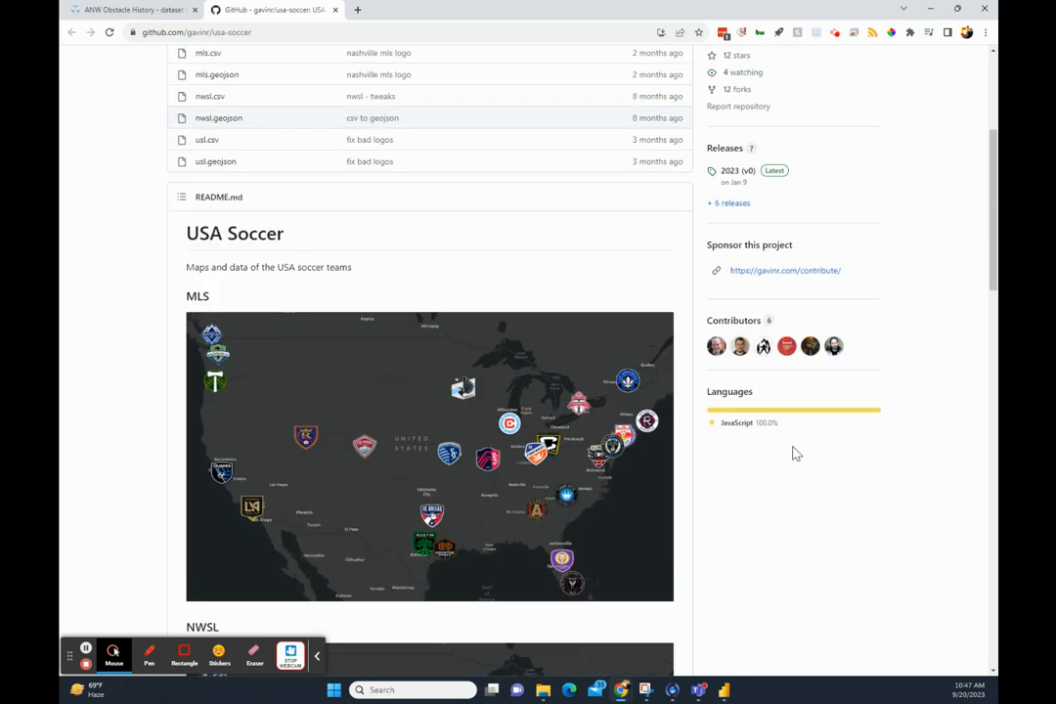
pyautogui.scroll(-4, 833, 591)
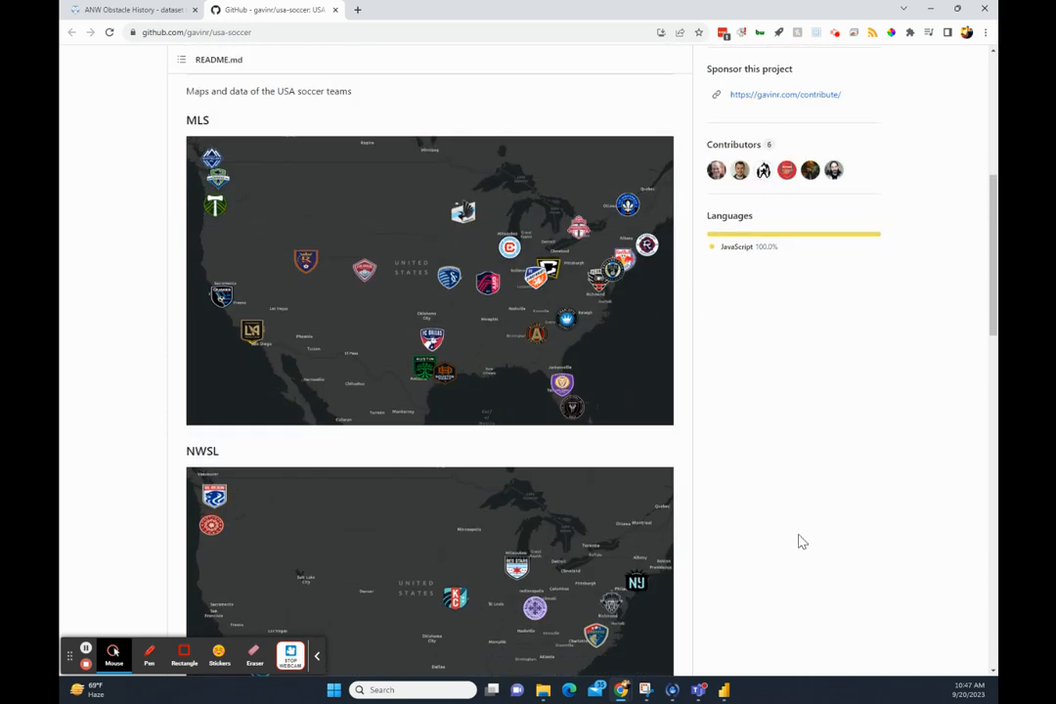
pyautogui.scroll(4, 794, 537)
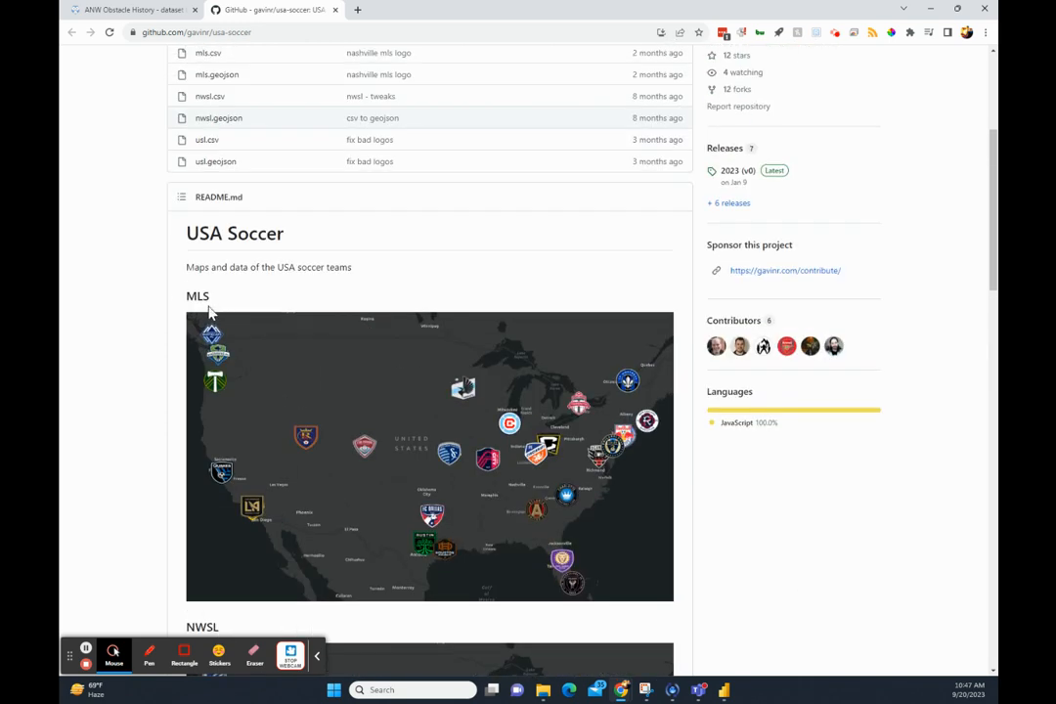
pyautogui.moveTo(990, 254); pyautogui.dragTo(951, 139)
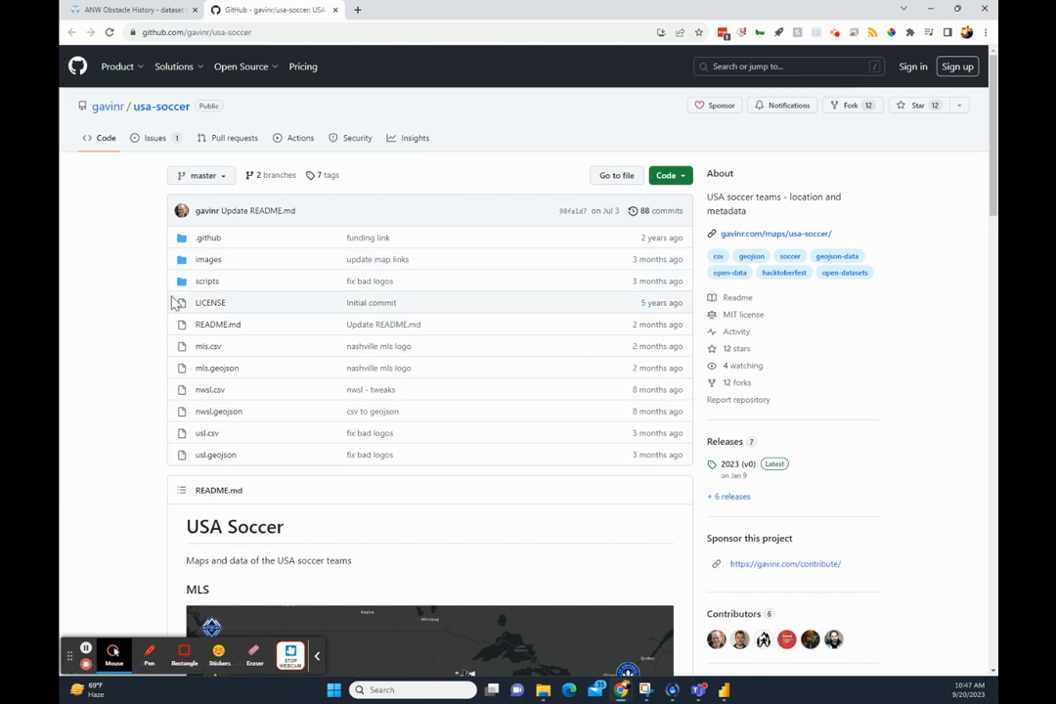
pyautogui.scroll(-3, 548, 411)
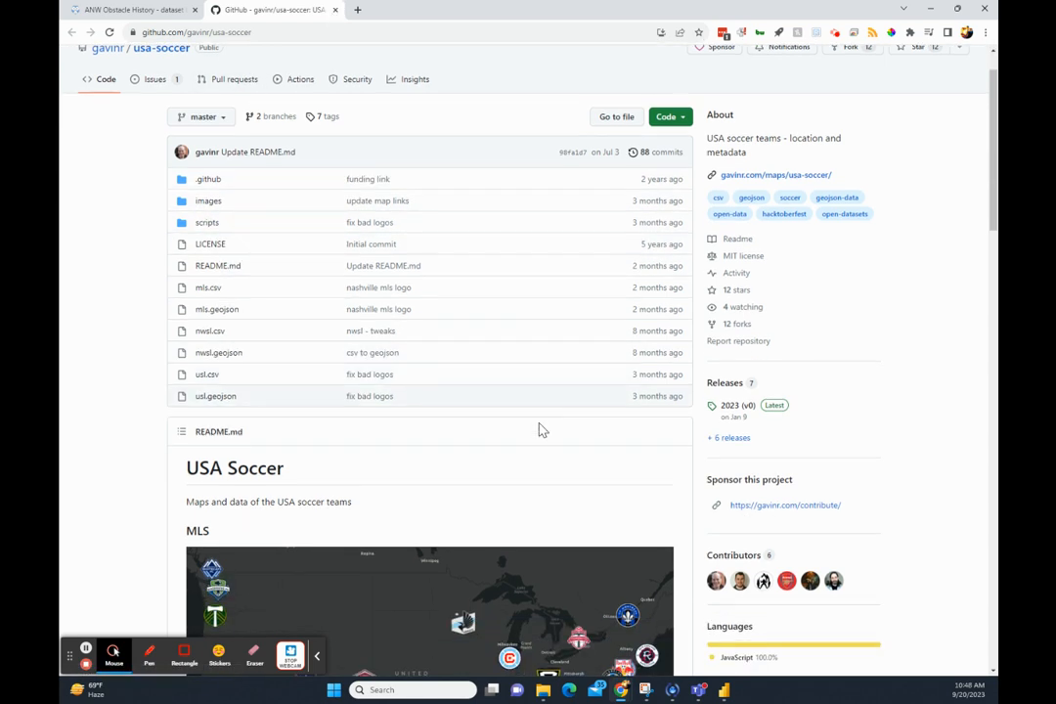
pyautogui.scroll(3, 508, 430)
pyautogui.scroll(-3, 479, 450)
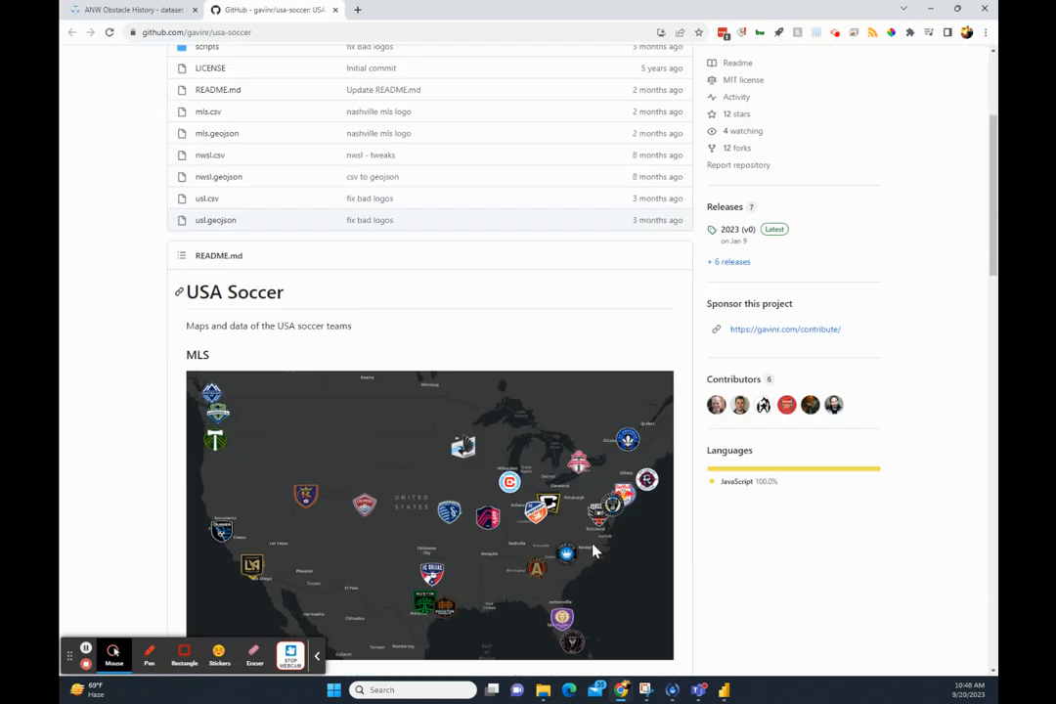
pyautogui.scroll(3, 596, 538)
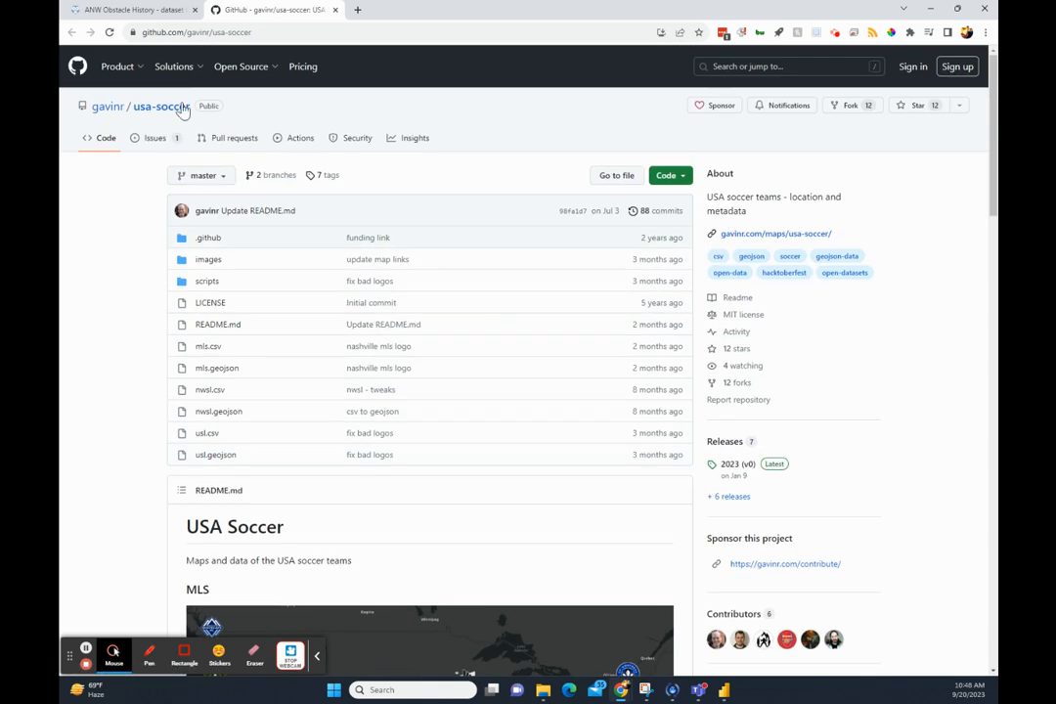
# - Download American Ninja Warrior Obstacle History.xlsx from the ANW Obstacle History dataset and follow its publisher
pyautogui.click(123, 10)
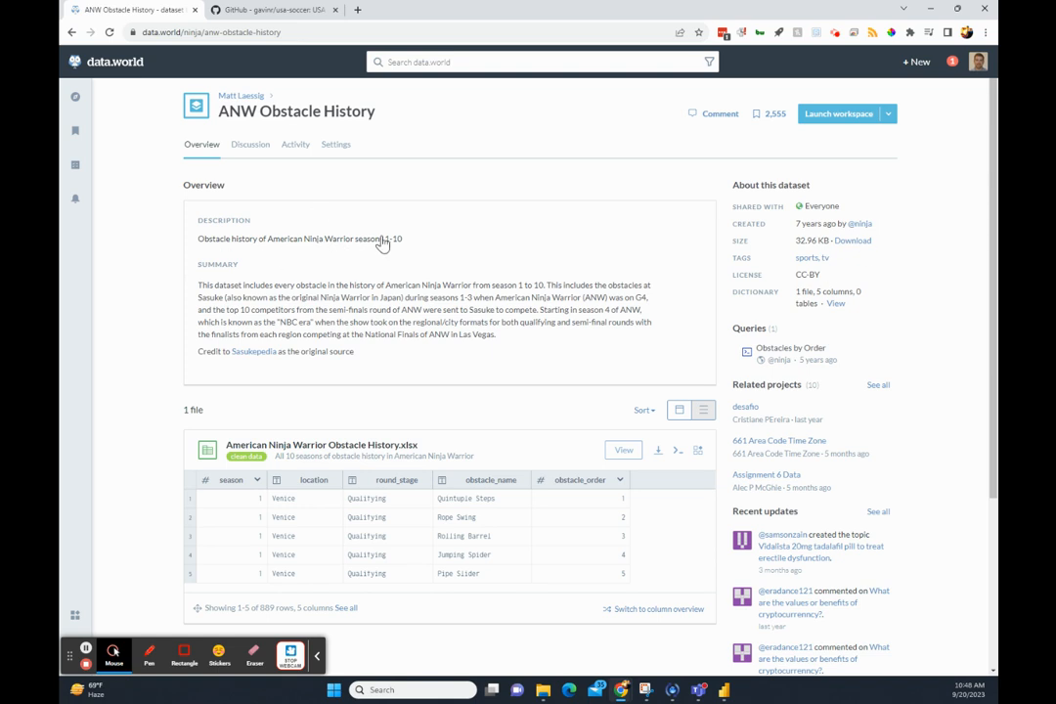
pyautogui.scroll(-3, 455, 309)
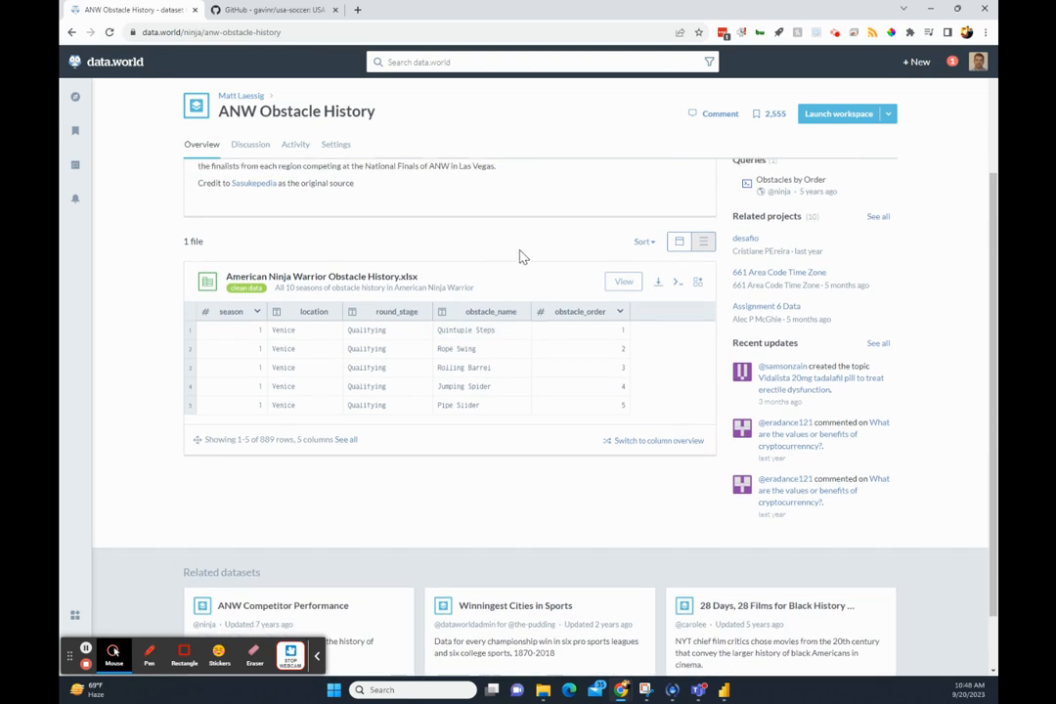
pyautogui.scroll(3, 521, 256)
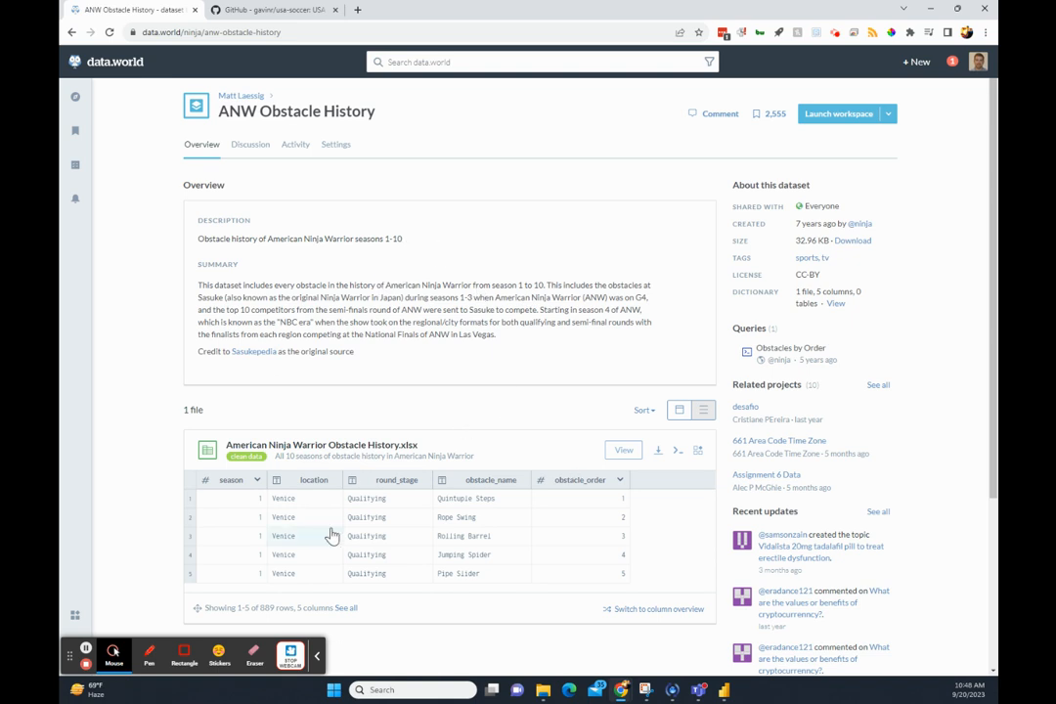
pyautogui.click(659, 451)
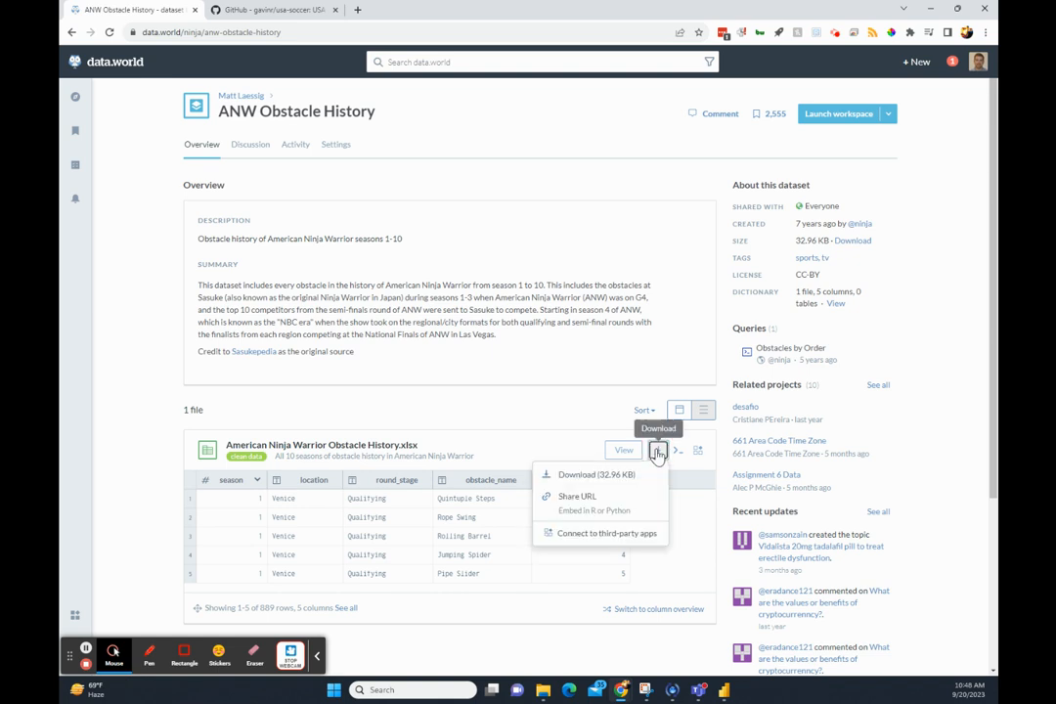
pyautogui.click(594, 477)
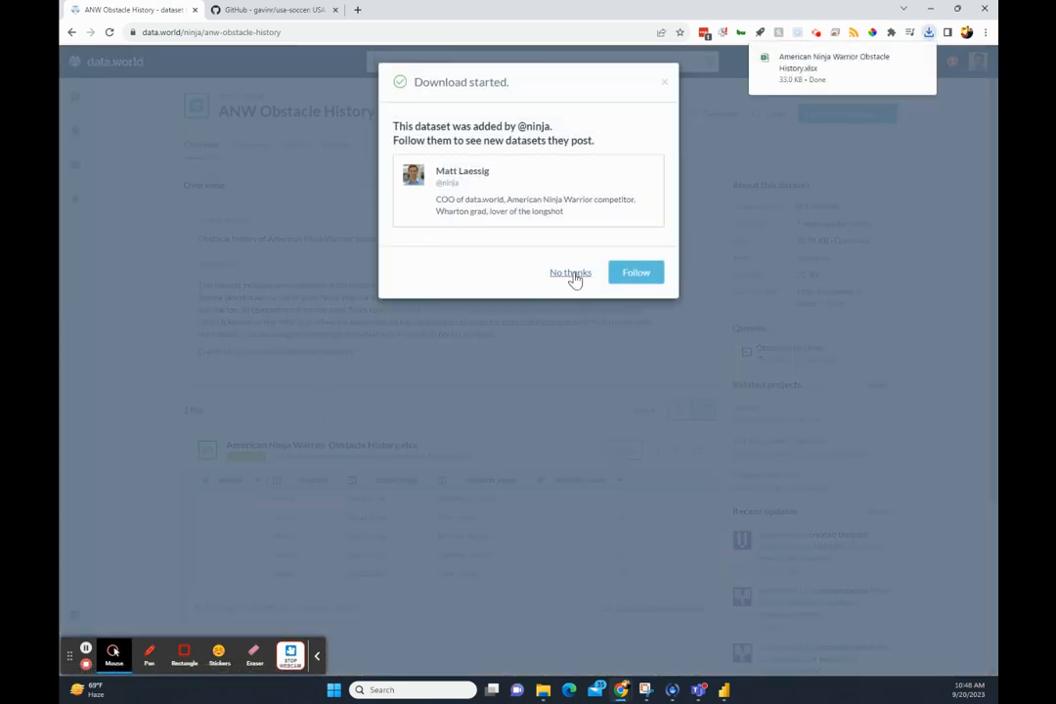
pyautogui.click(636, 270)
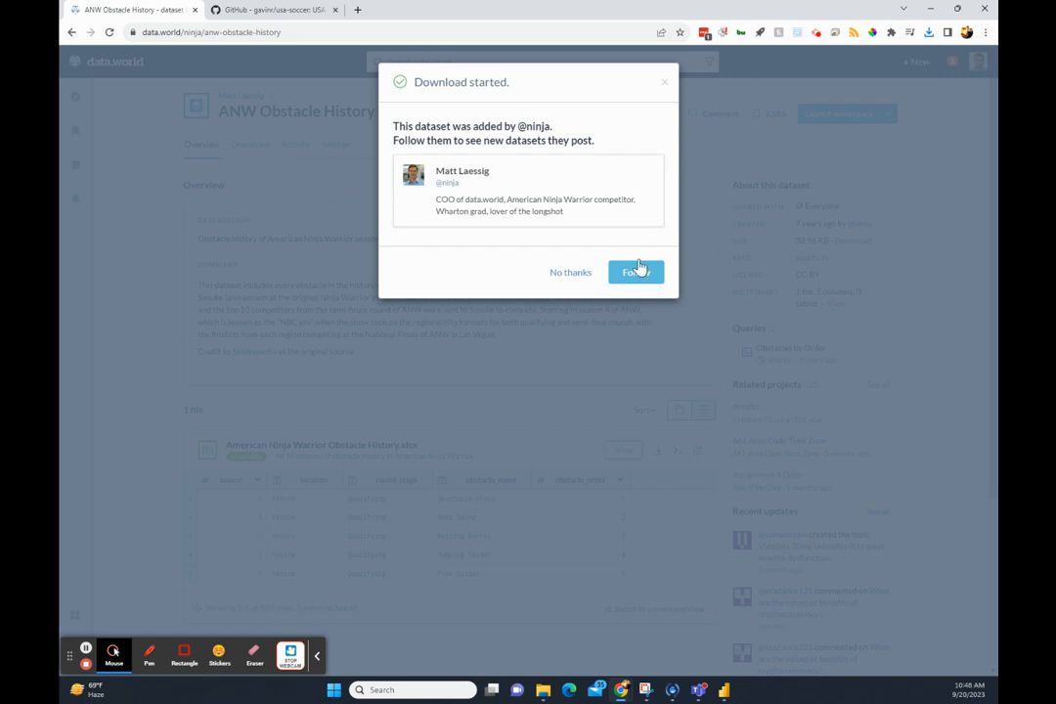
pyautogui.click(647, 276)
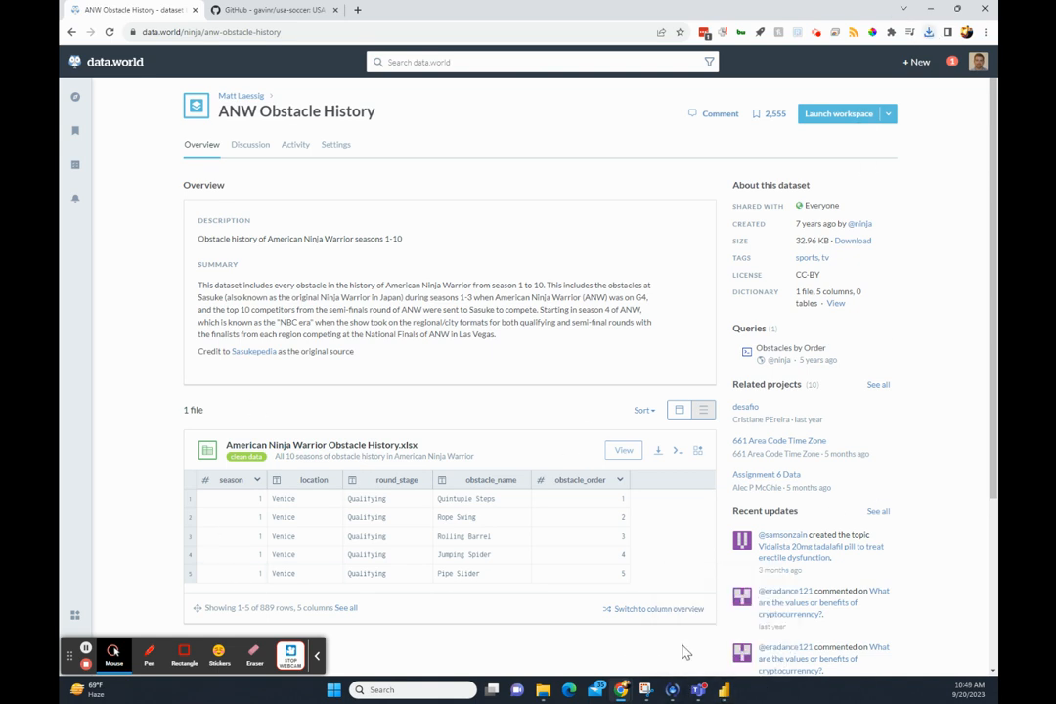
# - Launch Power BI Desktop and bring its start screen to the front
pyautogui.click(724, 694)
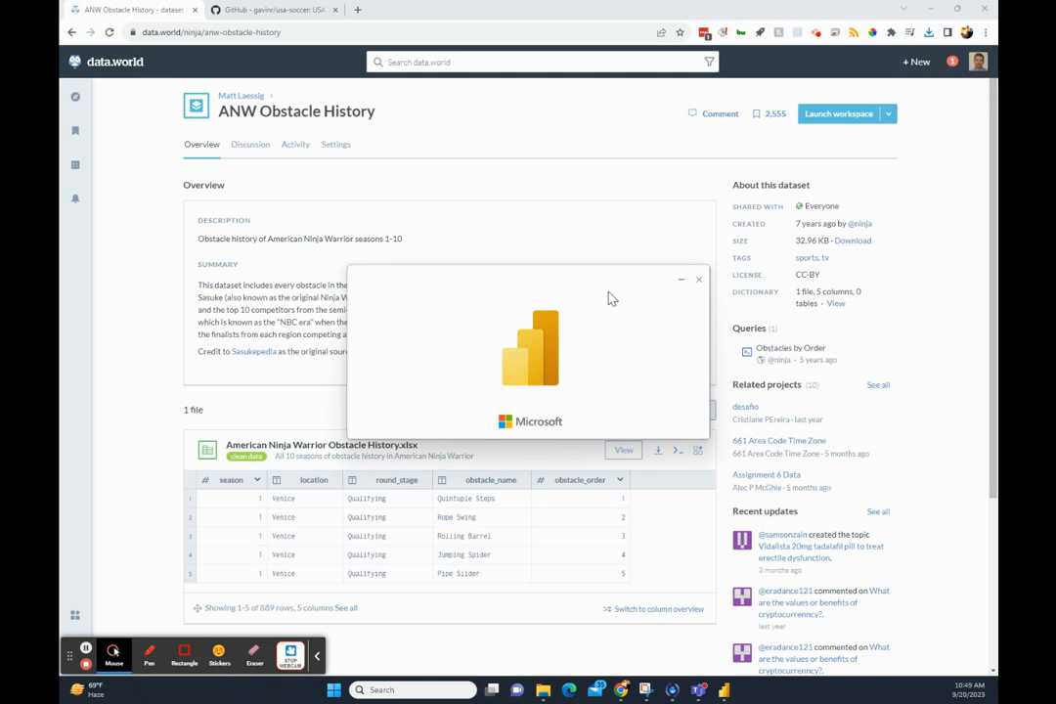
pyautogui.moveTo(626, 697)
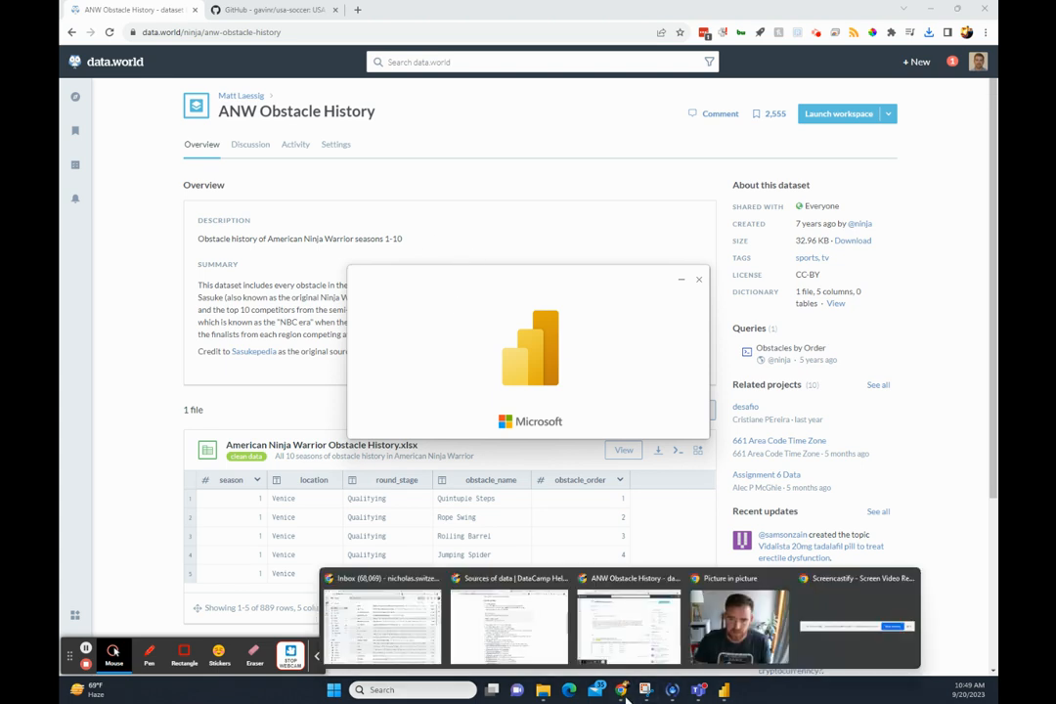
pyautogui.click(133, 454)
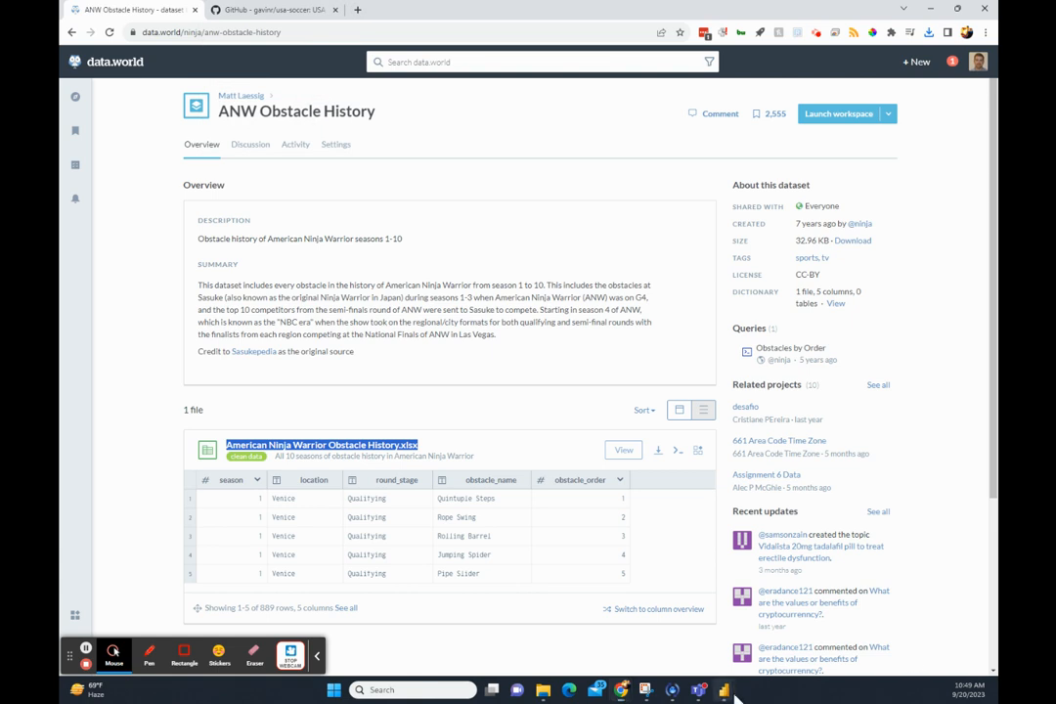
pyautogui.click(768, 671)
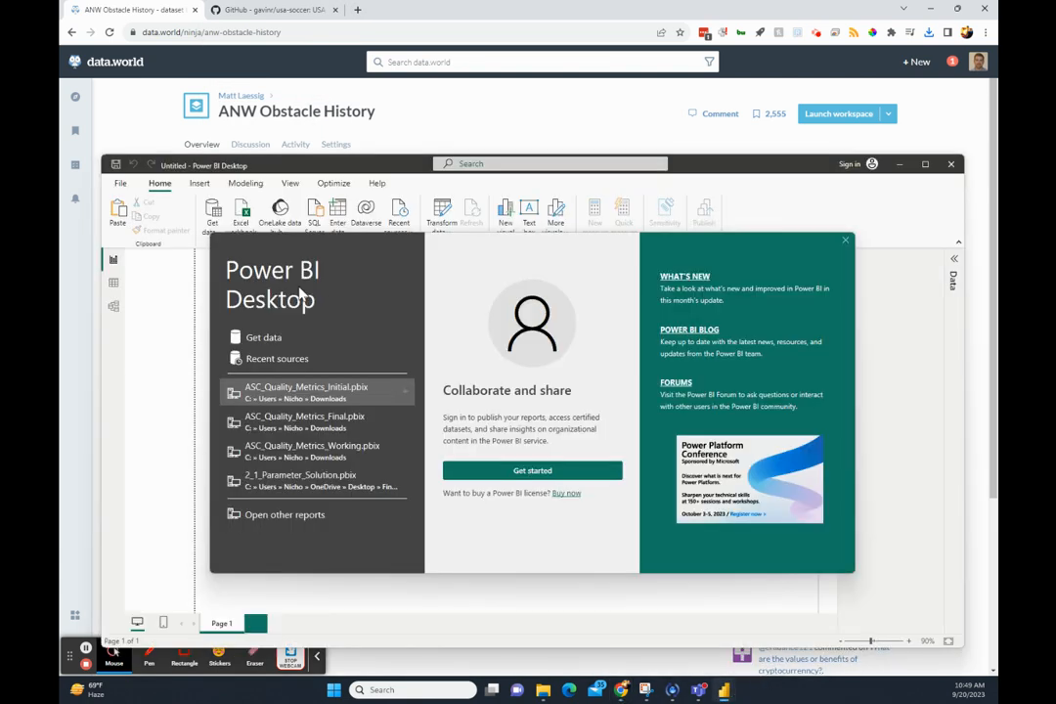
pyautogui.click(262, 339)
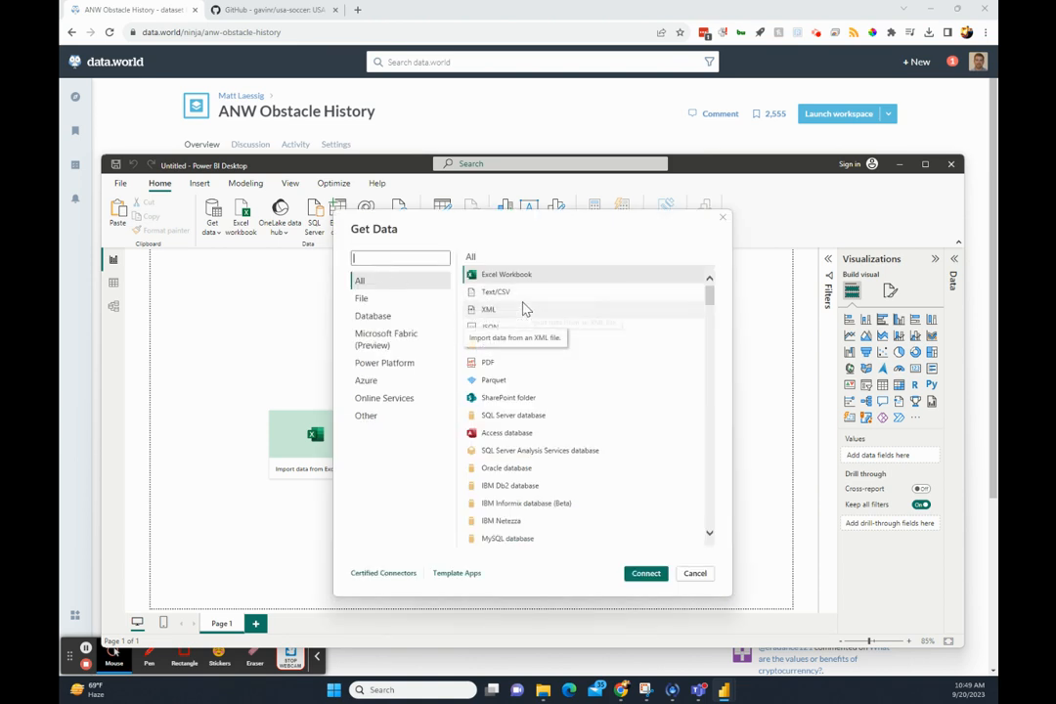
pyautogui.click(508, 293)
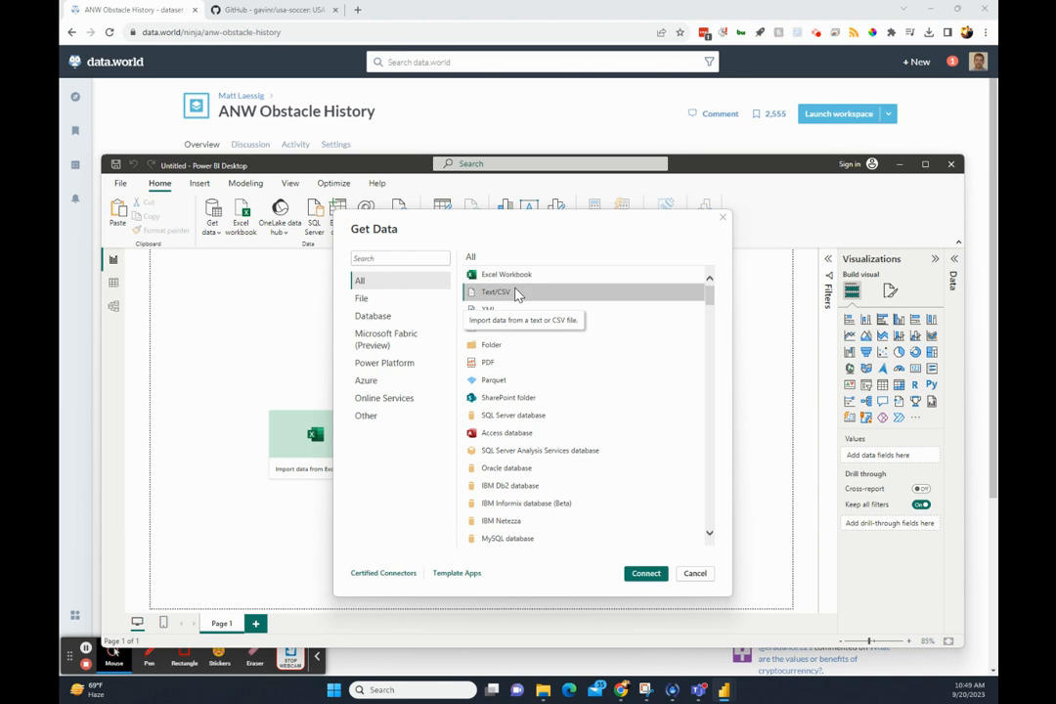
pyautogui.click(651, 577)
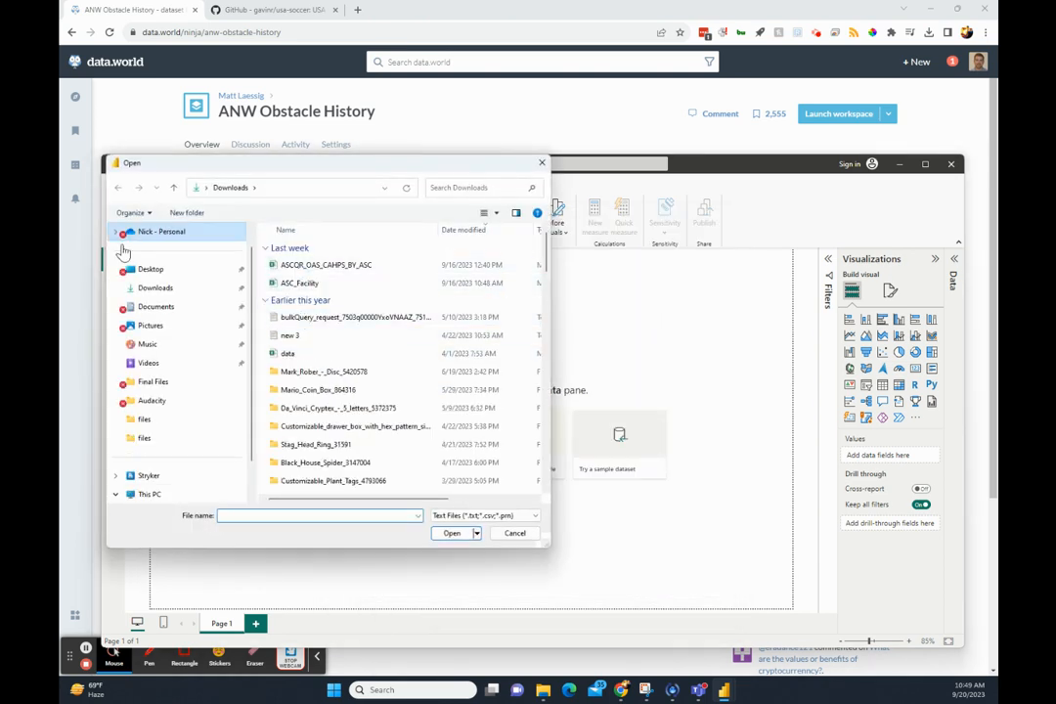
pyautogui.click(474, 230)
pyautogui.click(474, 230)
pyautogui.click(514, 533)
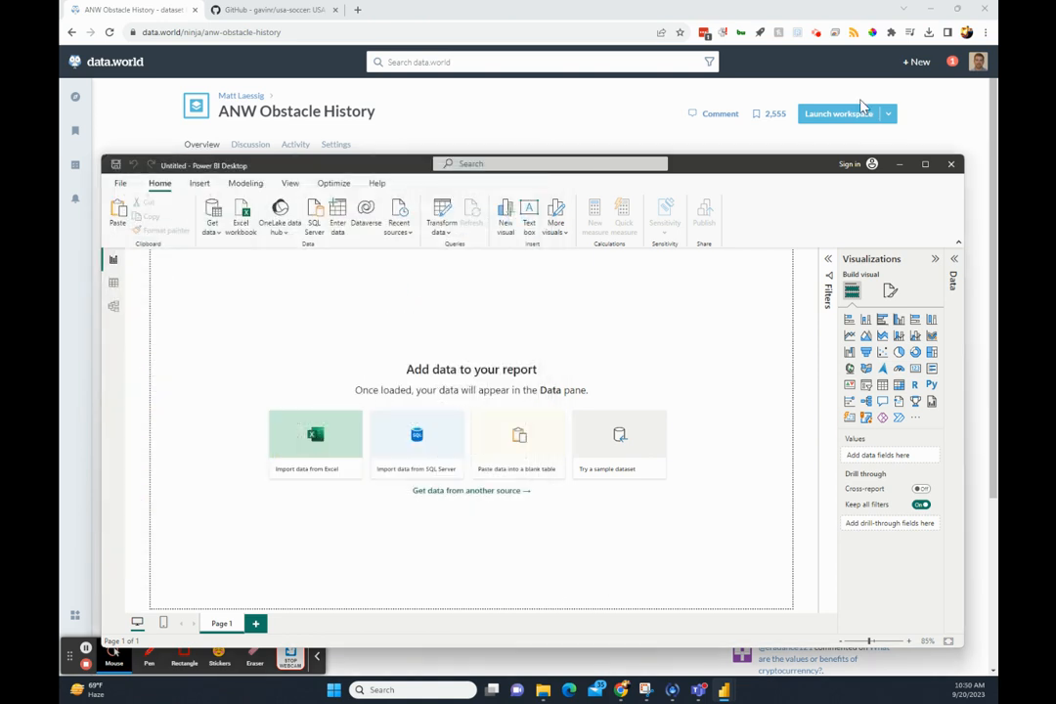
# - Return to the data.world page in the browser and check the file type of the obstacle history dataset
pyautogui.click(824, 41)
pyautogui.click(819, 35)
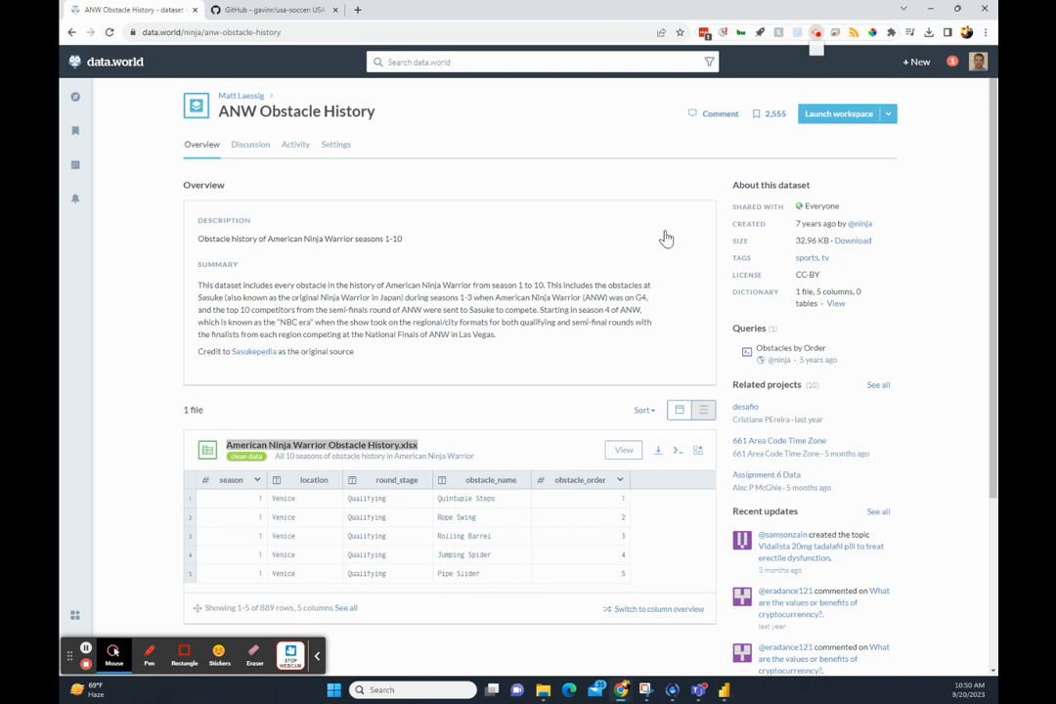
pyautogui.click(507, 439)
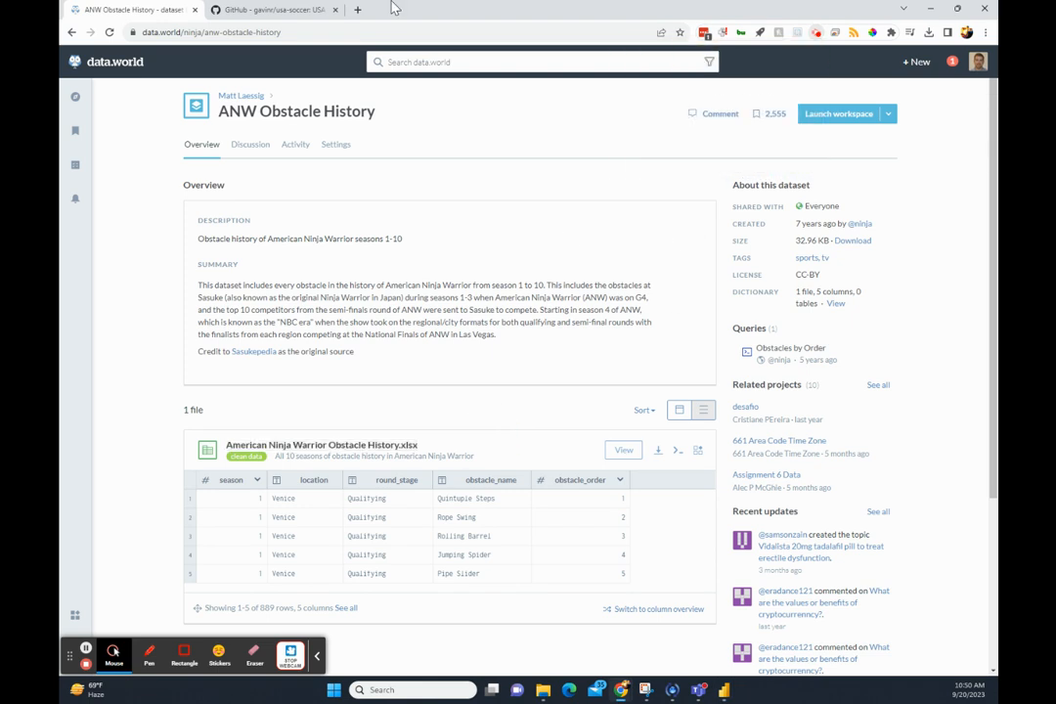
# - Switch to the untitled Power BI Desktop report and load Sheet1 from the American Ninja Warrior Obstacle History Excel workbook
pyautogui.moveTo(731, 694)
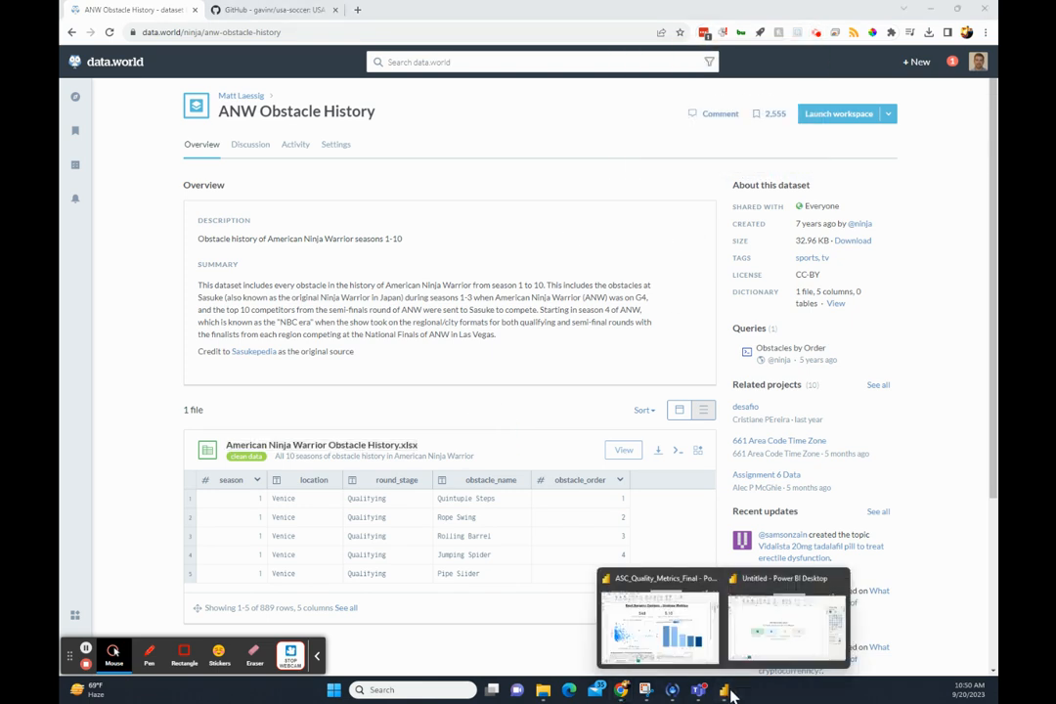
pyautogui.click(782, 622)
pyautogui.click(303, 448)
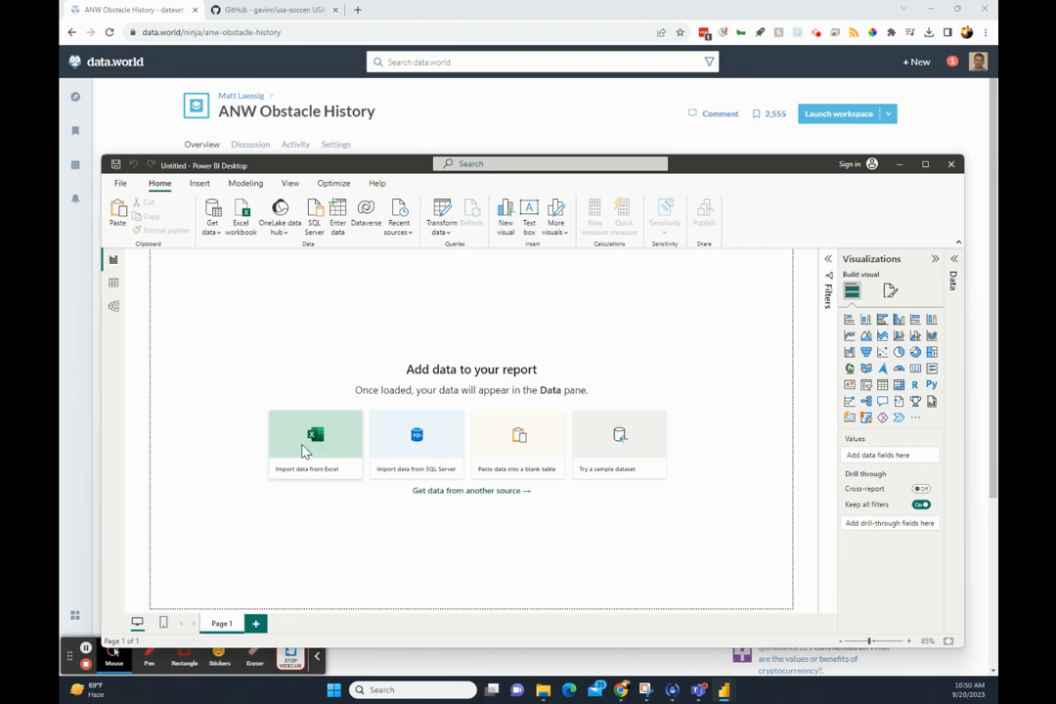
pyautogui.click(347, 266)
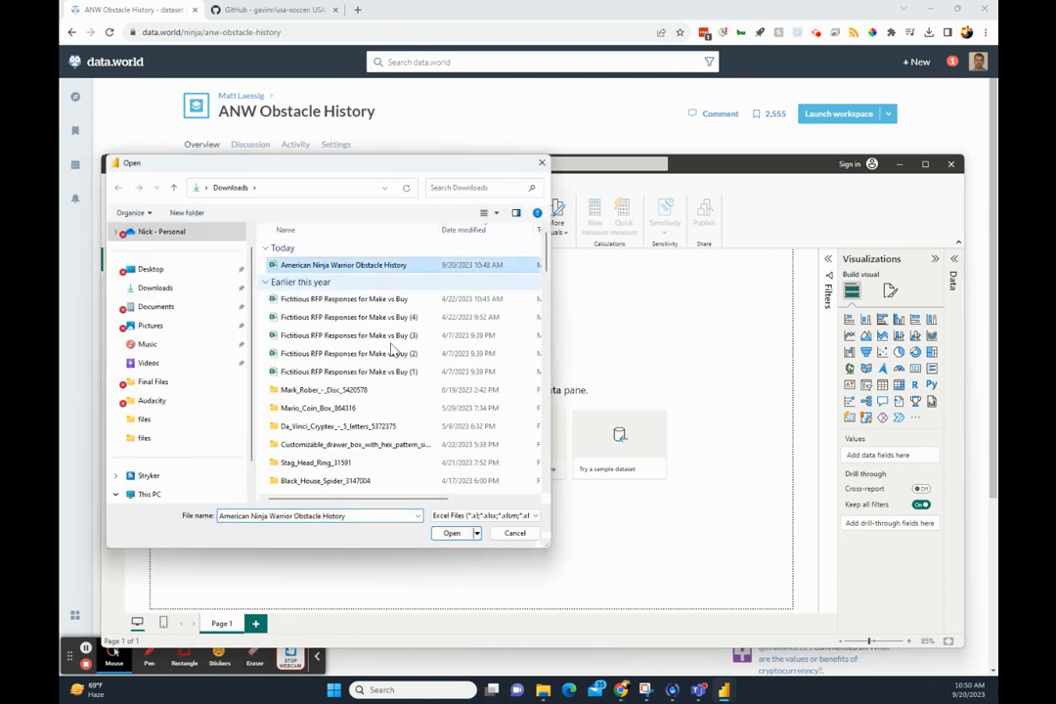
pyautogui.click(452, 532)
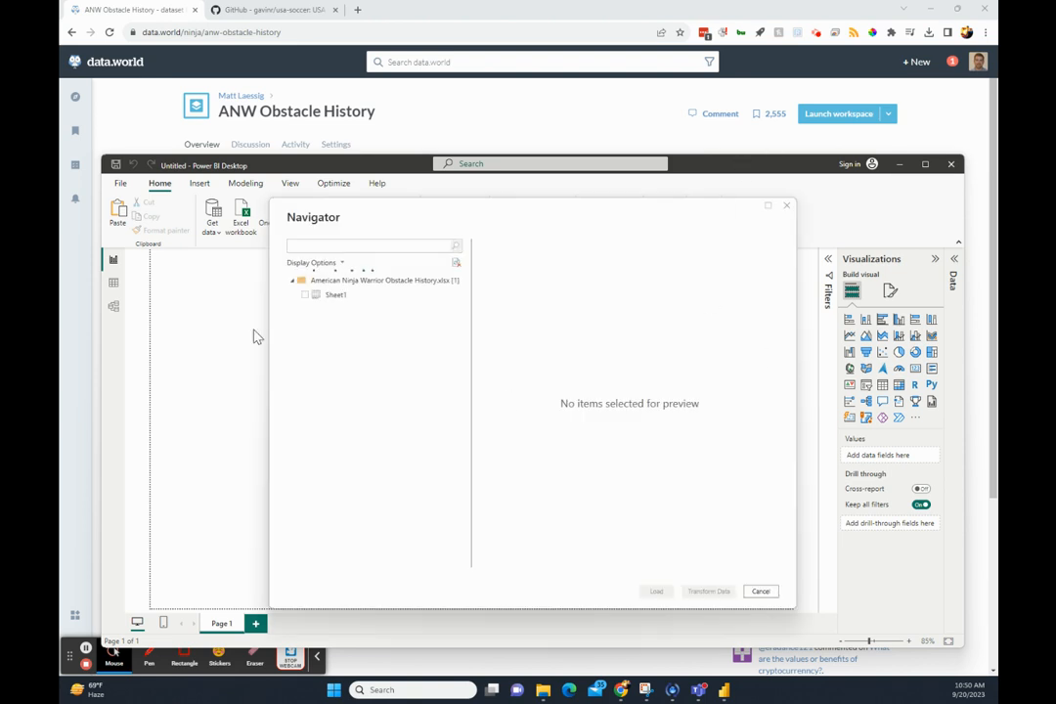
pyautogui.click(304, 295)
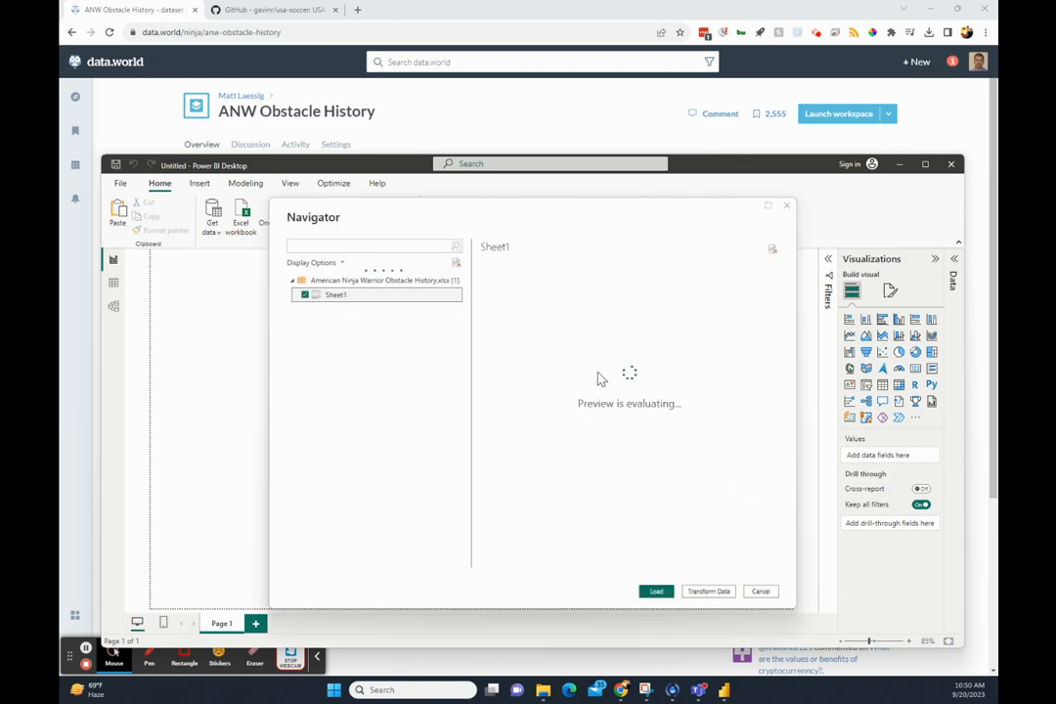
pyautogui.moveTo(629, 564); pyautogui.dragTo(575, 591)
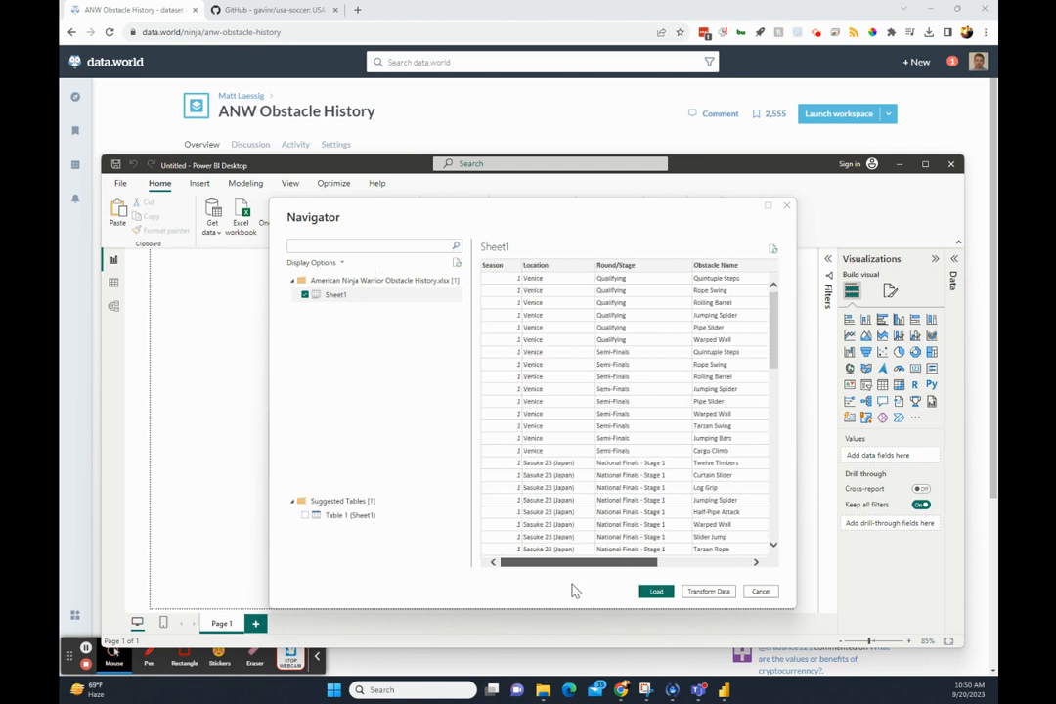
pyautogui.click(660, 592)
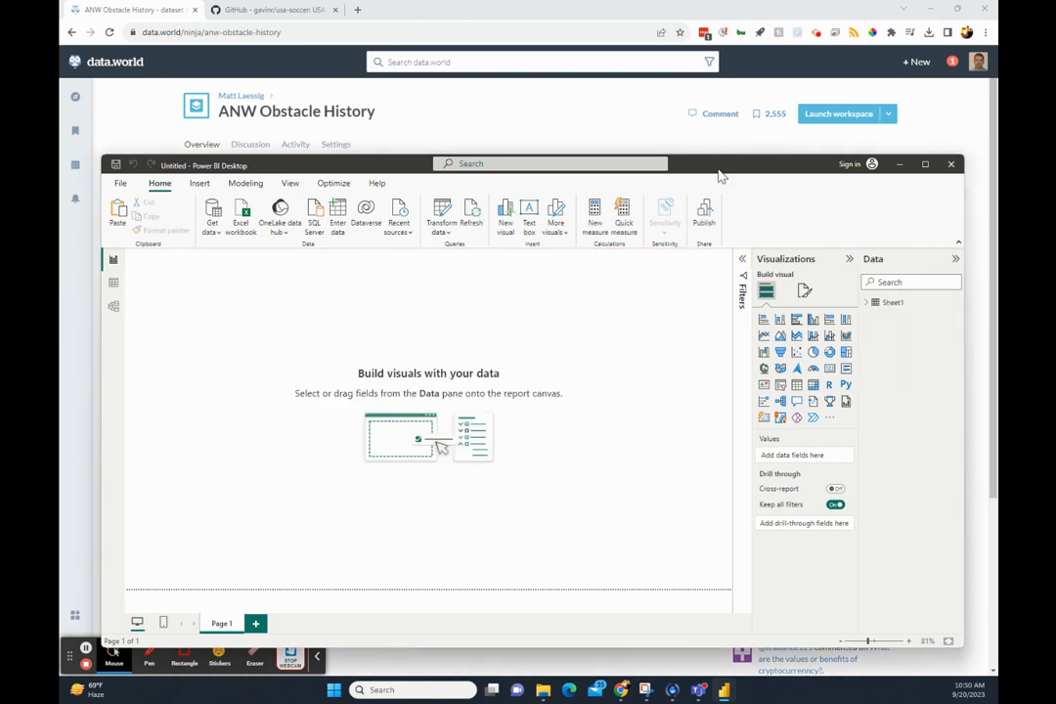
# - Maximize the Power BI Desktop window and expand the Sheet1 table to show its fields
pyautogui.doubleClick(719, 166)
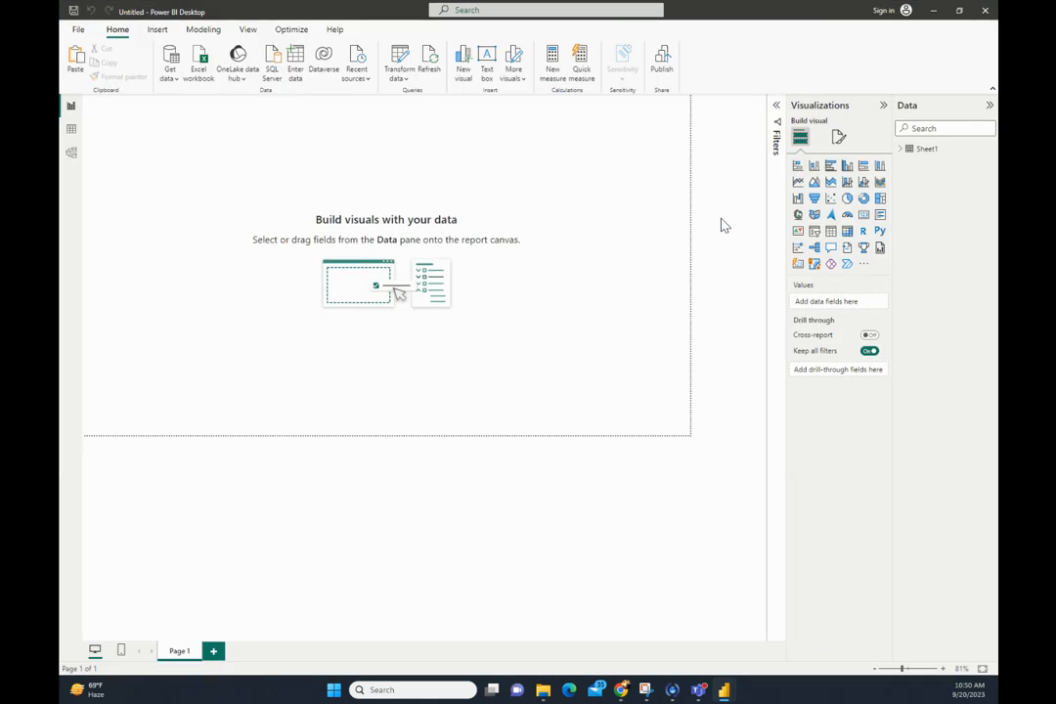
pyautogui.click(901, 148)
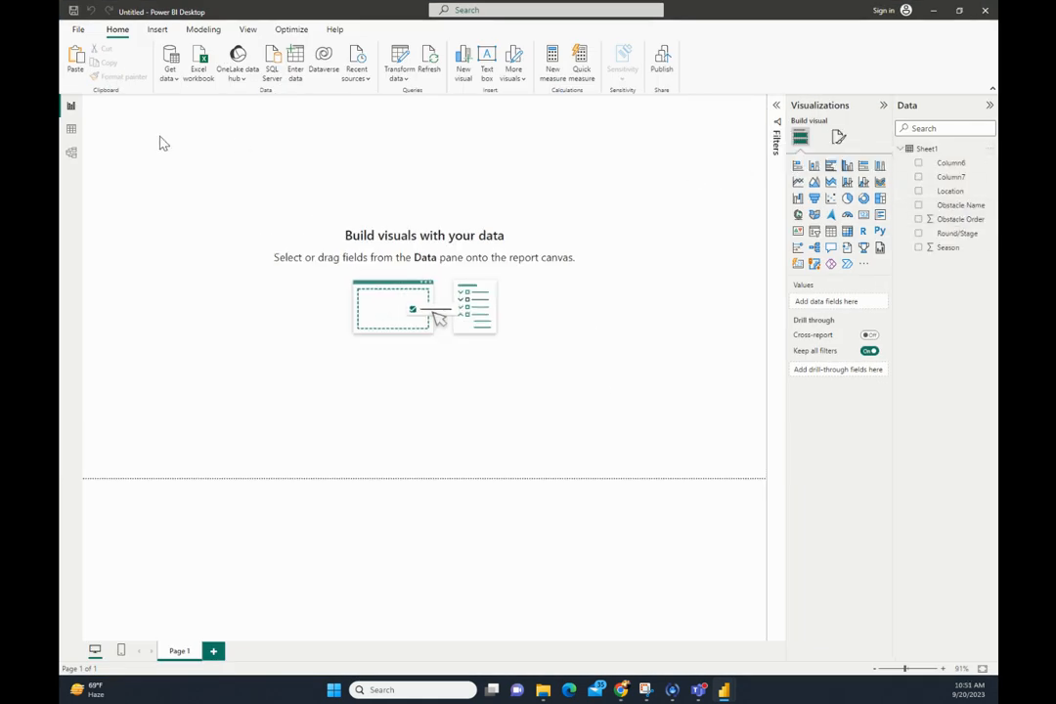
pyautogui.click(919, 150)
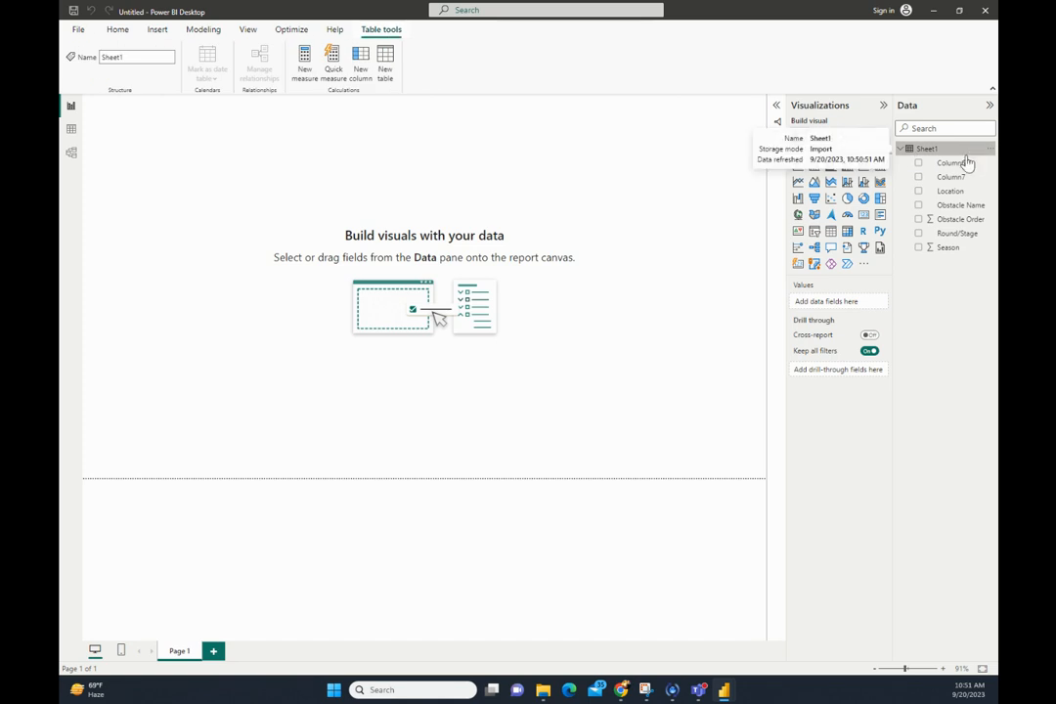
# - Examine the imported rows and columns of Sheet1 in the table view
pyautogui.click(70, 131)
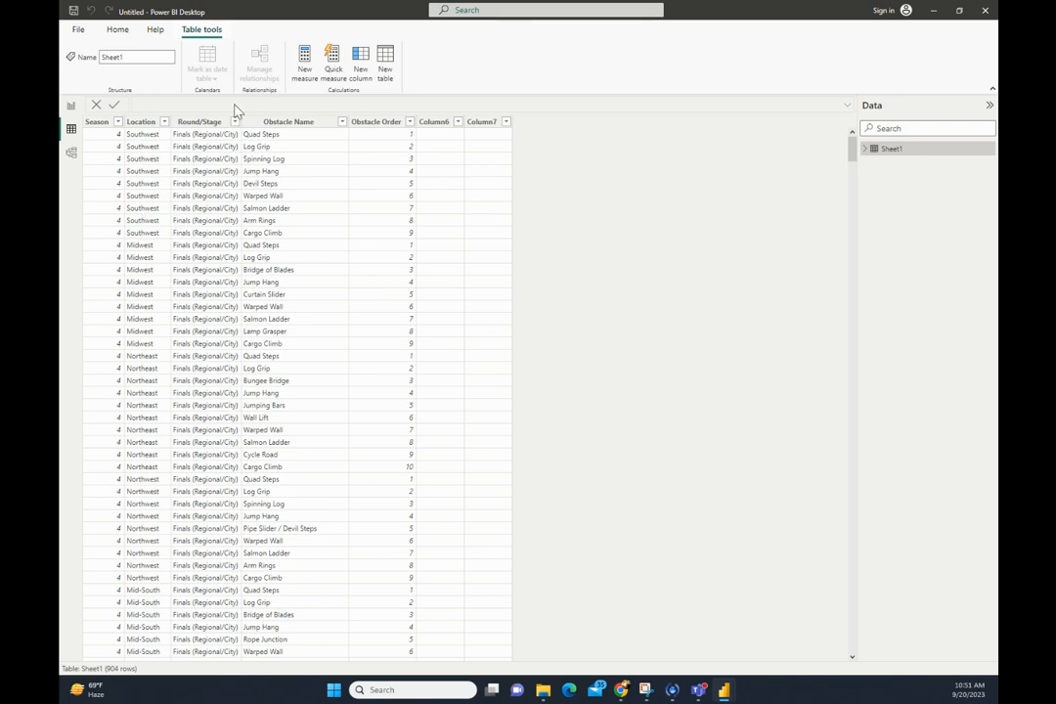
pyautogui.scroll(-1, 217, 450)
pyautogui.scroll(-10, 217, 450)
pyautogui.scroll(10, 220, 452)
pyautogui.scroll(-10, 233, 467)
pyautogui.scroll(10, 264, 469)
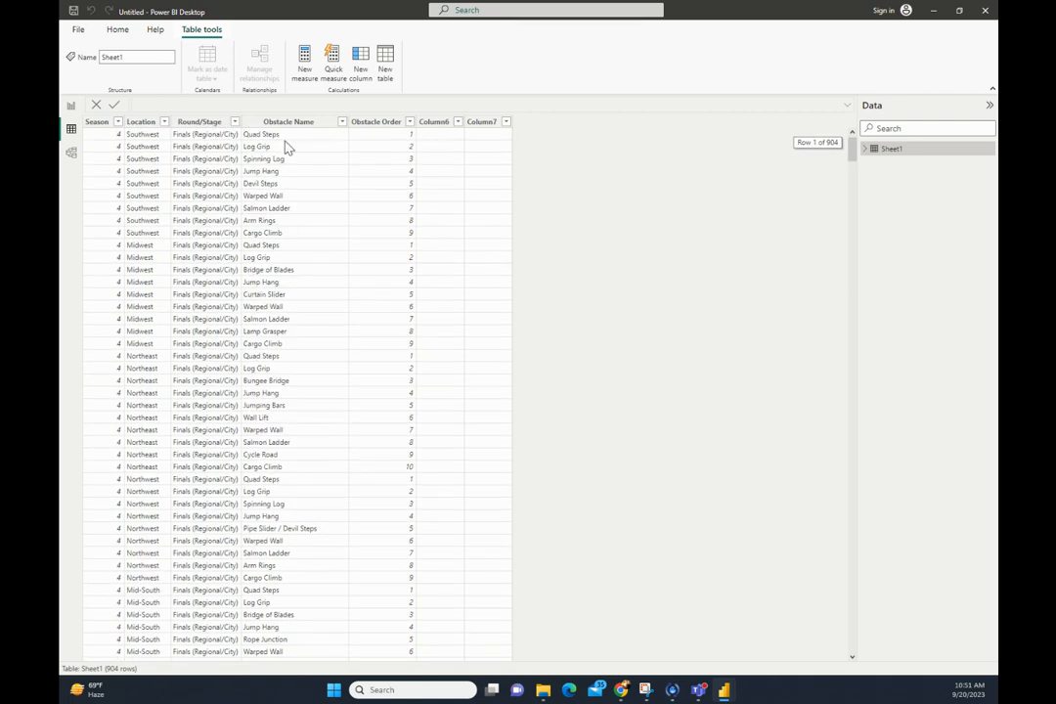
pyautogui.scroll(-3, 405, 278)
pyautogui.scroll(3, 410, 278)
pyautogui.scroll(-20, 414, 332)
pyautogui.scroll(-20, 425, 323)
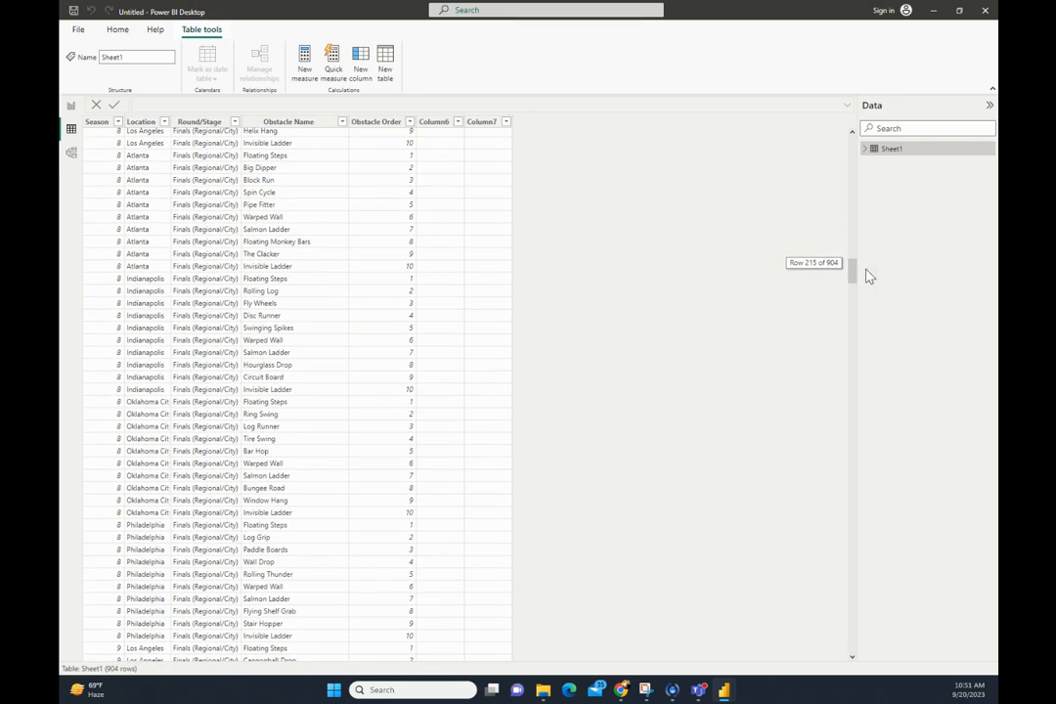
# - Widen the Location column of Sheet1 so that long location names such as San Pedro (Military) fit
pyautogui.moveTo(850, 266); pyautogui.dragTo(797, 256)
pyautogui.click(158, 435)
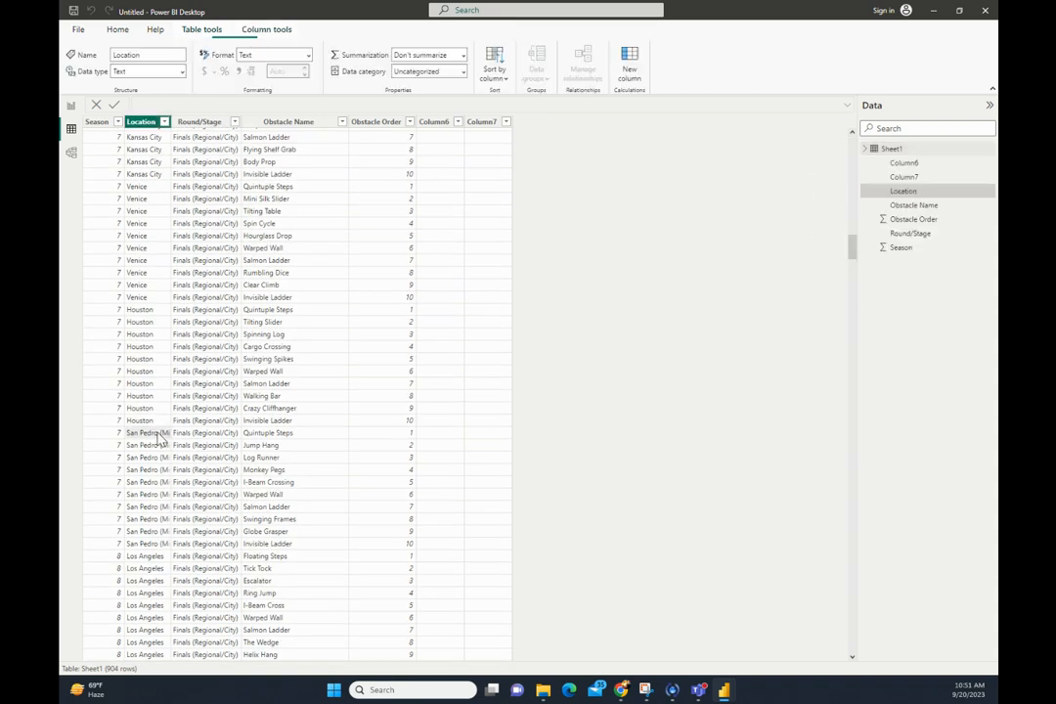
pyautogui.moveTo(170, 122); pyautogui.dragTo(238, 121)
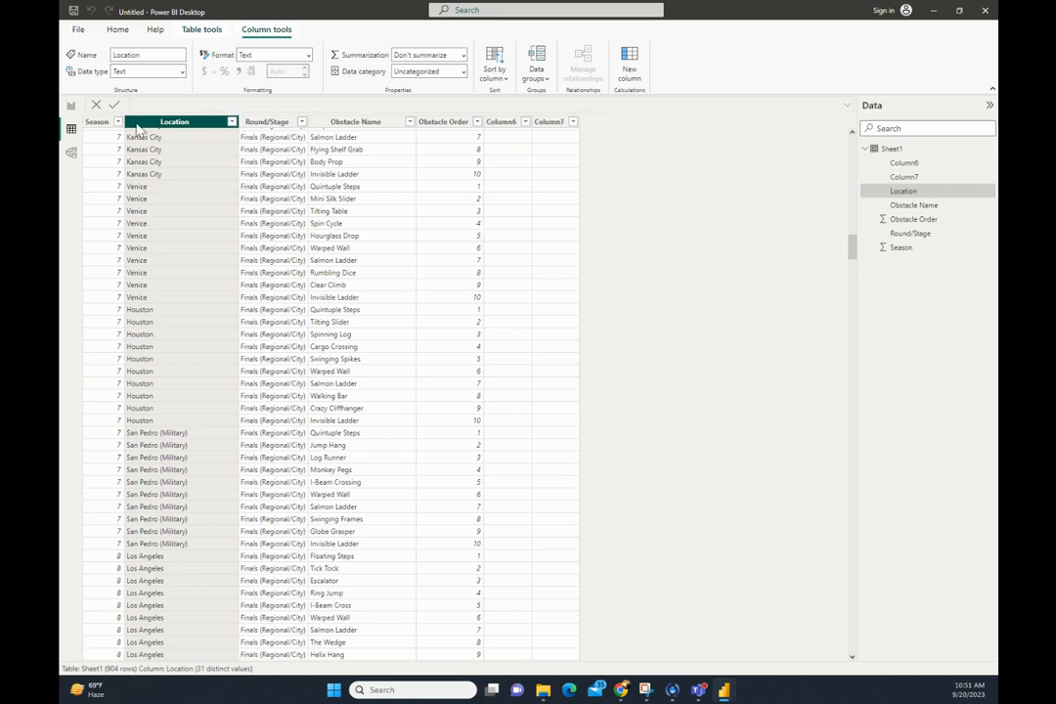
# - Return to the report view, add a table visual of Obstacle Name to Page 1 and enlarge it
pyautogui.click(71, 106)
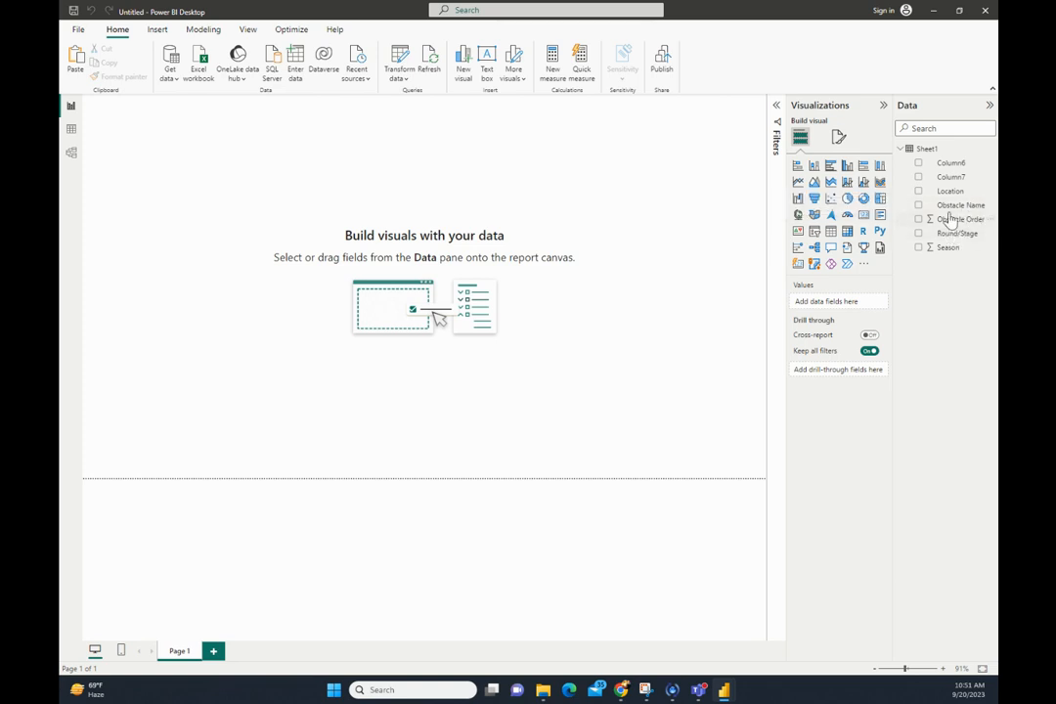
pyautogui.moveTo(946, 210); pyautogui.dragTo(225, 189)
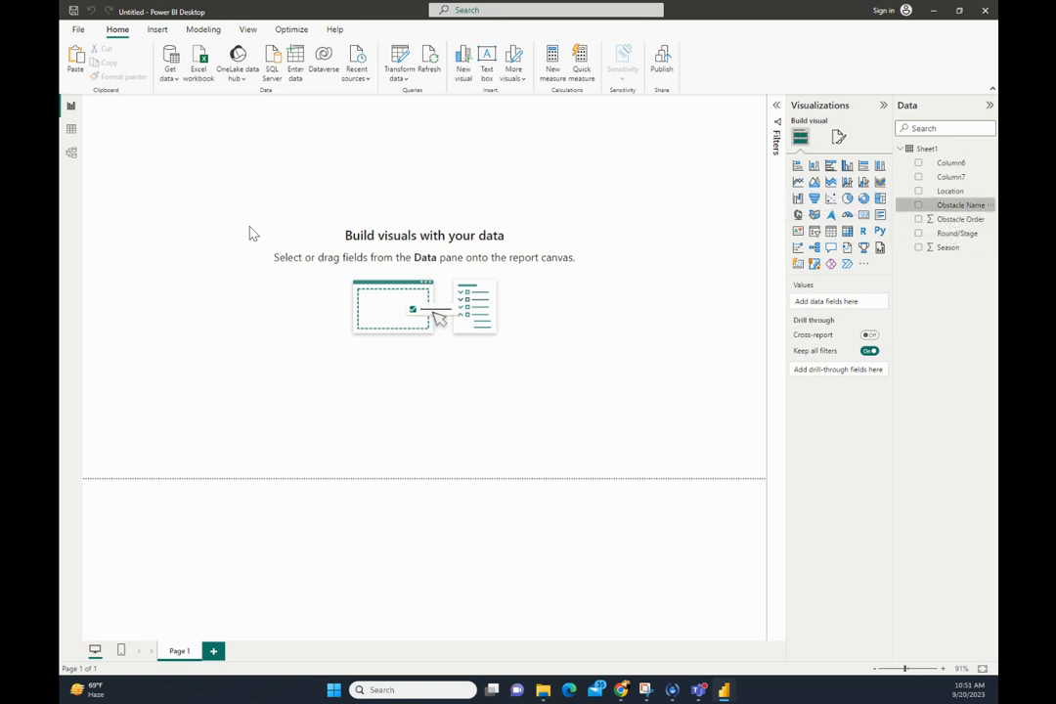
pyautogui.moveTo(241, 228); pyautogui.dragTo(358, 273)
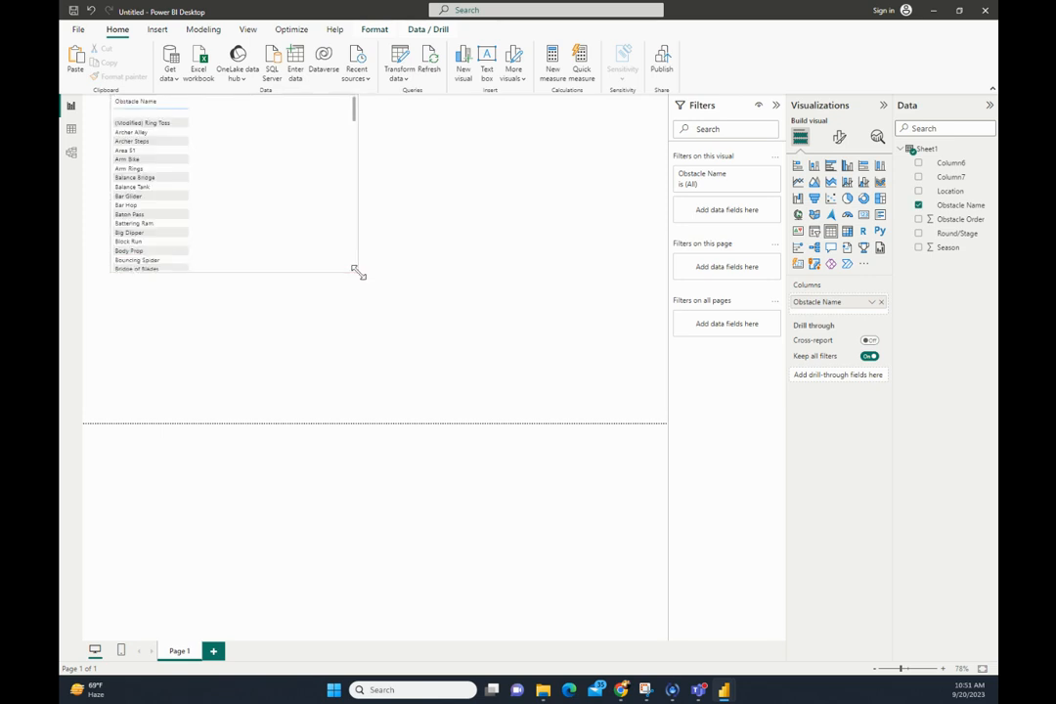
pyautogui.scroll(-3, 235, 213)
pyautogui.scroll(3, 249, 227)
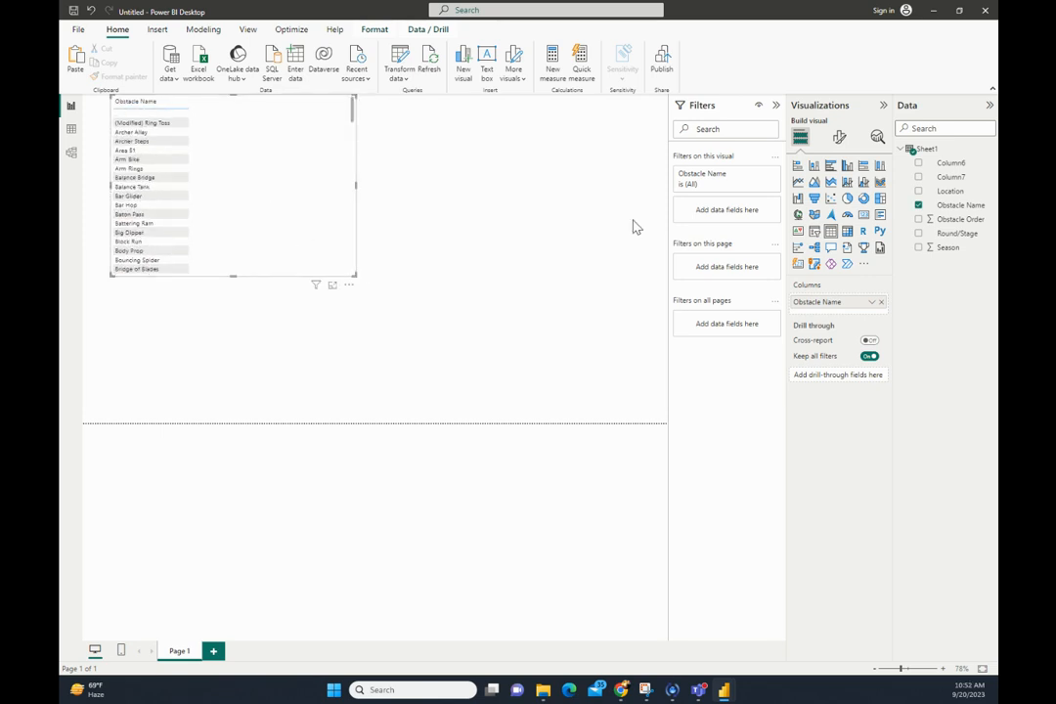
# - Reposition the Obstacle Name table in the upper-left area of the report page and deselect it
pyautogui.moveTo(217, 111); pyautogui.dragTo(351, 158)
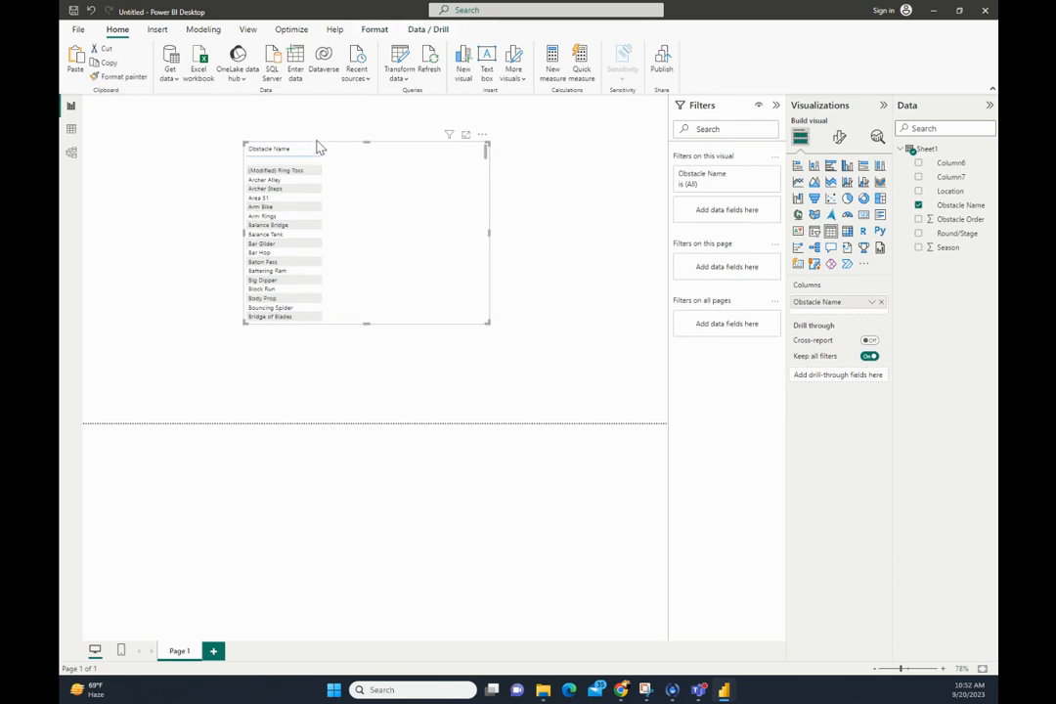
pyautogui.moveTo(372, 202); pyautogui.dragTo(228, 184)
pyautogui.click(586, 200)
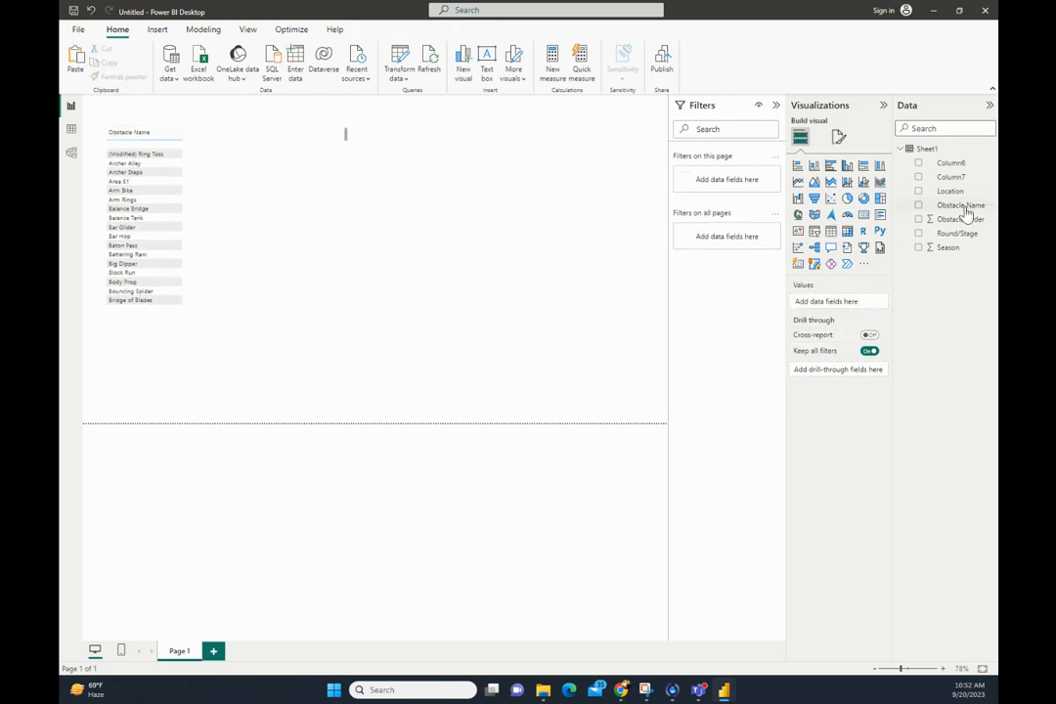
# - Add a card visual beside the table showing the Count (Distinct) of Obstacle Name and shrink it to a compact size
pyautogui.moveTo(966, 213); pyautogui.dragTo(490, 186)
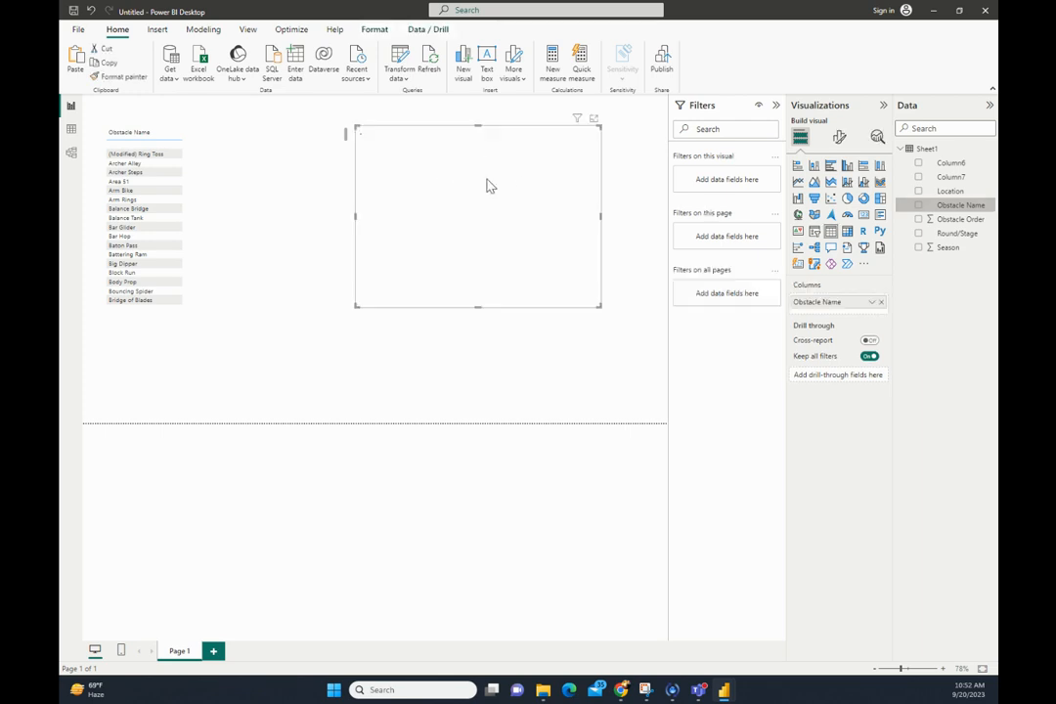
pyautogui.click(866, 216)
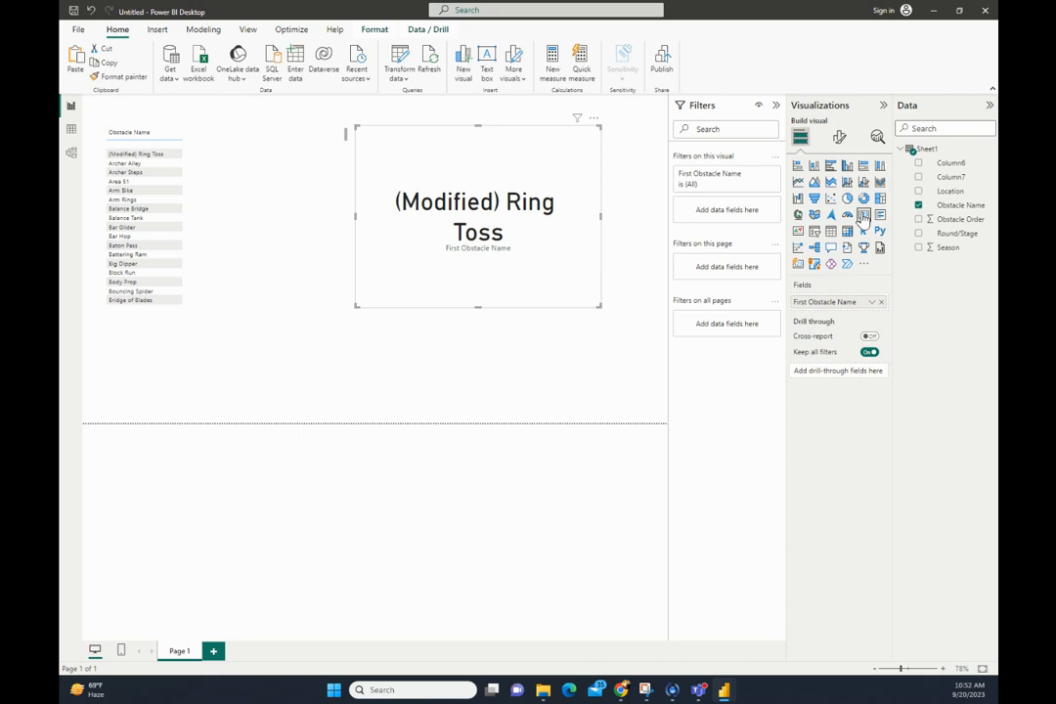
pyautogui.click(871, 304)
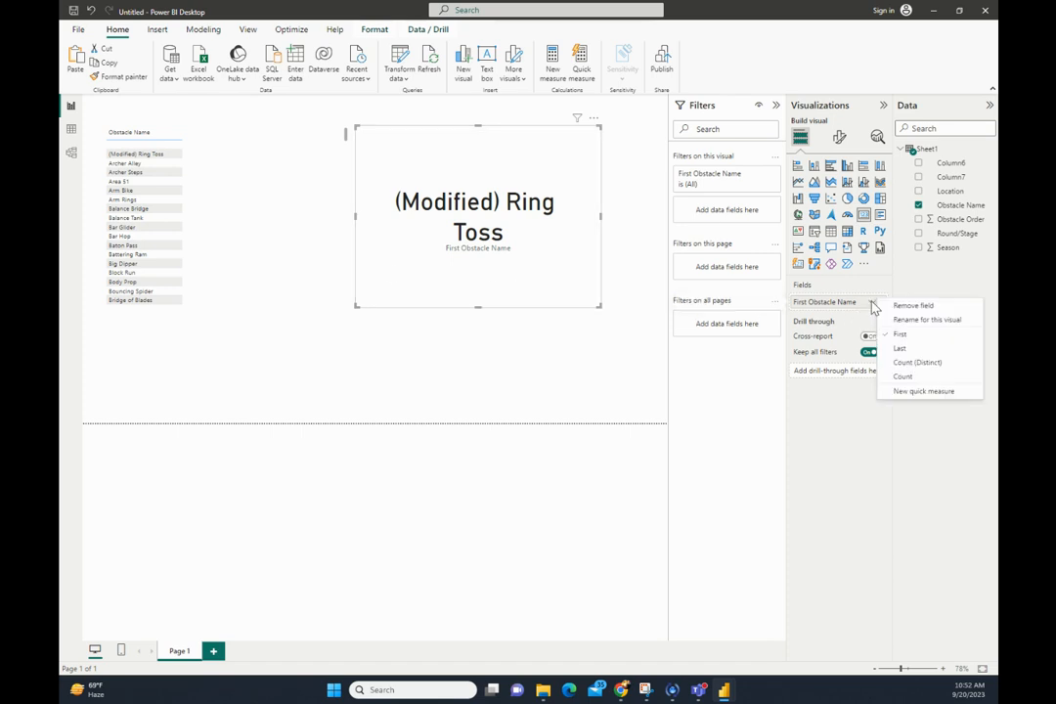
pyautogui.click(896, 363)
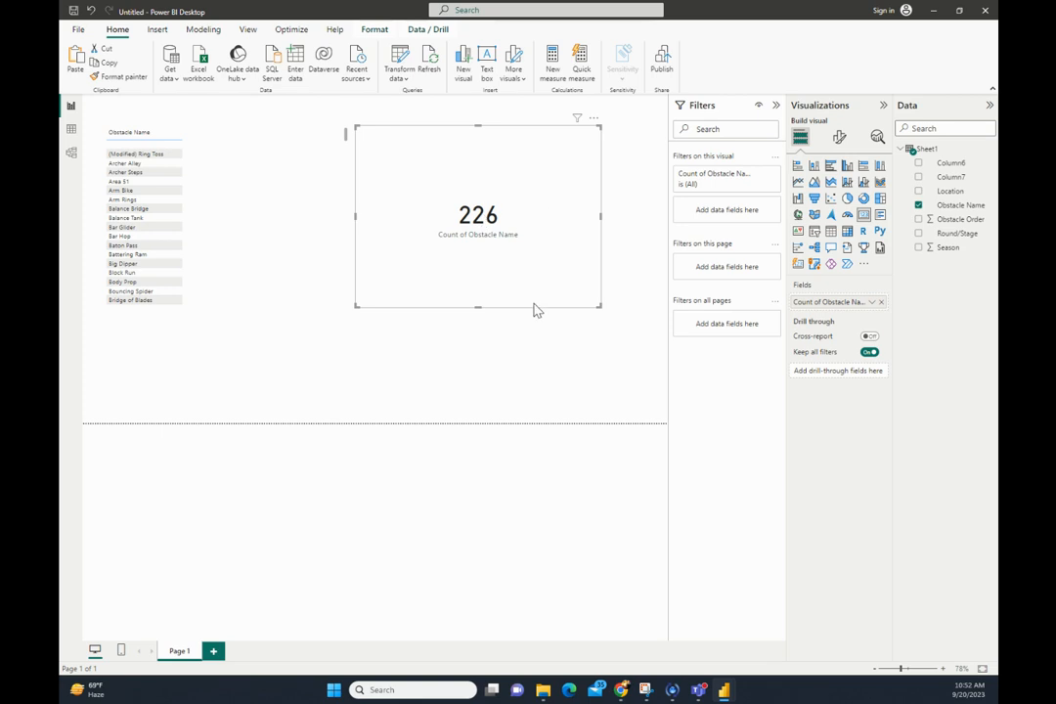
pyautogui.moveTo(598, 305); pyautogui.dragTo(466, 187)
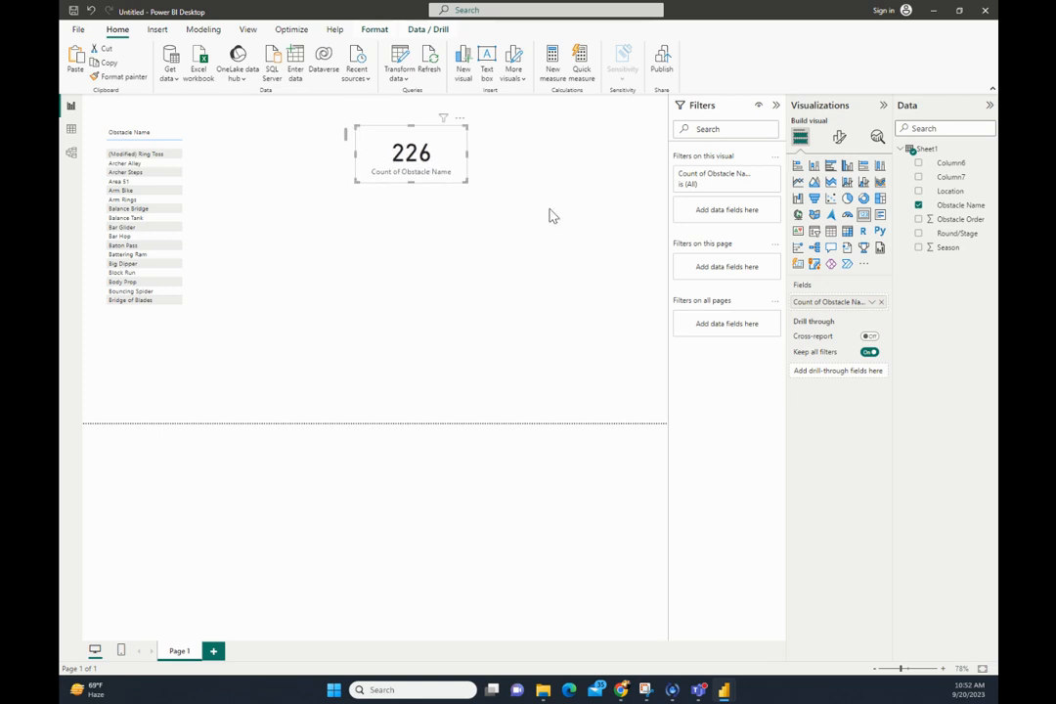
pyautogui.click(245, 176)
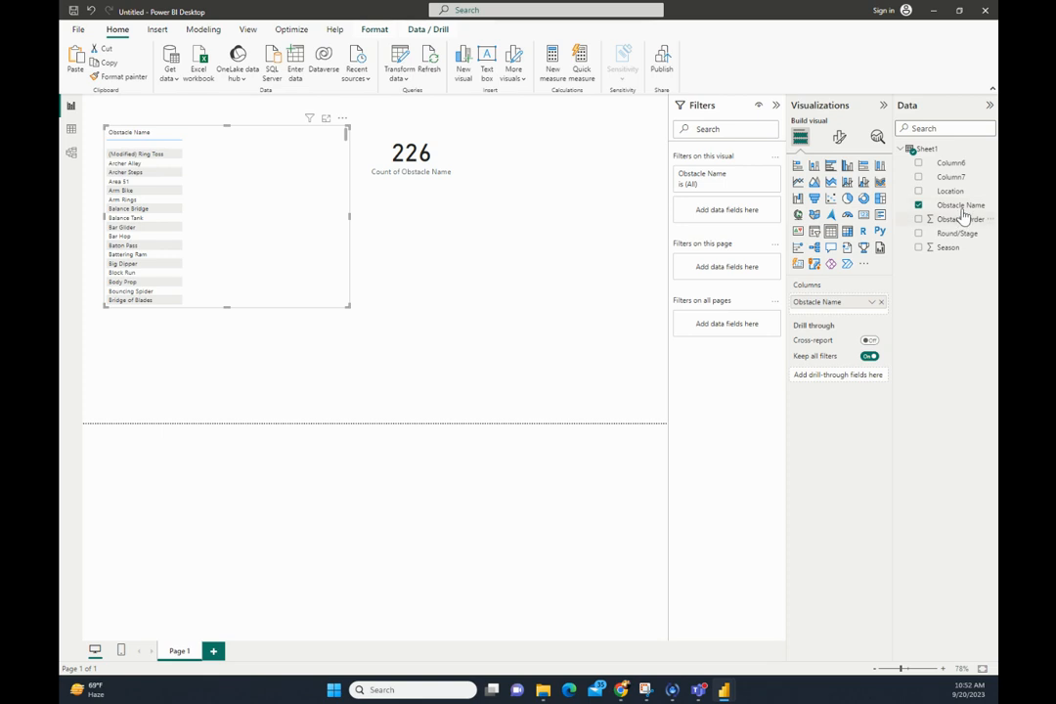
pyautogui.moveTo(958, 205); pyautogui.dragTo(236, 260)
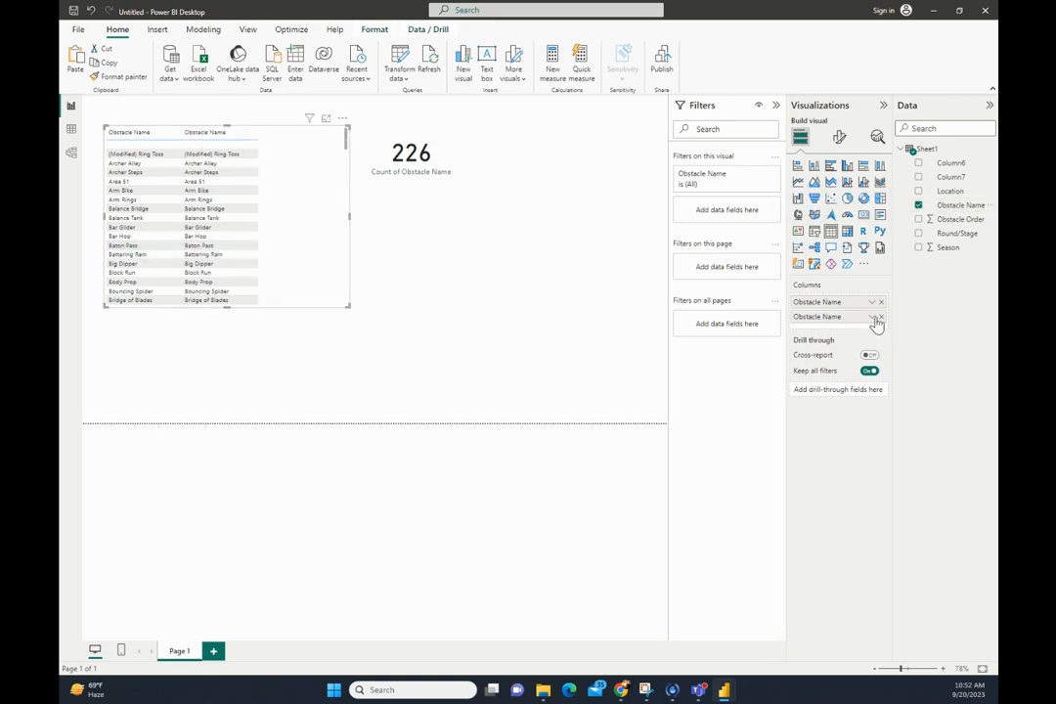
pyautogui.moveTo(877, 320); pyautogui.dragTo(877, 324)
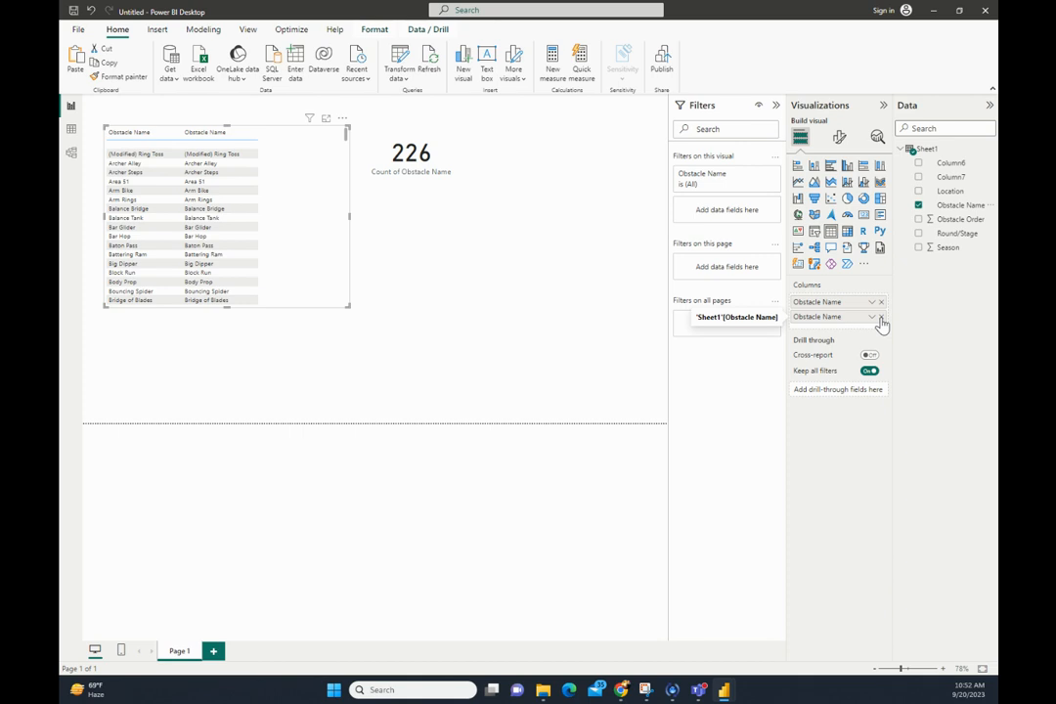
pyautogui.moveTo(881, 323); pyautogui.dragTo(884, 323)
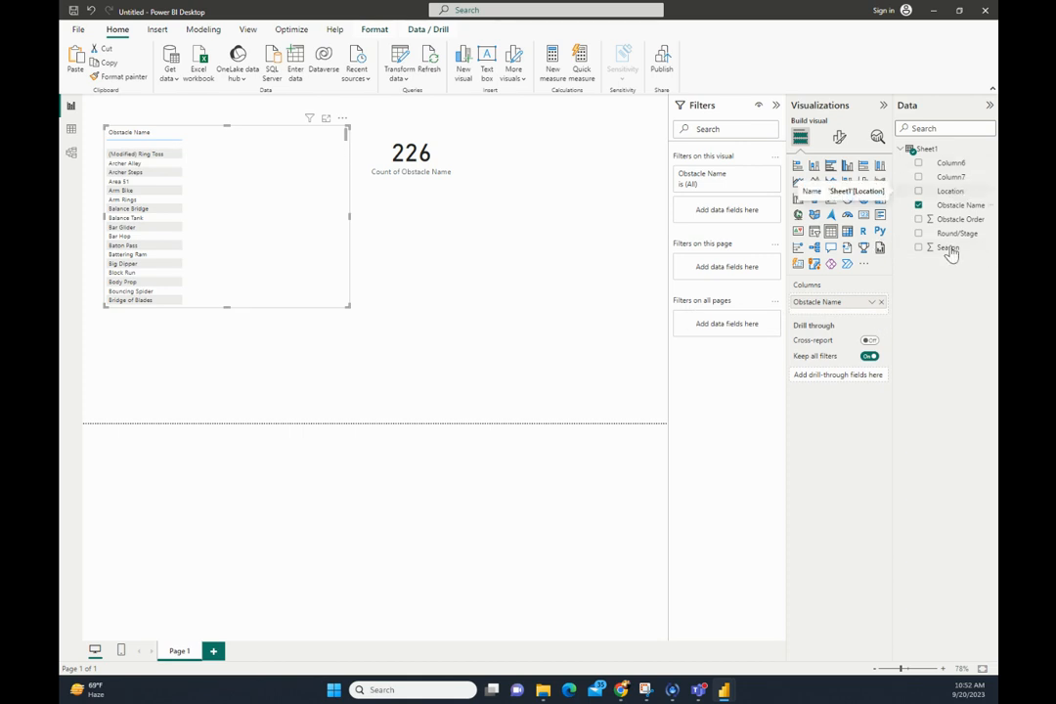
# - Create a new calculated column in Sheet1 and name it Unique Obstacle ID in its formula
pyautogui.rightClick(950, 251)
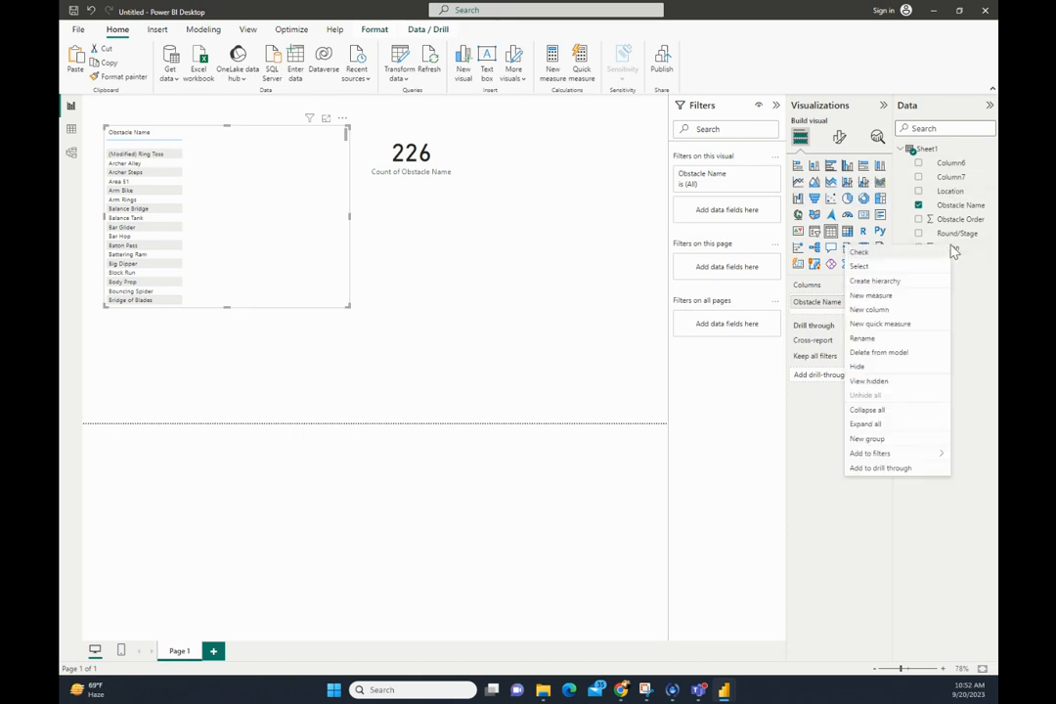
pyautogui.press('Escape')
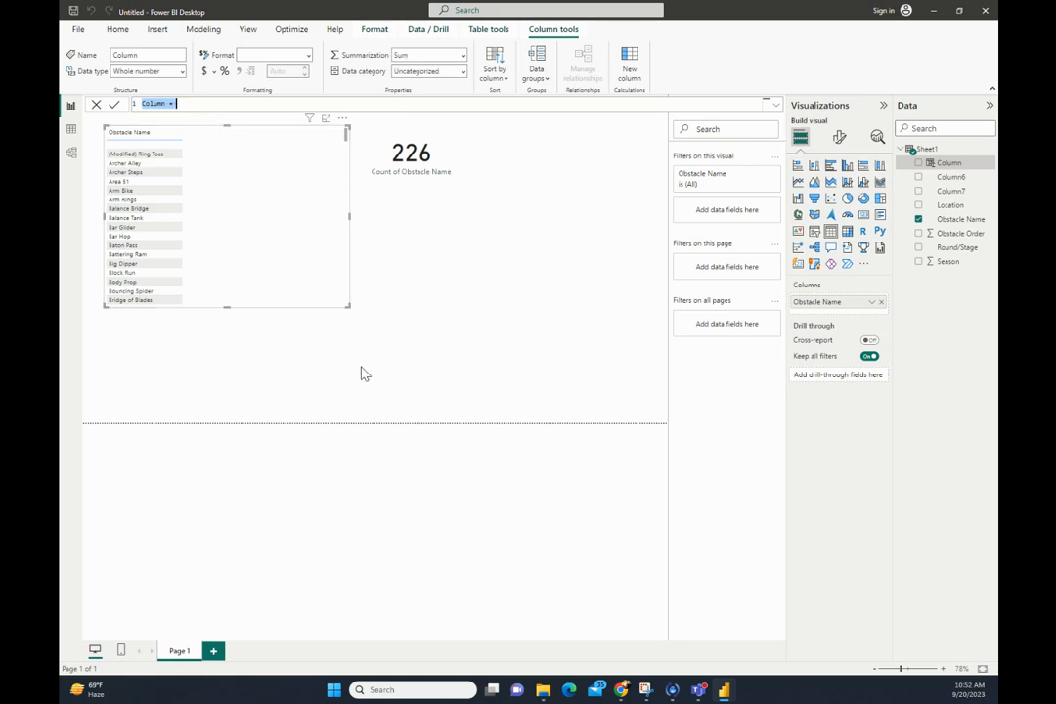
pyautogui.write('Unique')
pyautogui.write('Obstacle ID =')
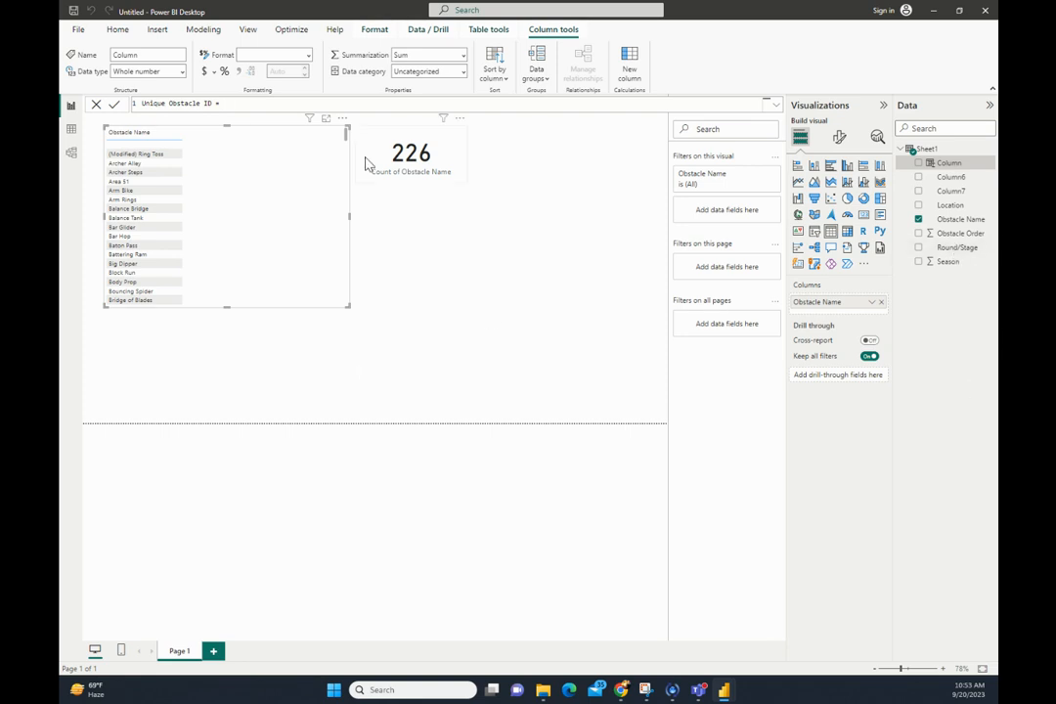
# - Start the Unique Obstacle ID formula with a reference to Sheet1[Round/Stage]
pyautogui.write('round')
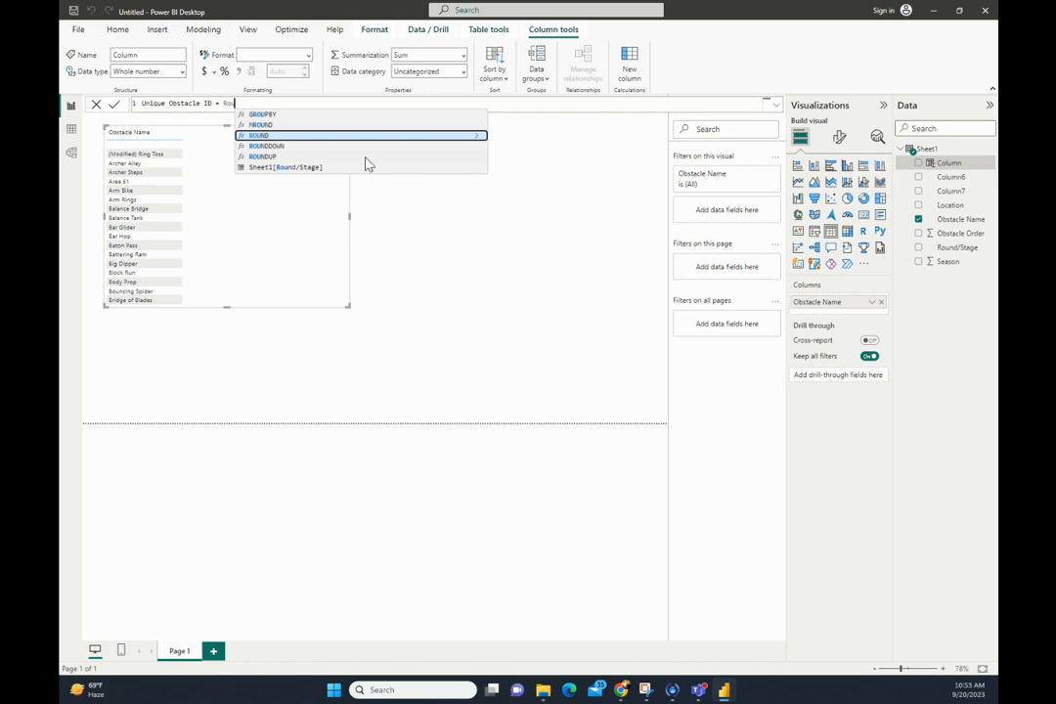
pyautogui.press('Tab')
pyautogui.press('BackSpace')
pyautogui.press('BackSpace')
pyautogui.press('BackSpace')
pyautogui.press('BackSpace')
pyautogui.press('BackSpace')
pyautogui.press('BackSpace')
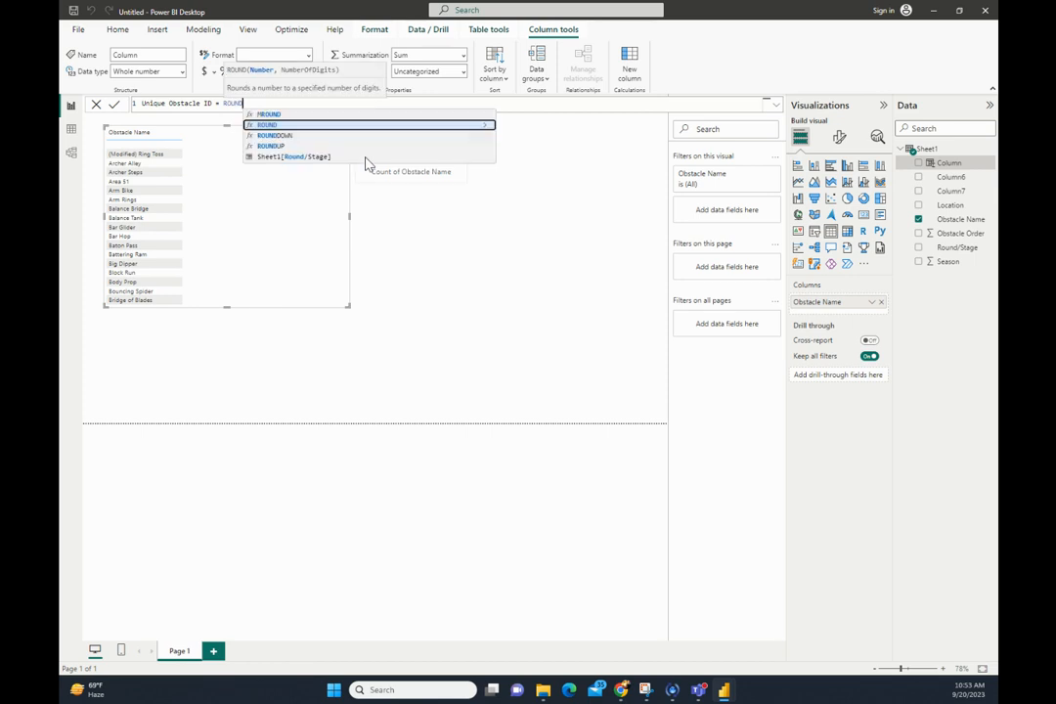
pyautogui.write('Round')
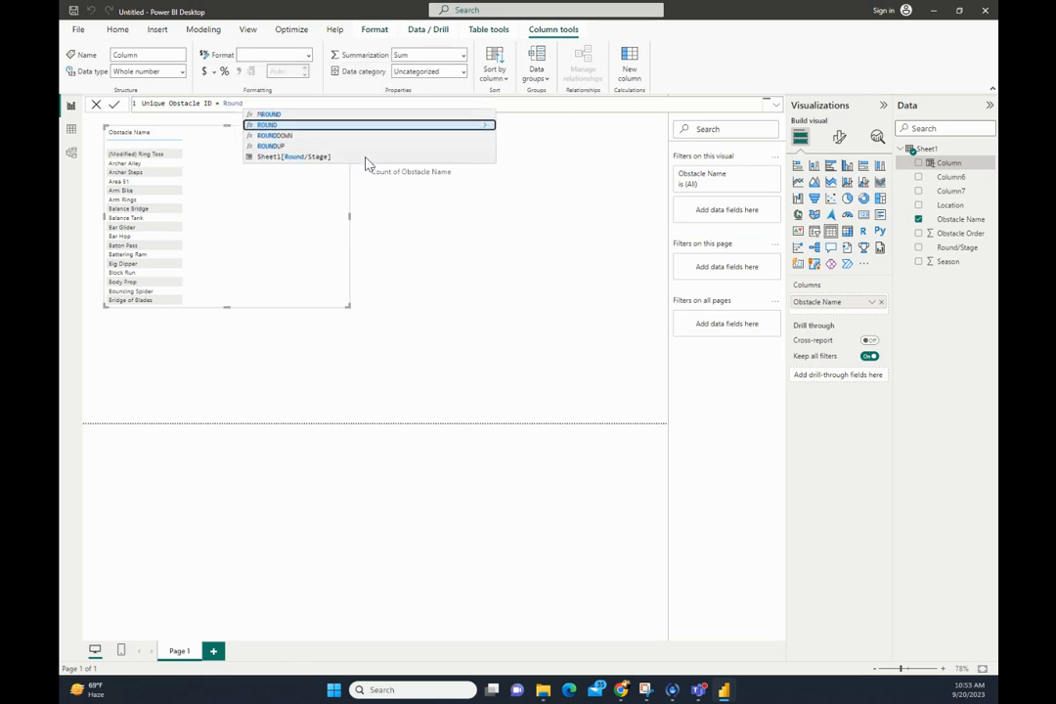
pyautogui.click(361, 157)
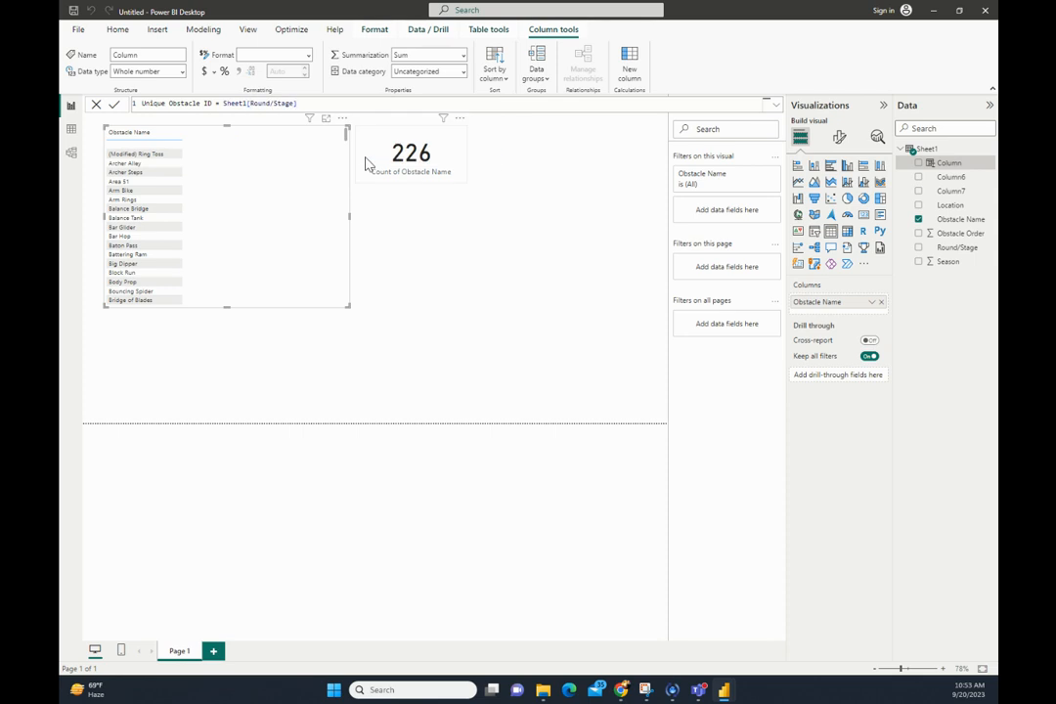
# - Append a quoted space and Sheet1[Obstacle Order] to the Unique Obstacle ID formula, joined with & operators
pyautogui.write("& '")
pyautogui.press('BackSpace')
pyautogui.press('BackSpace')
pyautogui.press('BackSpace')
pyautogui.write('"')
pyautogui.write(' &')
pyautogui.write(' or')
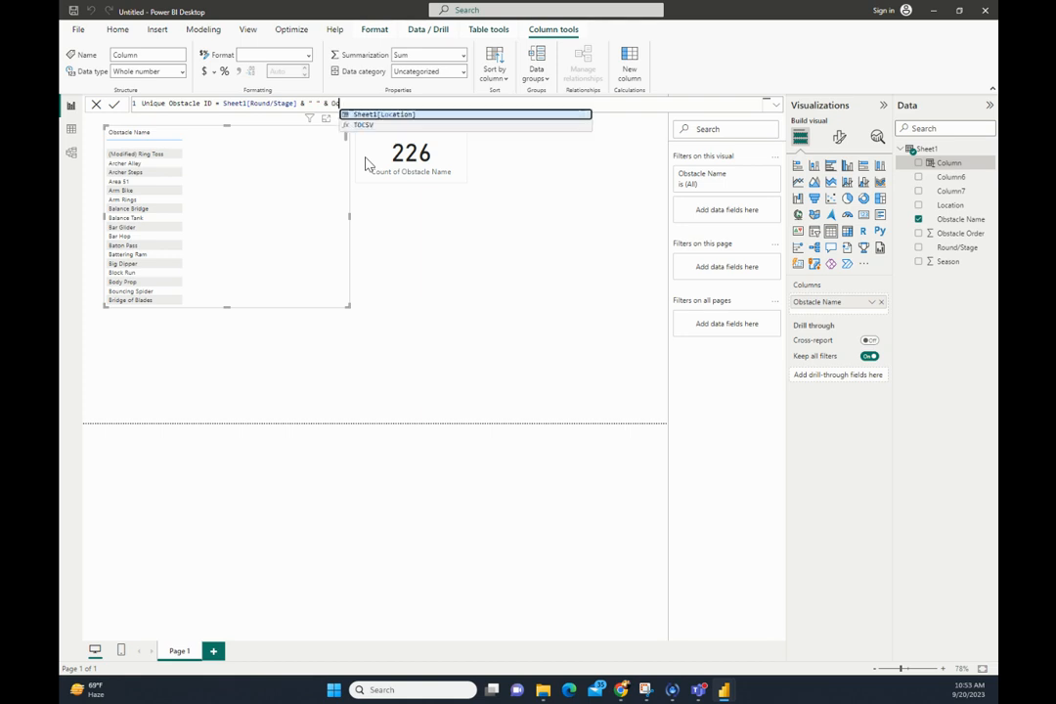
pyautogui.write('der')
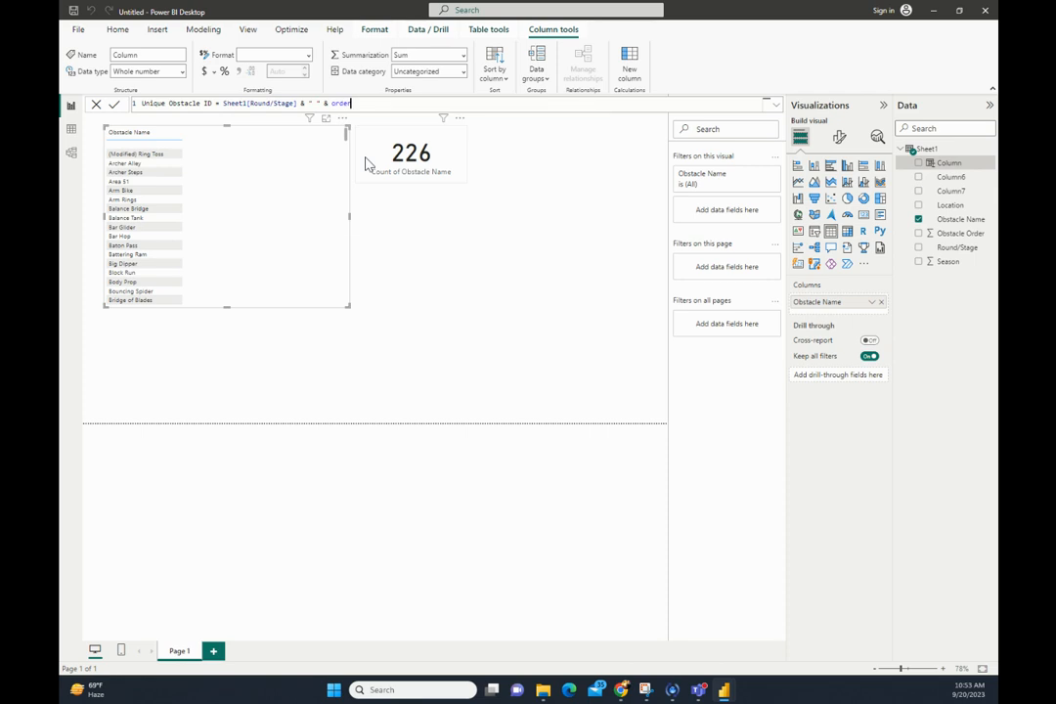
pyautogui.press('BackSpace')
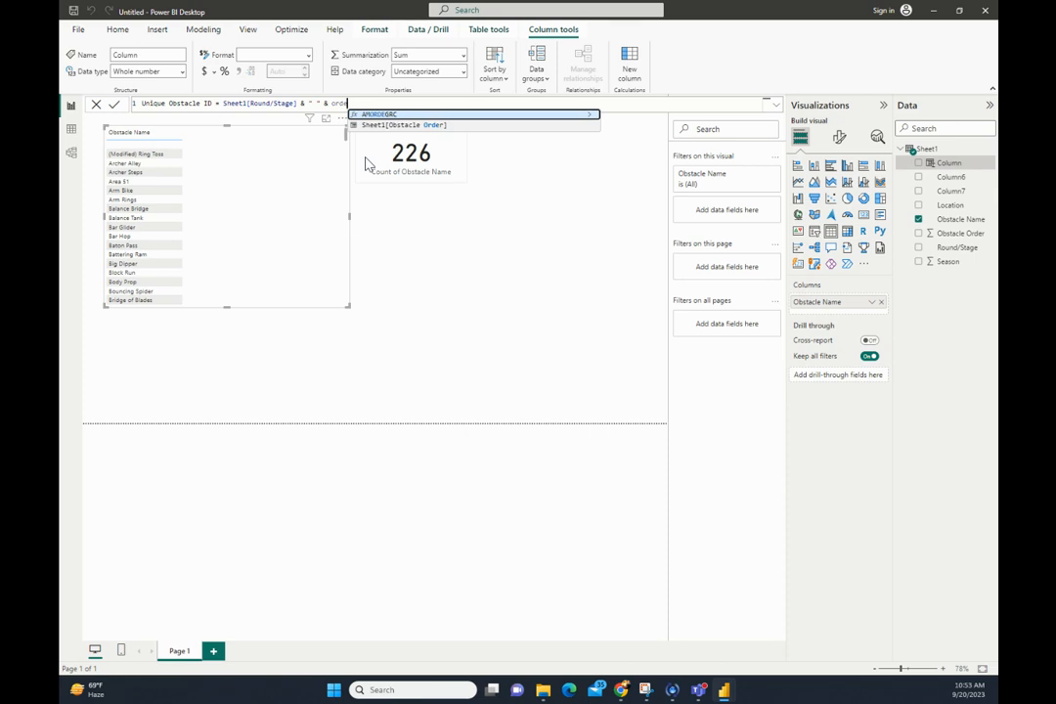
pyautogui.press('Down')
pyautogui.press('Tab')
# - Use "-" as the separator throughout the formula, append Sheet1[Season] as its last part, and commit the column
pyautogui.write('&')
pyautogui.press('BackSpace')
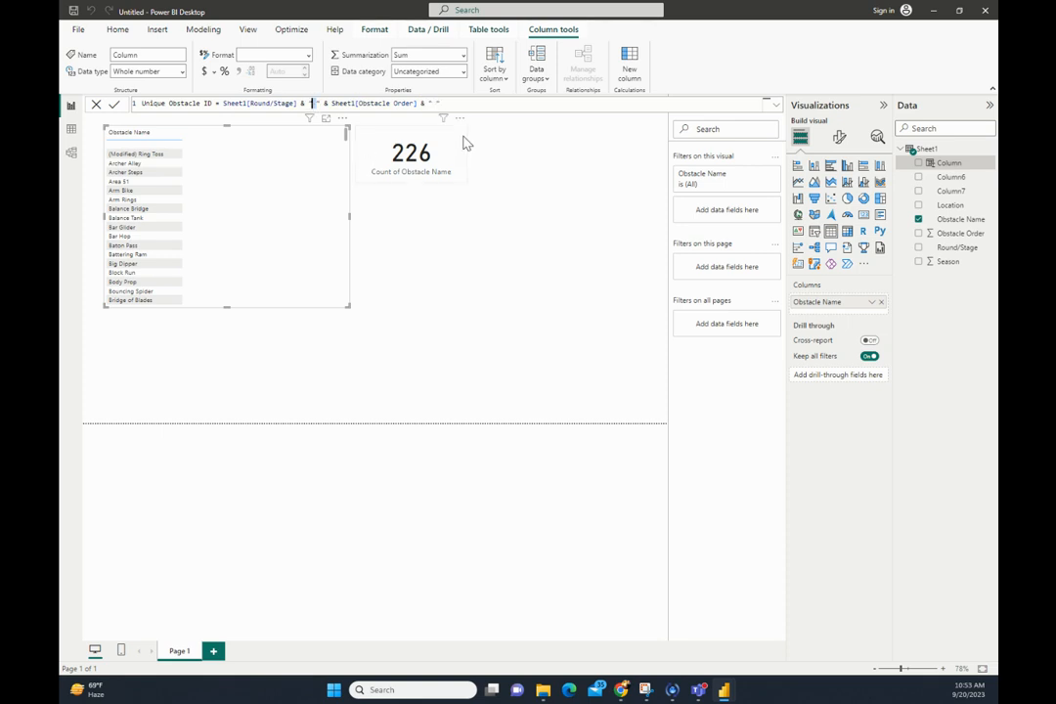
pyautogui.write('-')
pyautogui.write('seas')
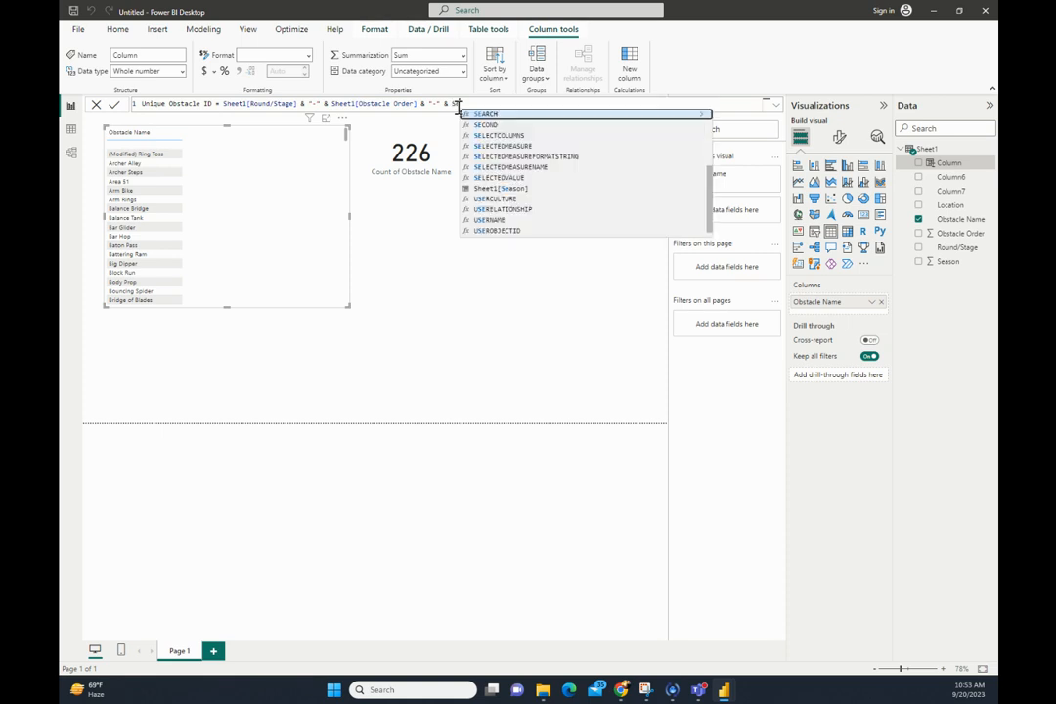
pyautogui.press('Tab')
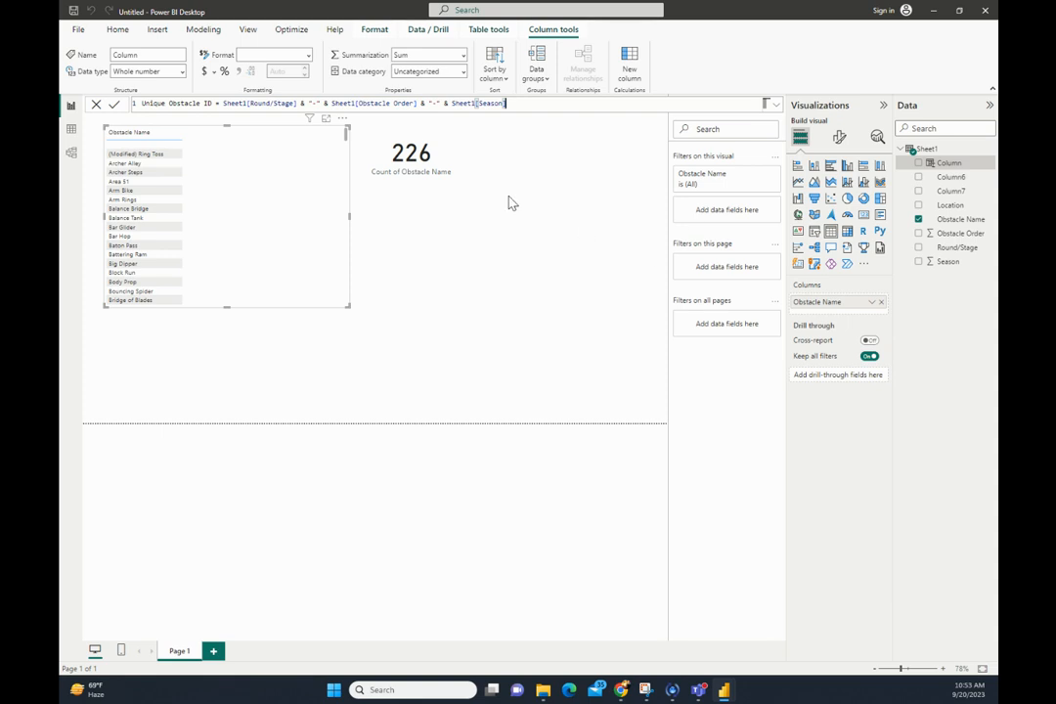
pyautogui.press('Return')
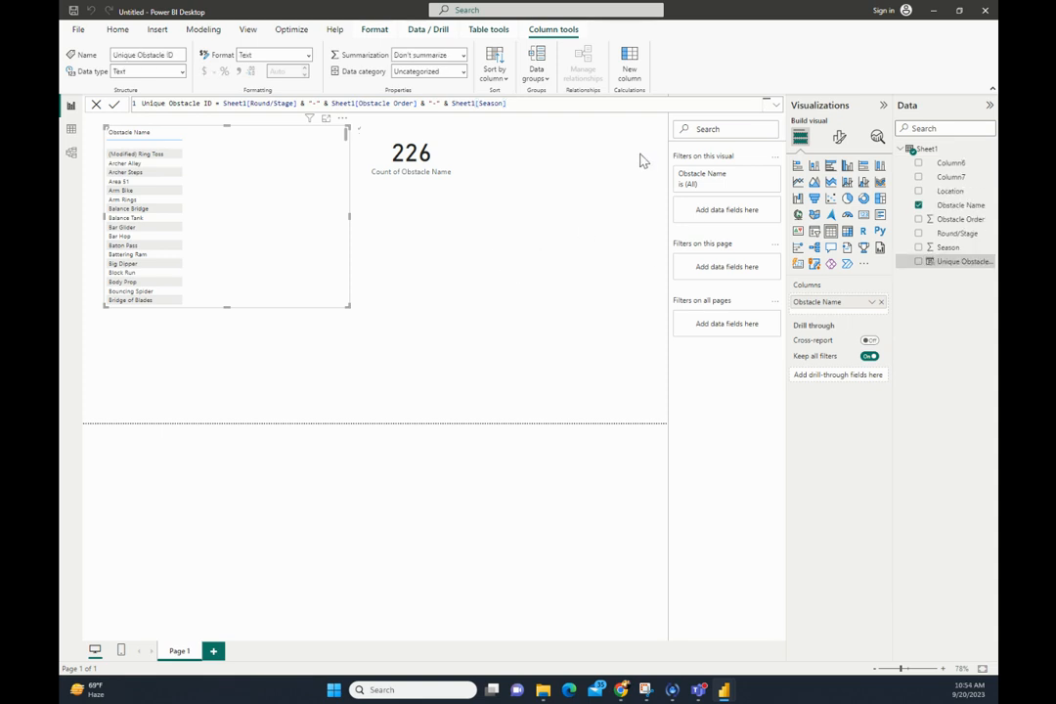
# - Add Unique Obstacle ID to the Obstacle Name table and sort the table by it in ascending order
pyautogui.moveTo(944, 263); pyautogui.dragTo(279, 226)
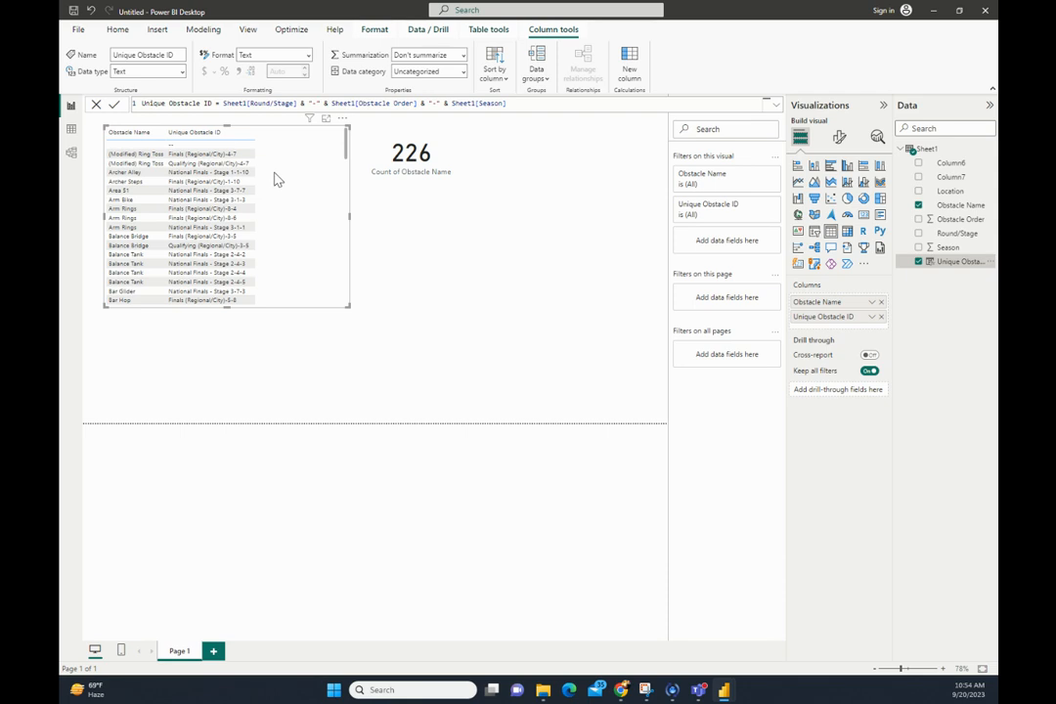
pyautogui.click(198, 132)
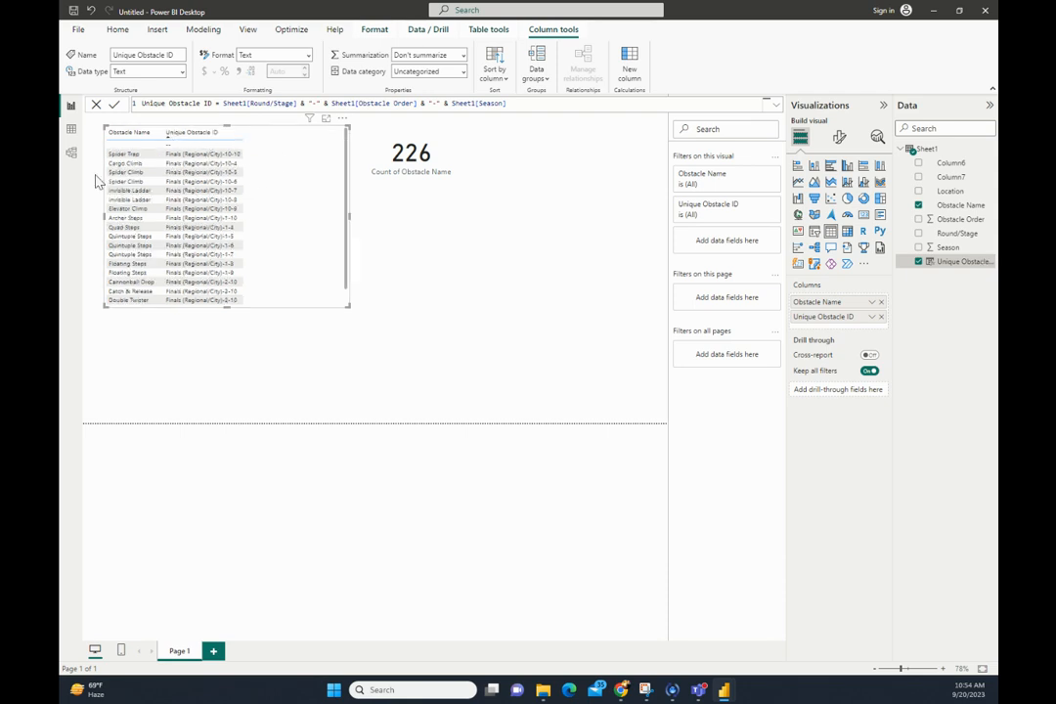
pyautogui.click(179, 135)
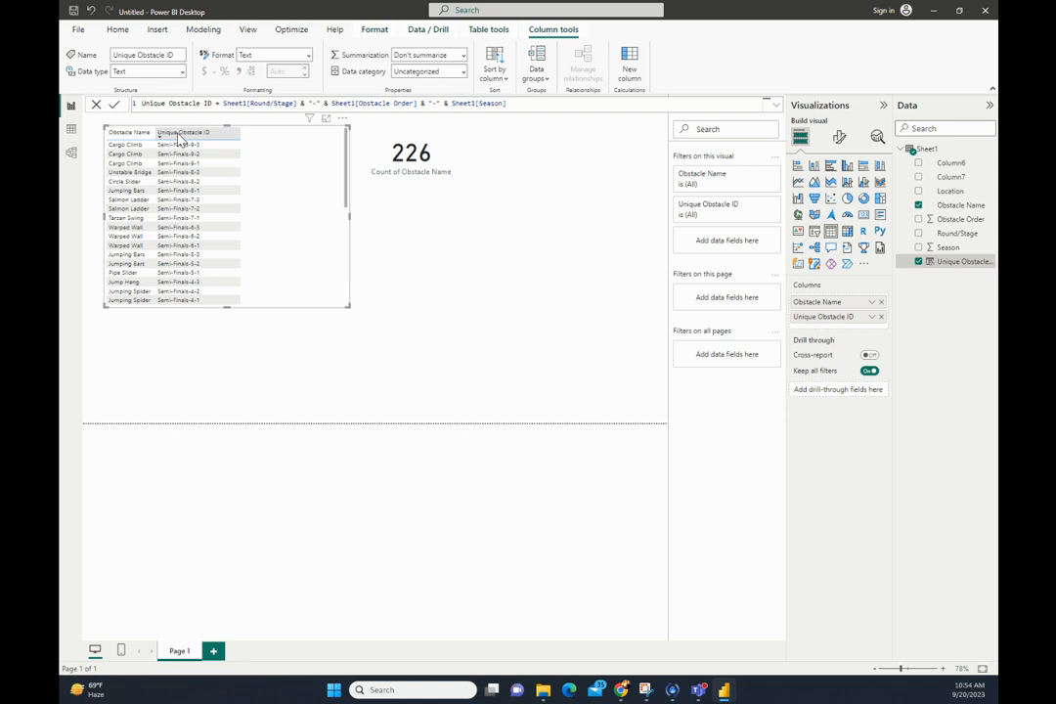
pyautogui.click(179, 135)
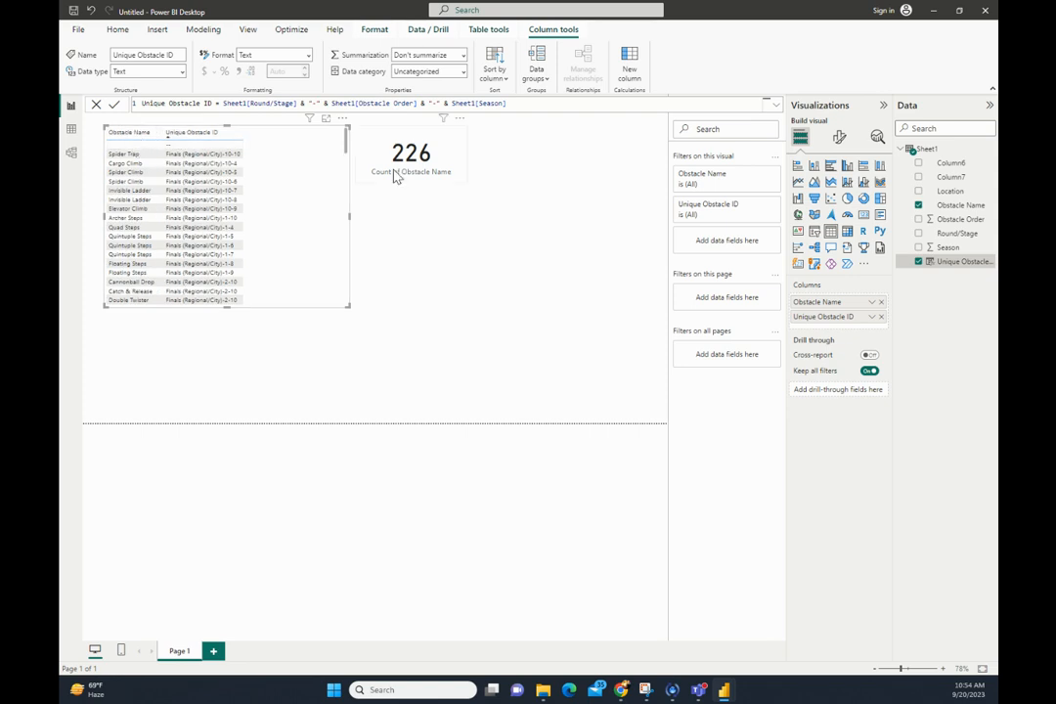
# - Reposition the obstacle table close to the page's upper edge, beside the count card
pyautogui.moveTo(305, 287)
pyautogui.mouseDown()
pyautogui.moveTo(302, 330)
pyautogui.moveTo(298, 301)
pyautogui.mouseUp()
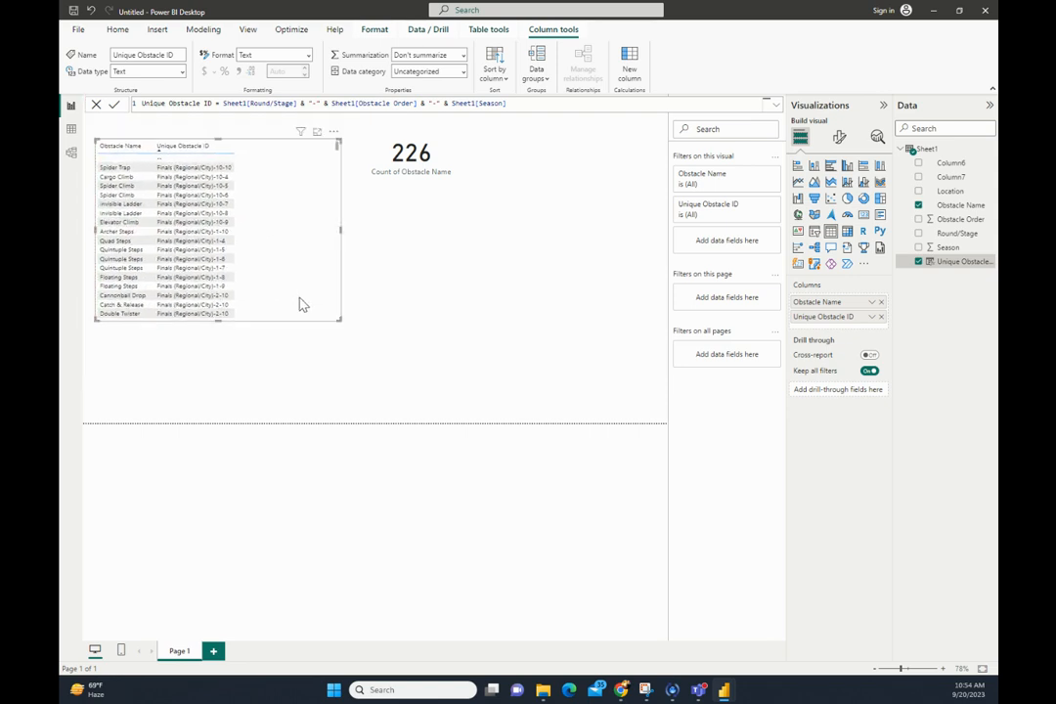
pyautogui.click(478, 316)
pyautogui.moveTo(256, 213)
pyautogui.mouseDown()
pyautogui.moveTo(261, 196)
pyautogui.moveTo(252, 207)
pyautogui.mouseUp()
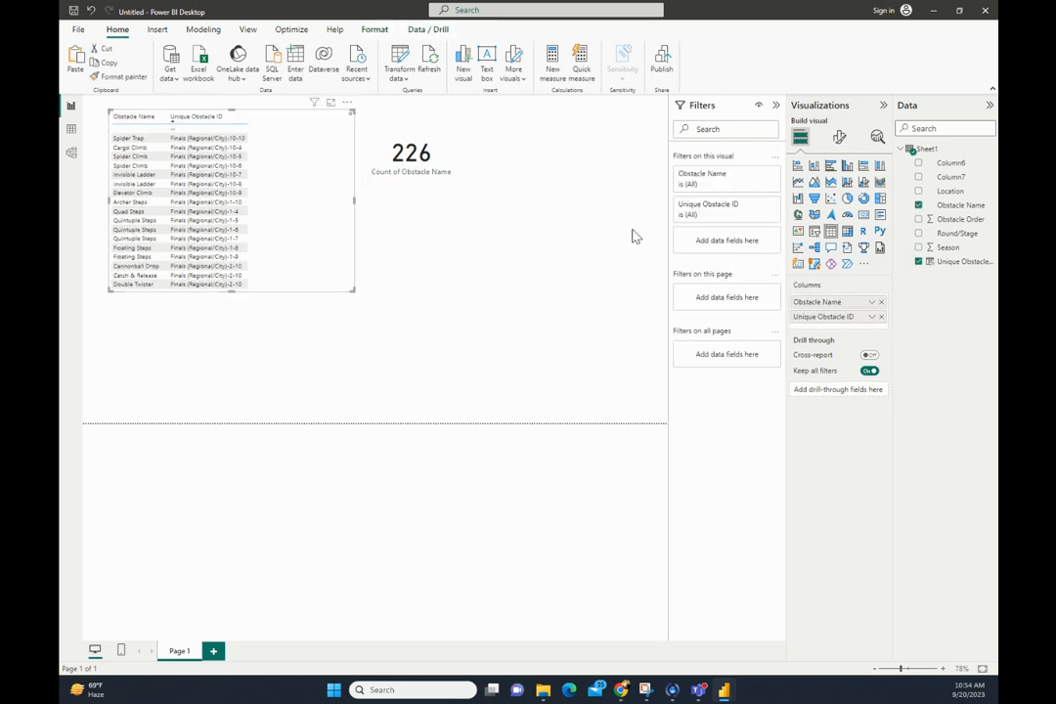
# - Convert the table to a taller clustered bar chart with Obstacle Name on the Y-axis and Count of Unique Obstacle ID on the X-axis
pyautogui.click(830, 168)
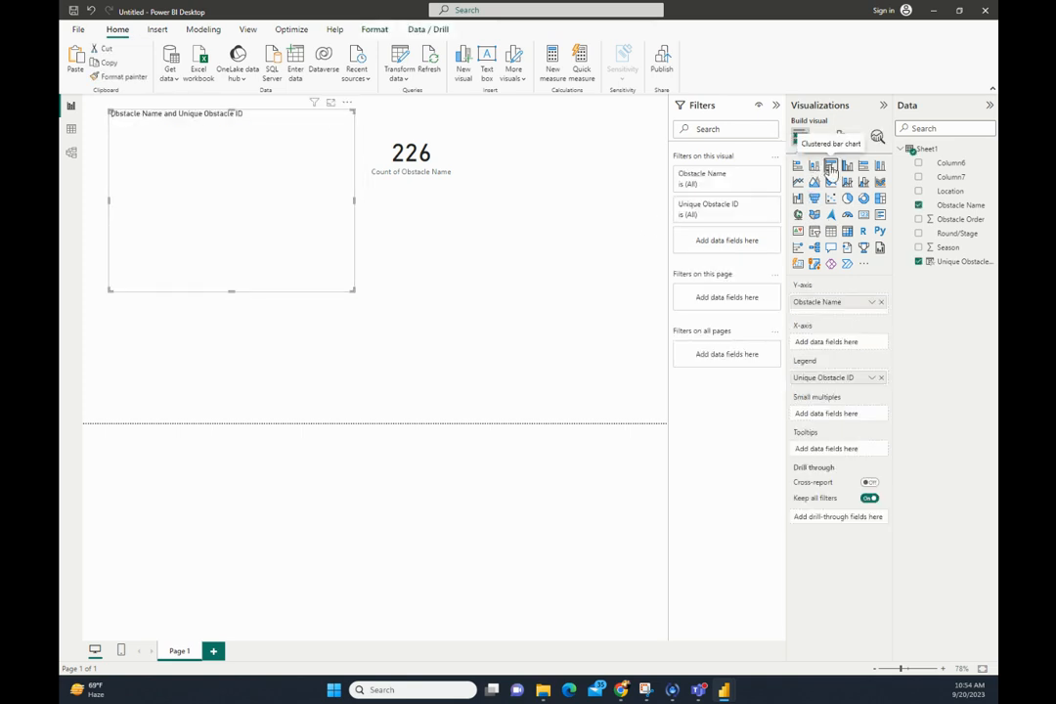
pyautogui.moveTo(231, 290); pyautogui.dragTo(231, 376)
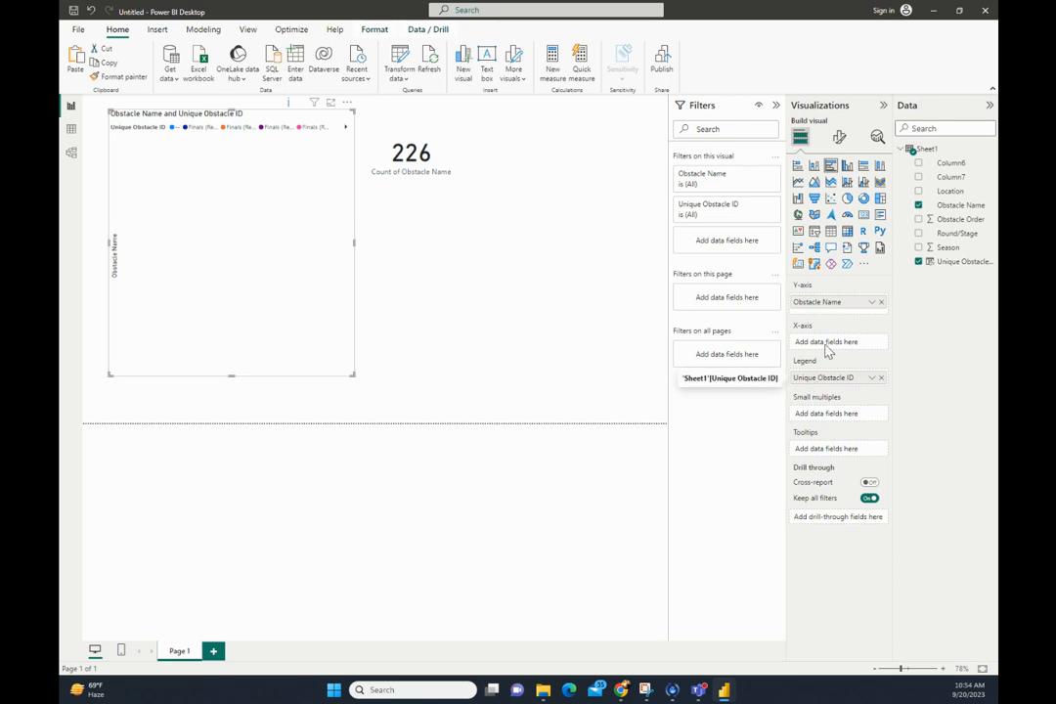
pyautogui.moveTo(819, 379); pyautogui.dragTo(831, 342)
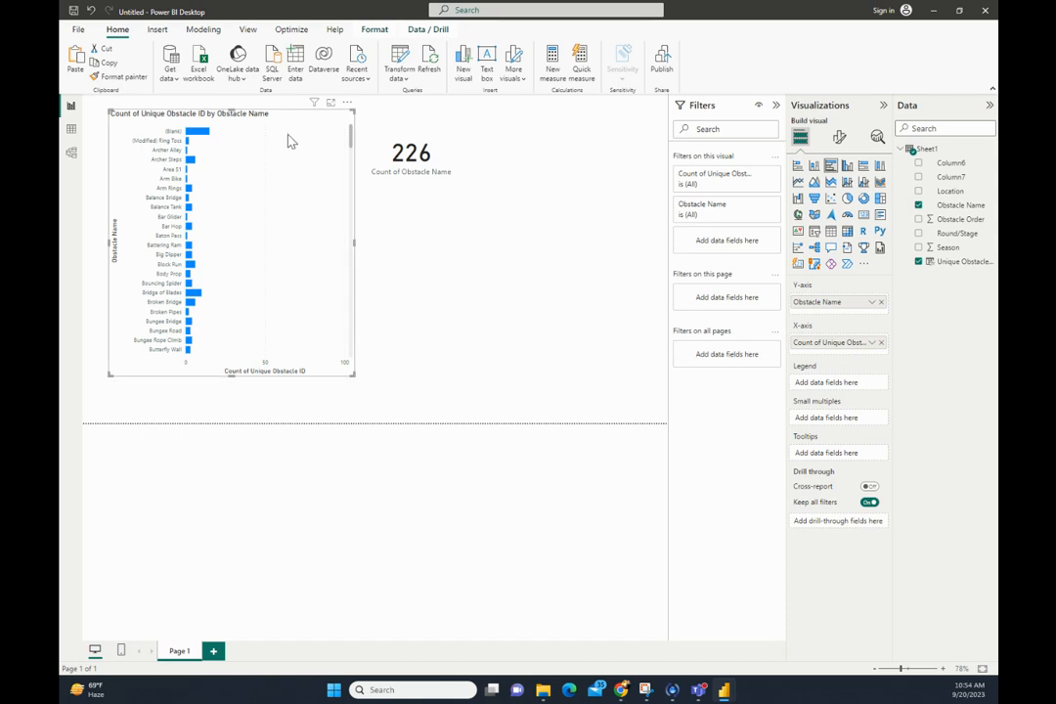
# - View the bar chart in focus mode, return to the report, and exclude the (Blank) obstacle from the chart
pyautogui.click(330, 102)
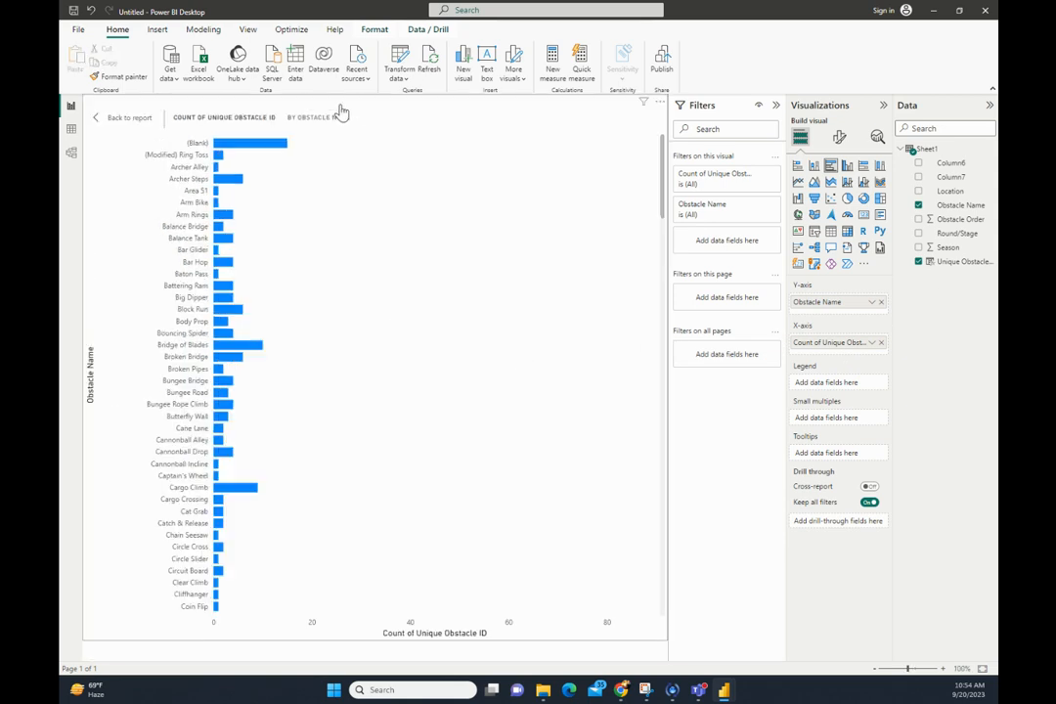
pyautogui.click(115, 117)
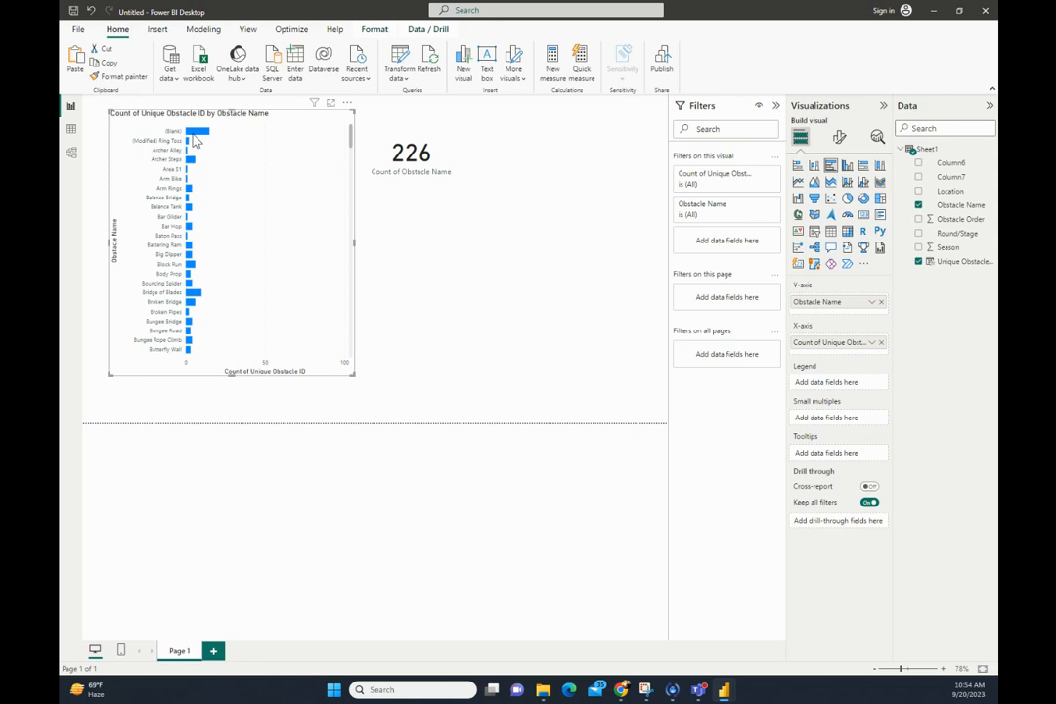
pyautogui.rightClick(201, 133)
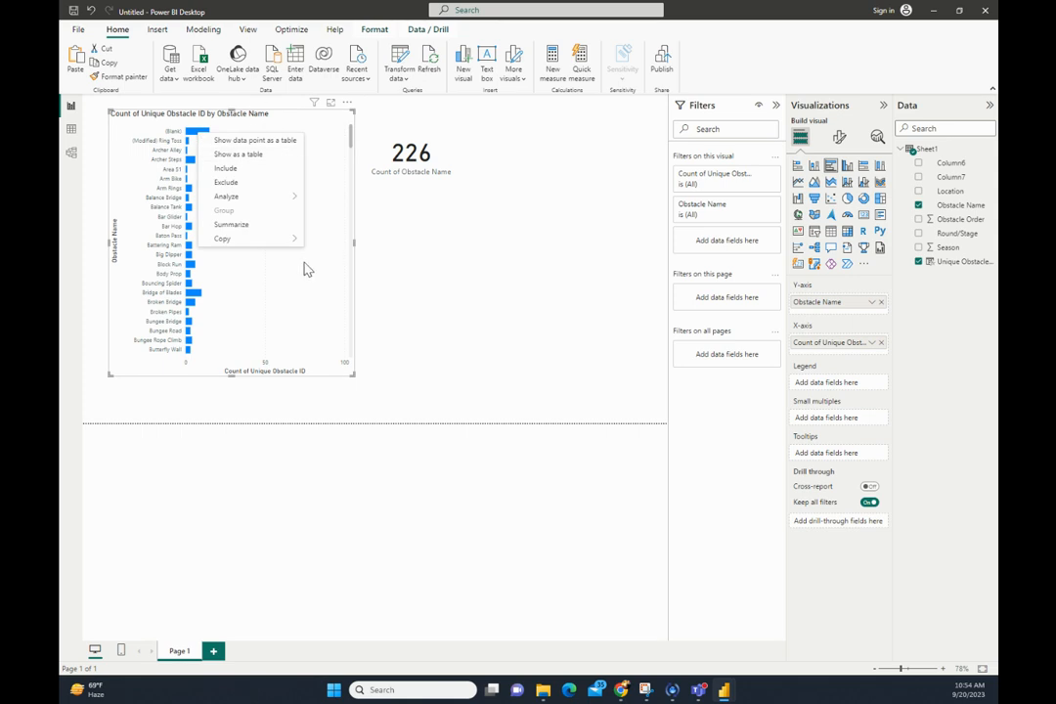
pyautogui.click(252, 185)
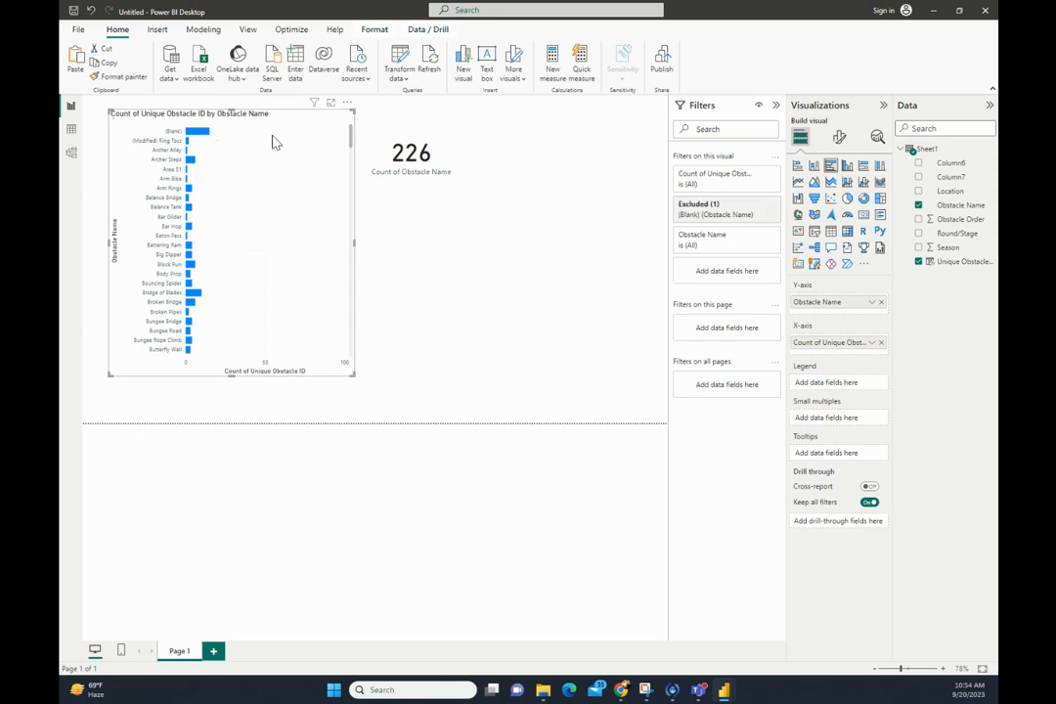
# - Sort the bar chart by Count of Unique Obstacle ID in descending order and check the longest bar's value
pyautogui.click(347, 103)
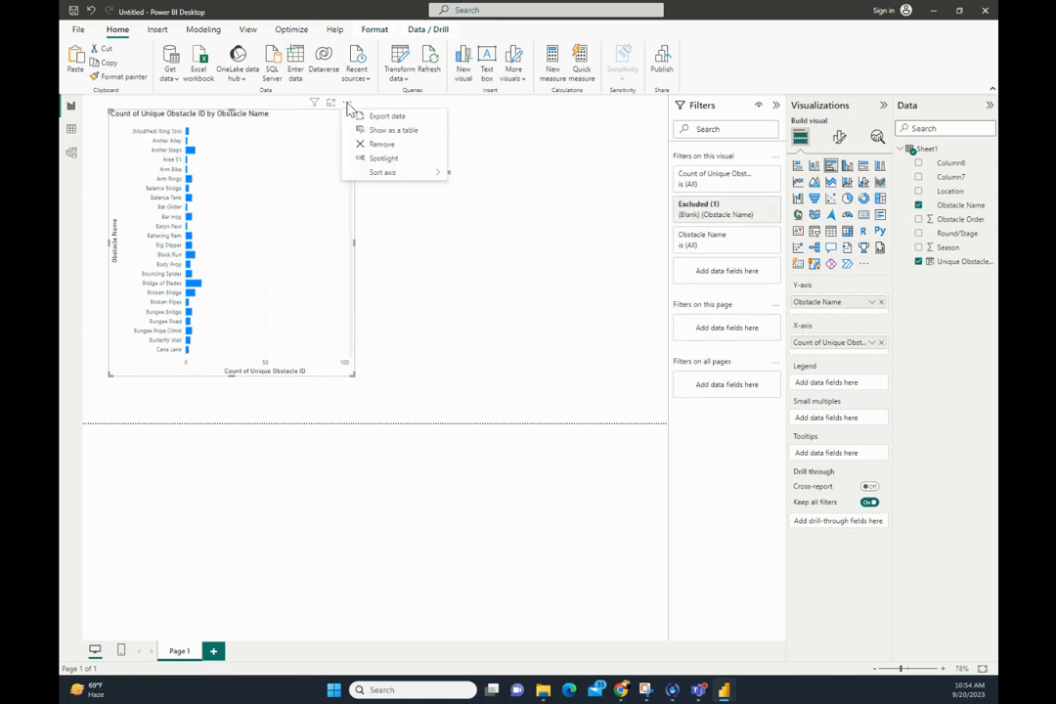
pyautogui.moveTo(395, 175)
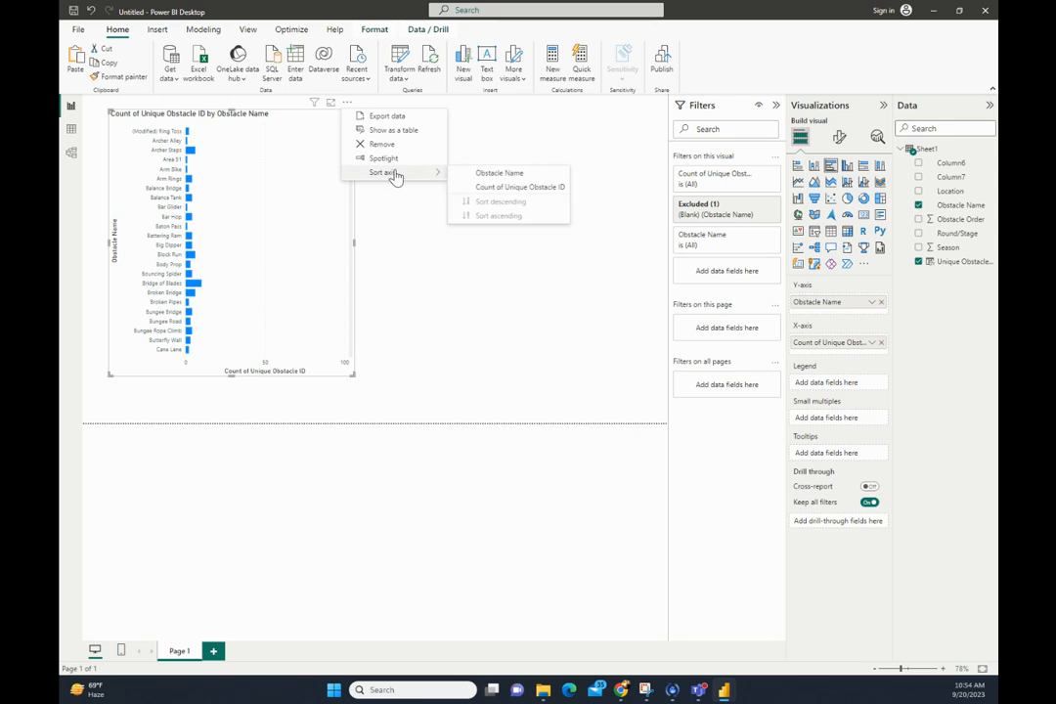
pyautogui.click(487, 192)
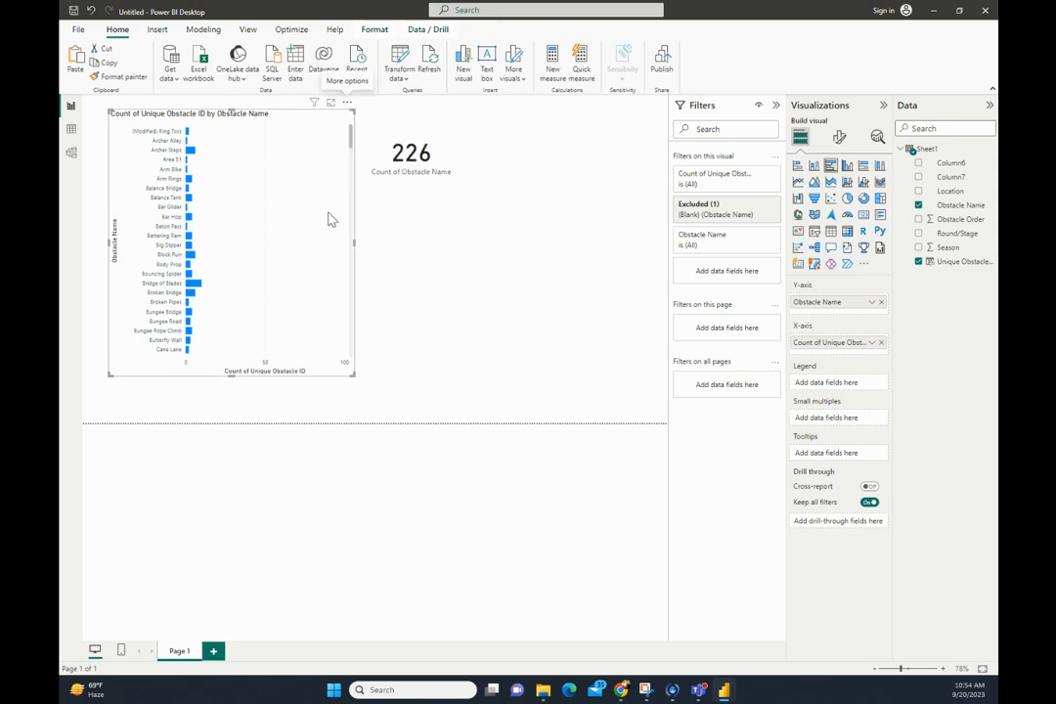
pyautogui.click(346, 103)
pyautogui.moveTo(386, 172)
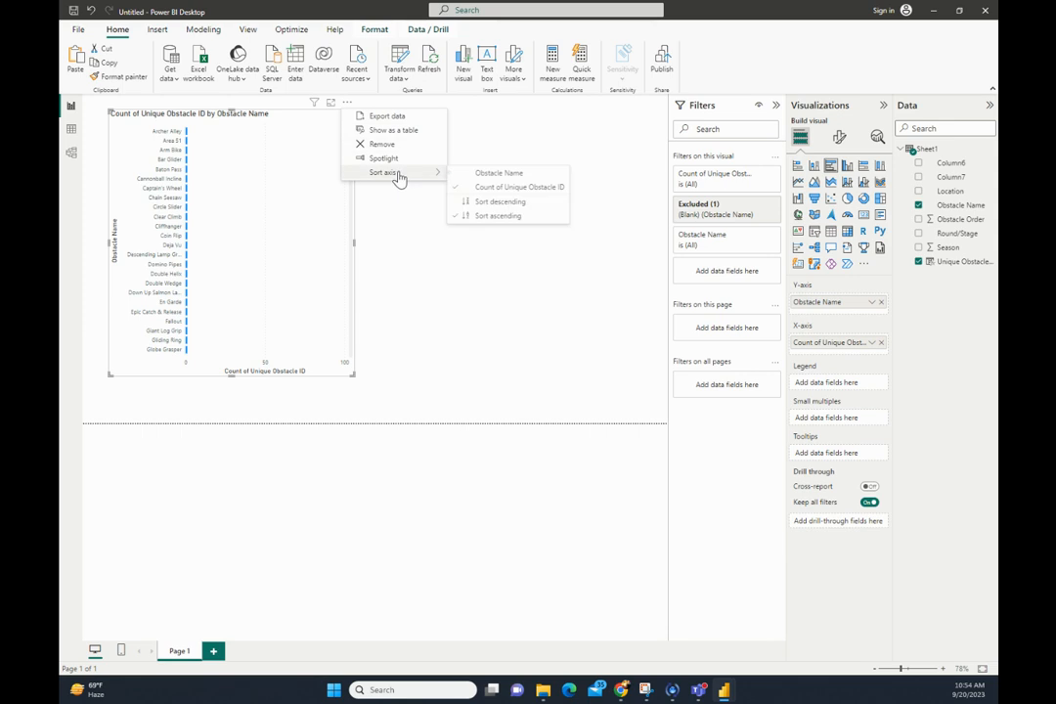
pyautogui.click(500, 201)
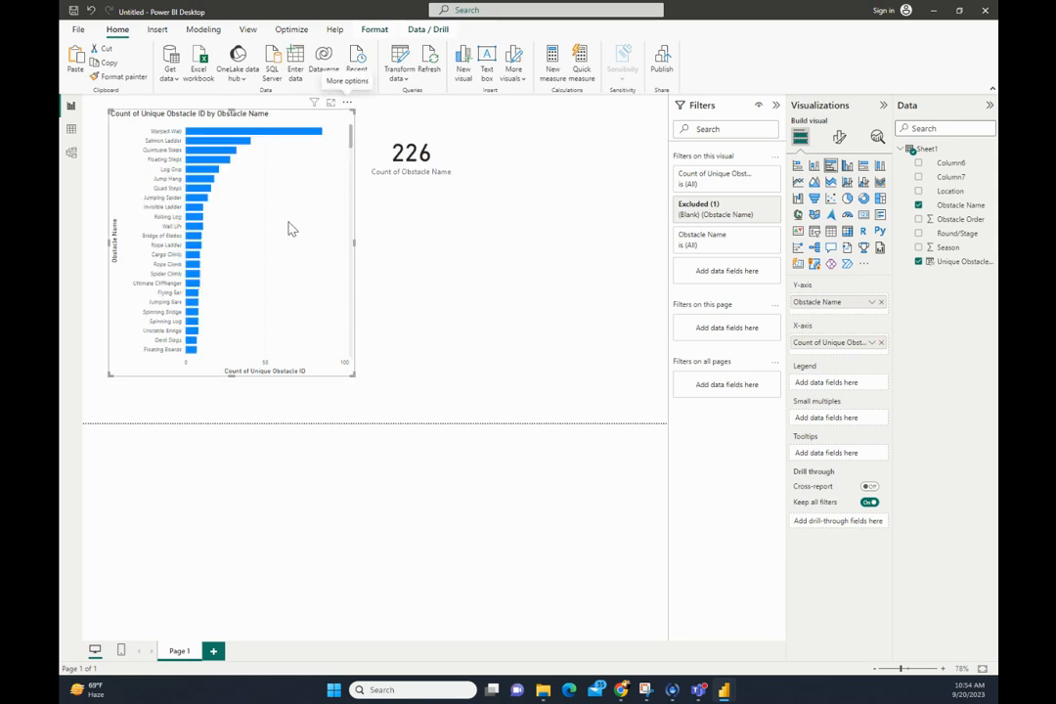
pyautogui.moveTo(269, 139)
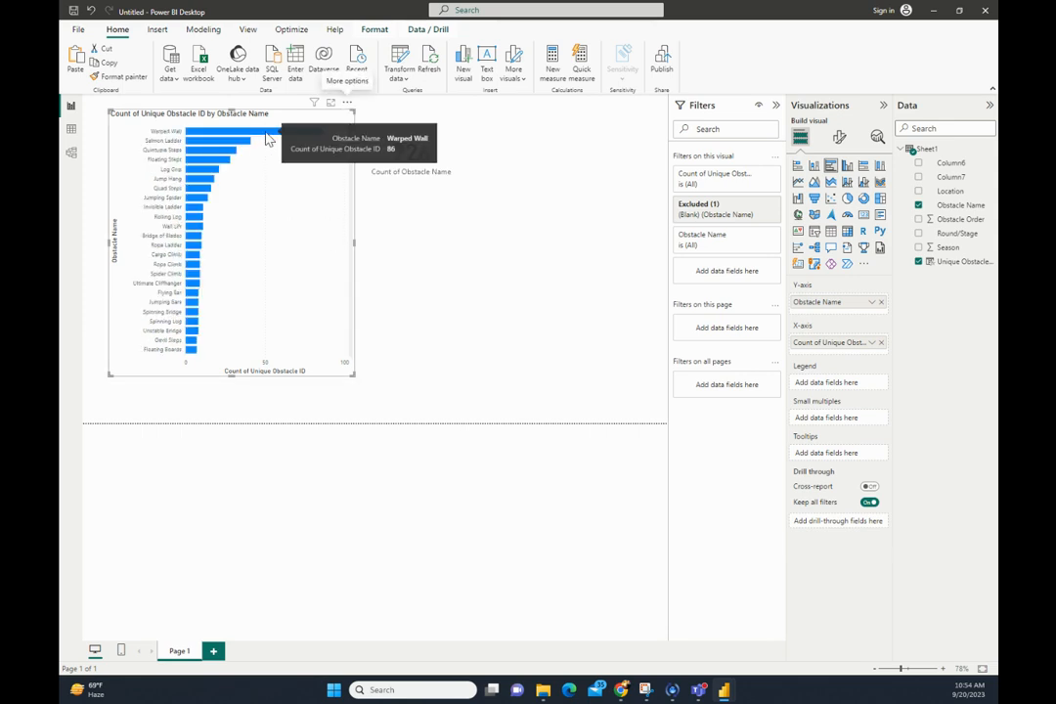
pyautogui.moveTo(624, 693)
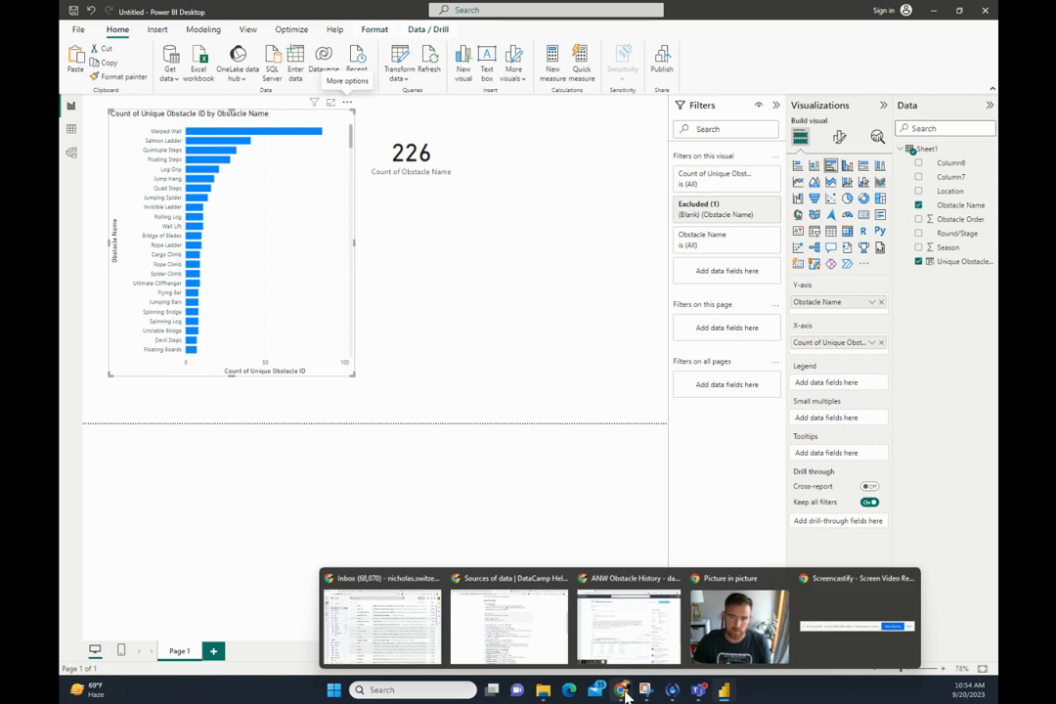
pyautogui.click(523, 349)
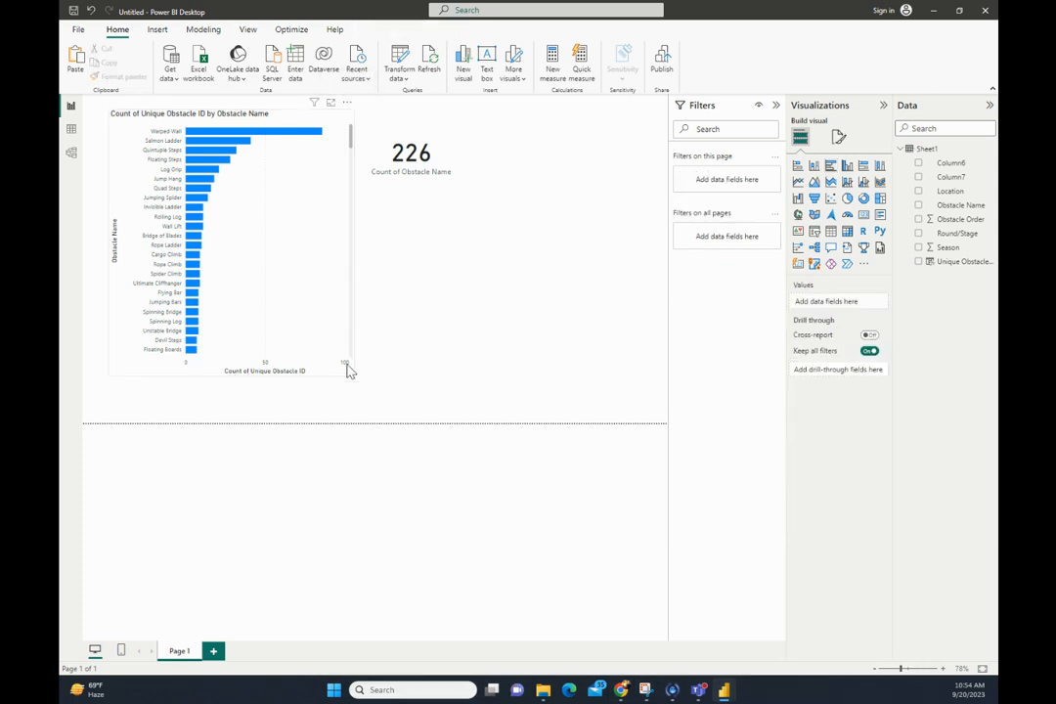
# - Shorten the bar chart to a little over half its height and look through its obstacle bars
pyautogui.click(193, 138)
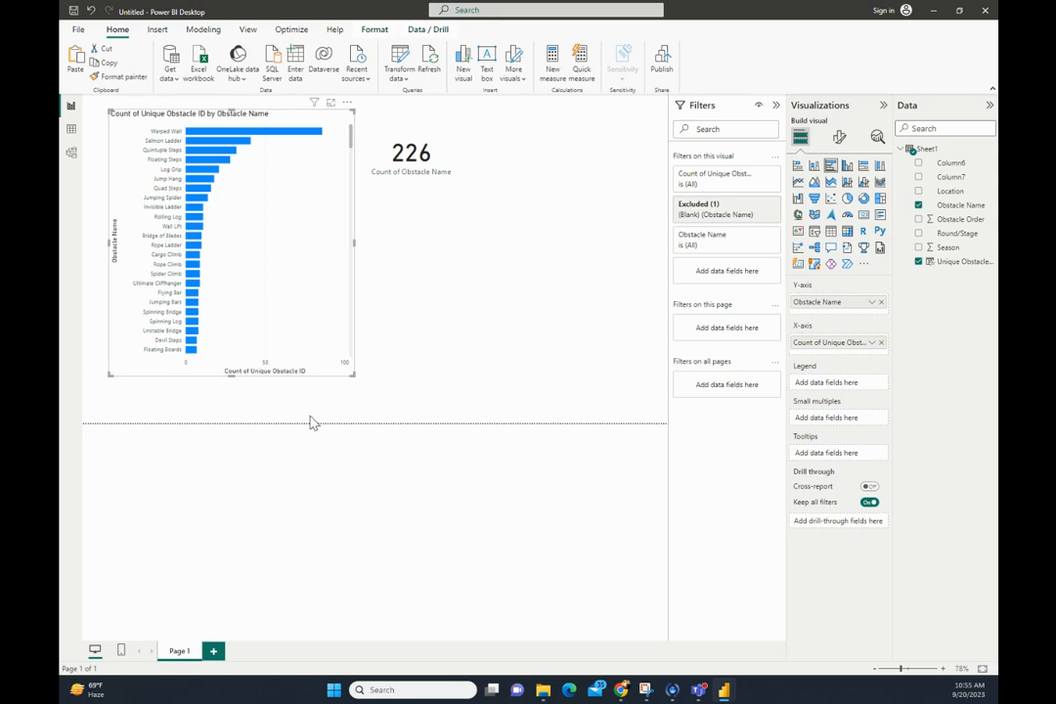
pyautogui.moveTo(231, 372); pyautogui.dragTo(257, 253)
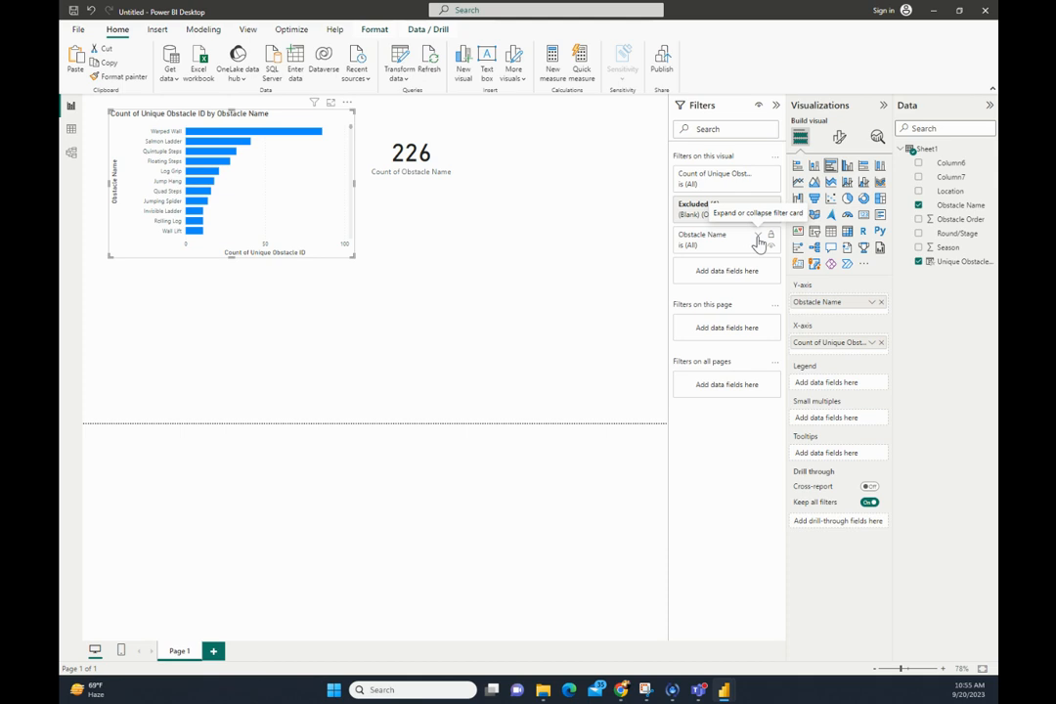
pyautogui.scroll(-5, 268, 235)
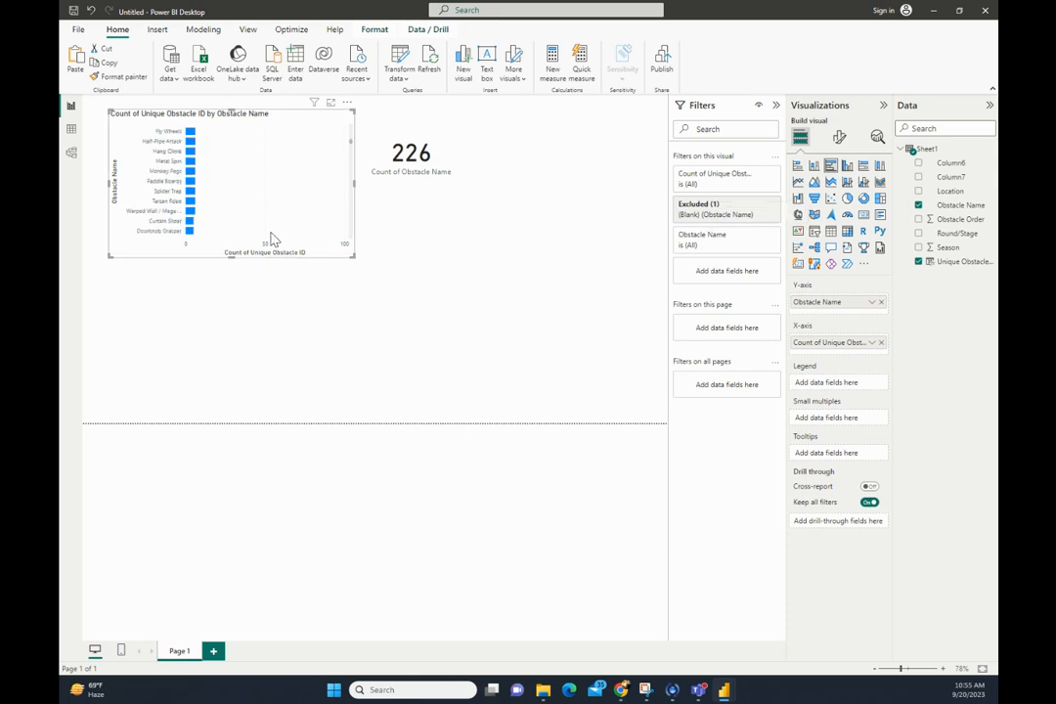
pyautogui.scroll(5, 274, 236)
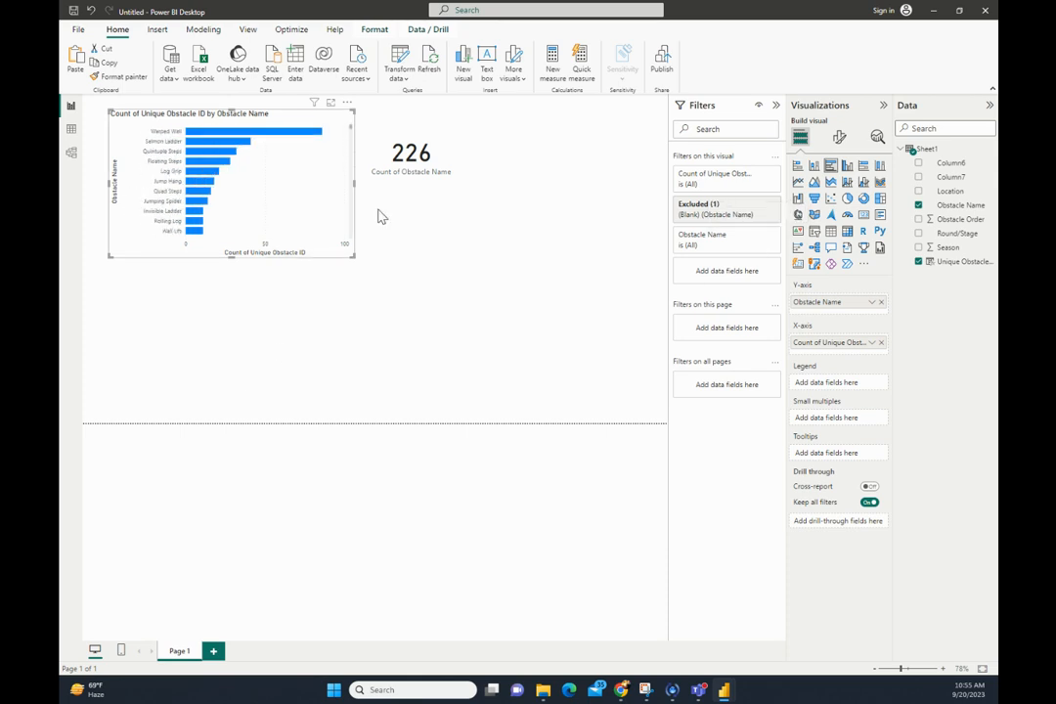
# - Apply a Top N filter to the chart's Obstacle Name, showing the top 7 by Count (Distinct) of Unique Obstacle ID
pyautogui.click(755, 236)
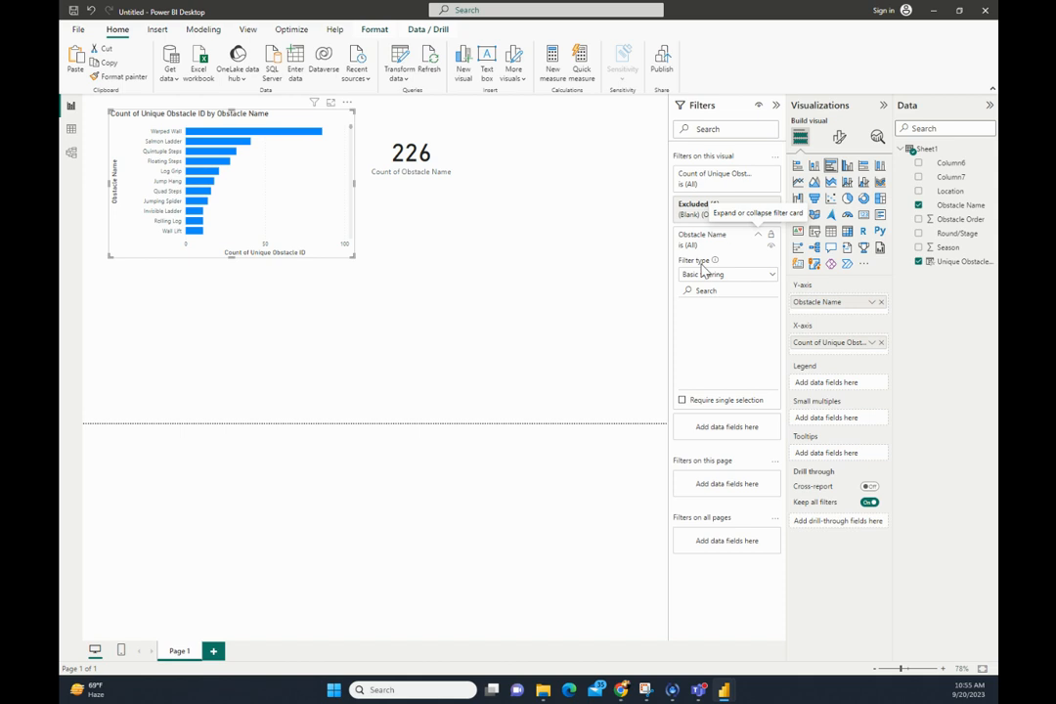
pyautogui.click(714, 281)
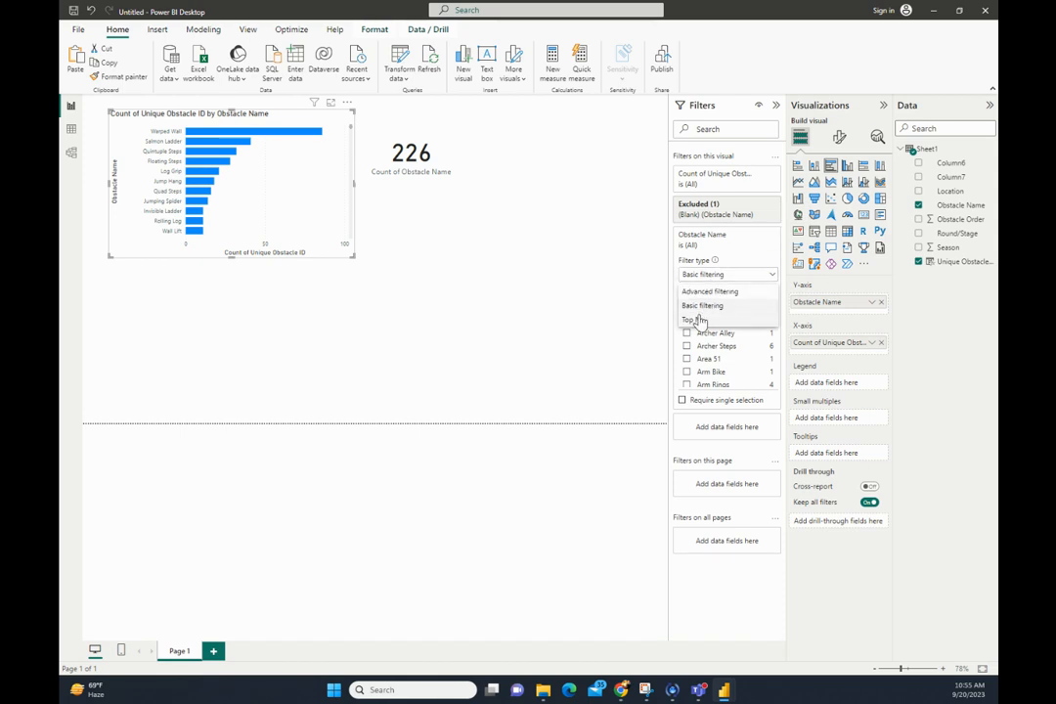
pyautogui.click(693, 317)
pyautogui.click(742, 305)
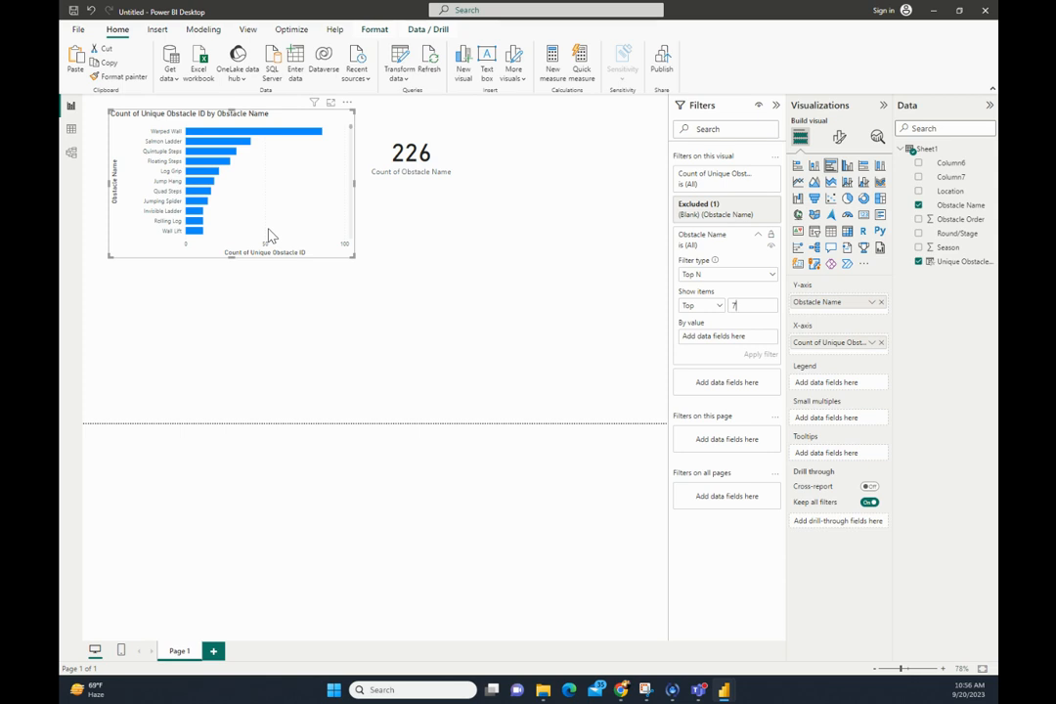
pyautogui.click(738, 305)
pyautogui.moveTo(947, 266); pyautogui.dragTo(729, 341)
pyautogui.click(761, 339)
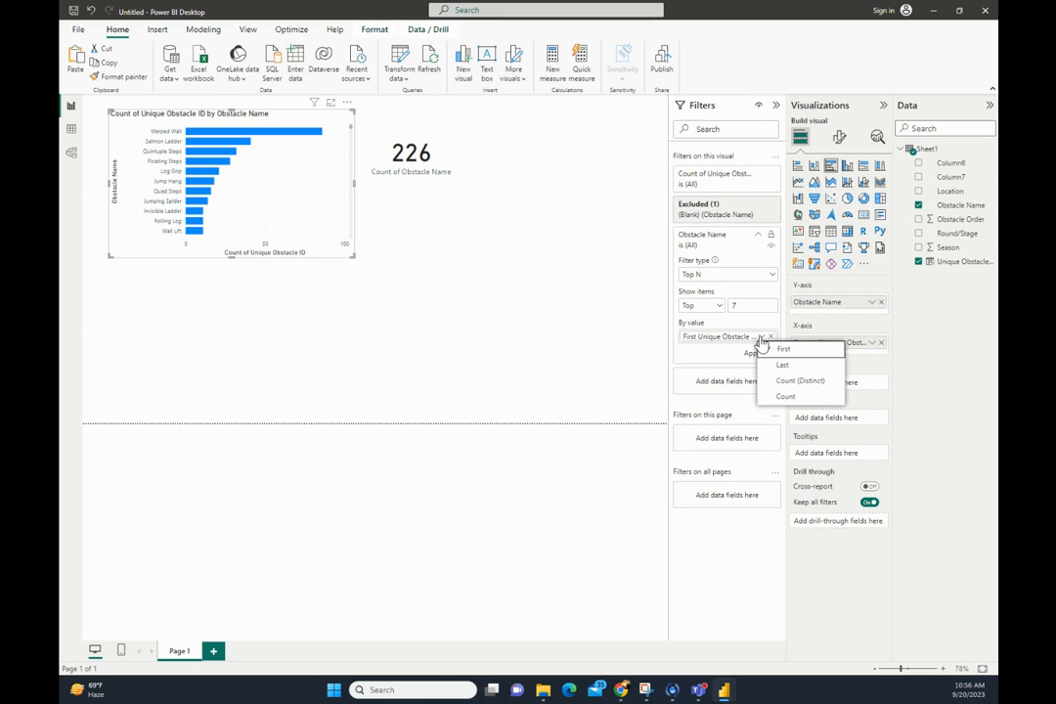
pyautogui.click(773, 384)
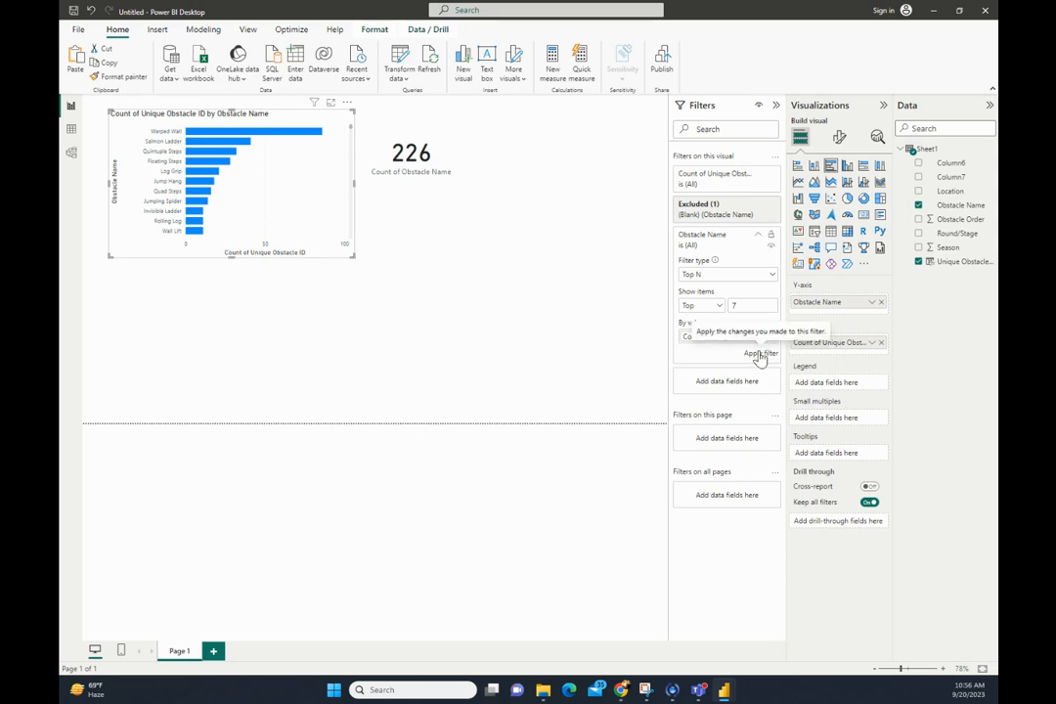
pyautogui.click(760, 355)
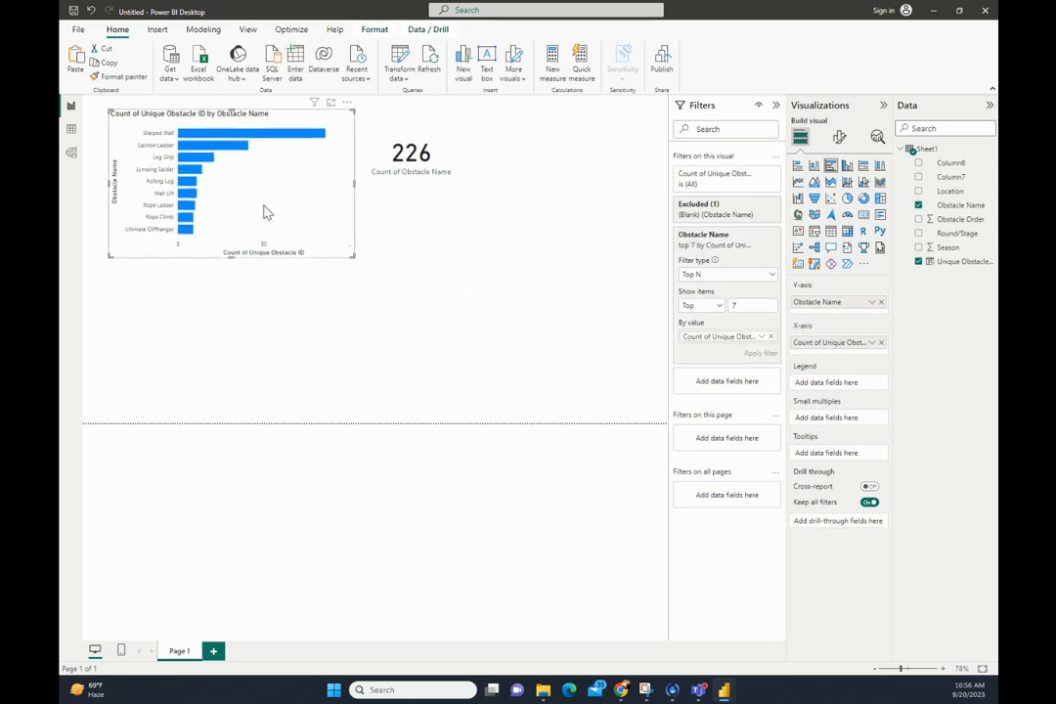
pyautogui.moveTo(188, 232)
# - Move the count card up to the page's upper edge and nudge the bar chart slightly down
pyautogui.moveTo(446, 168); pyautogui.dragTo(445, 149)
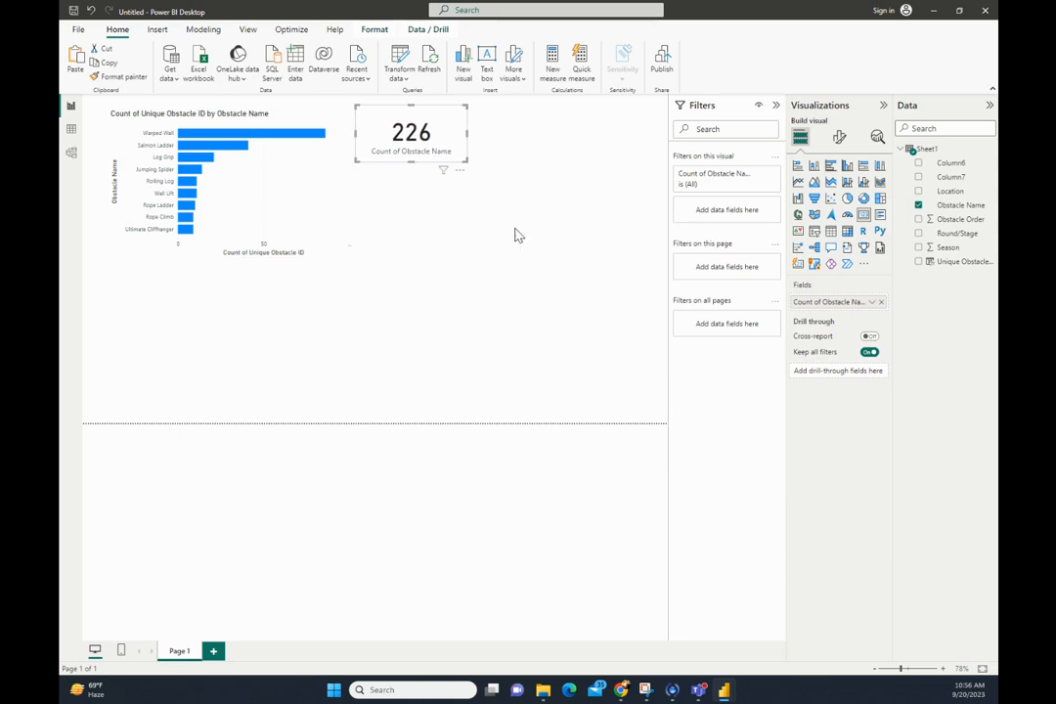
pyautogui.click(426, 274)
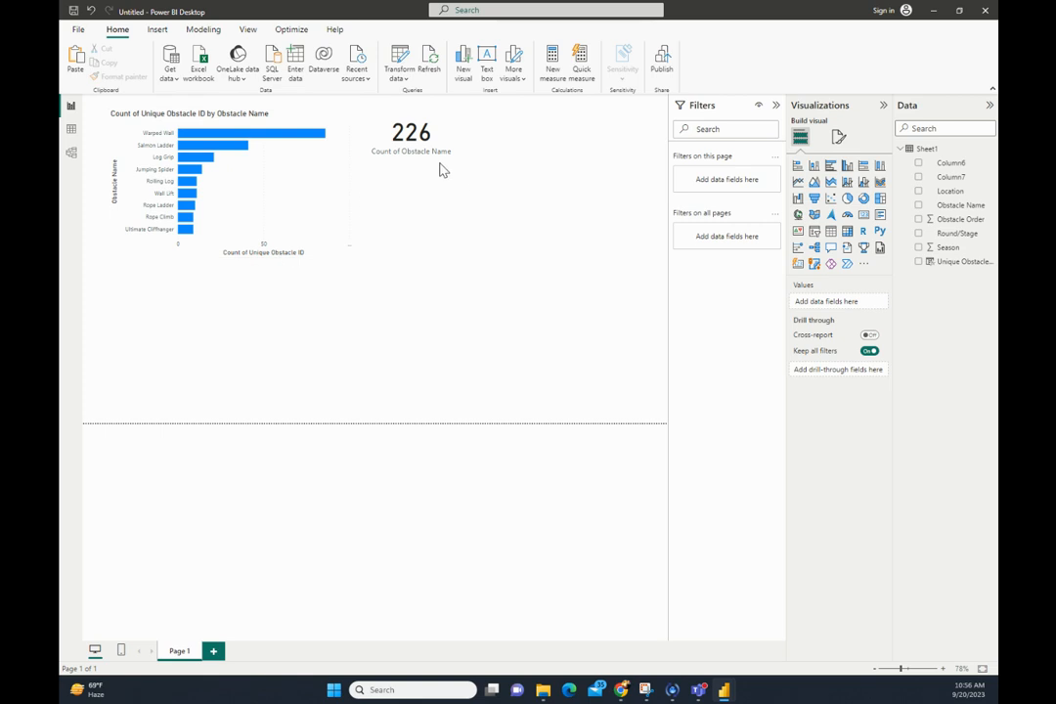
pyautogui.click(452, 137)
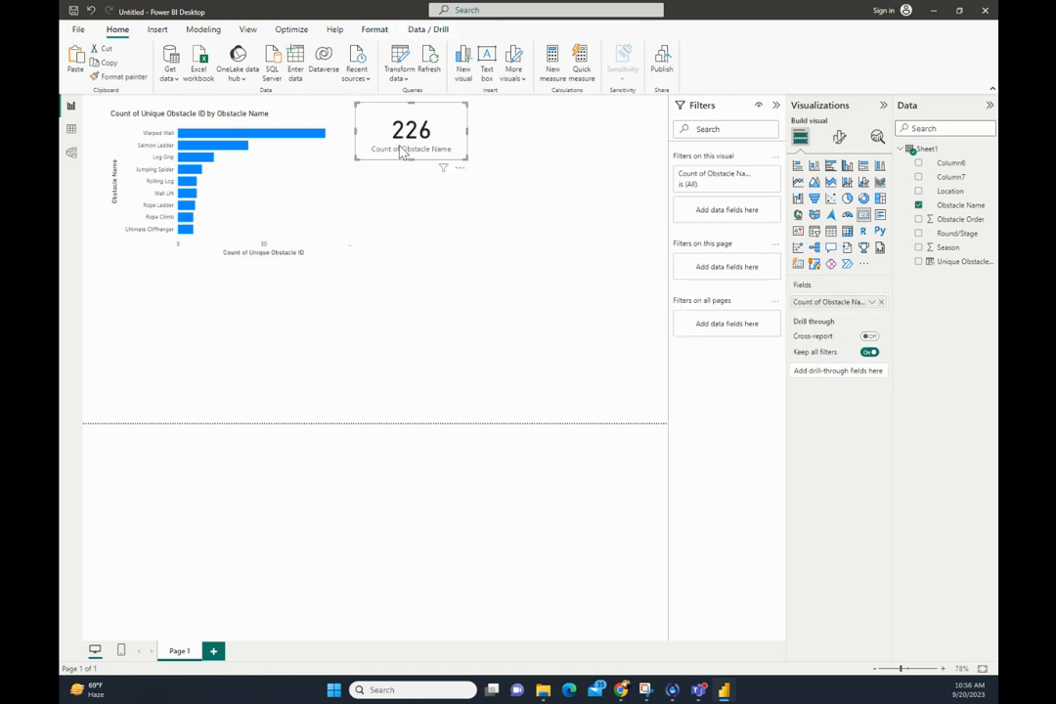
pyautogui.click(322, 206)
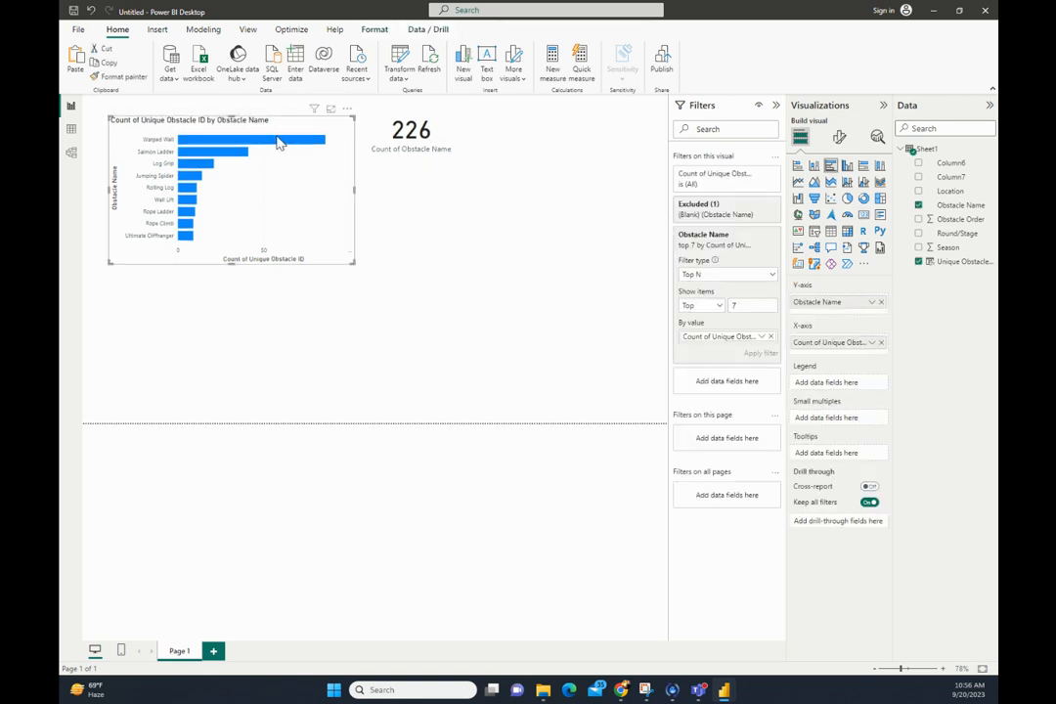
pyautogui.moveTo(281, 144)
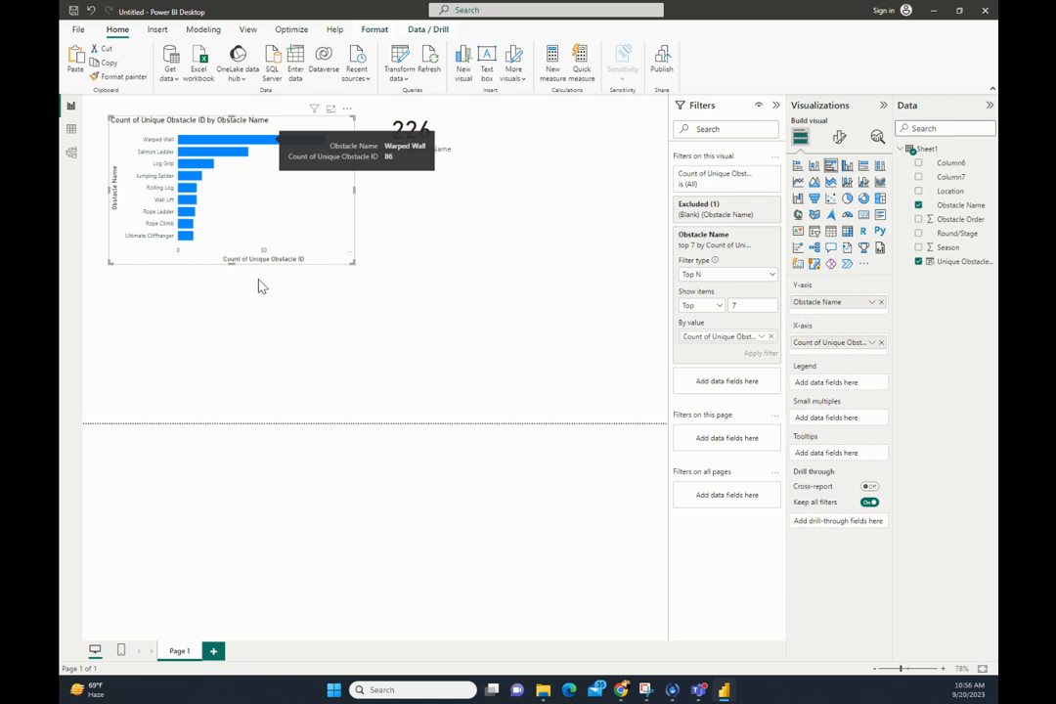
pyautogui.click(525, 271)
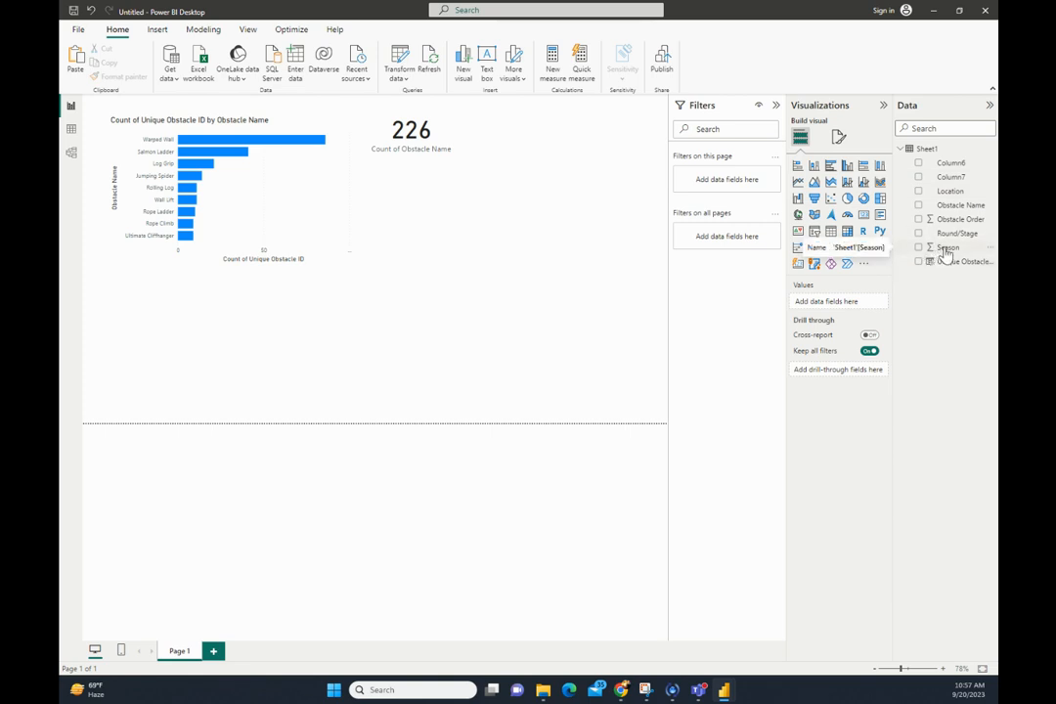
# - Add a Season visual below the bar chart, stretch it to span beneath the chart and card, and convert it to a table
pyautogui.moveTo(946, 252); pyautogui.dragTo(481, 340)
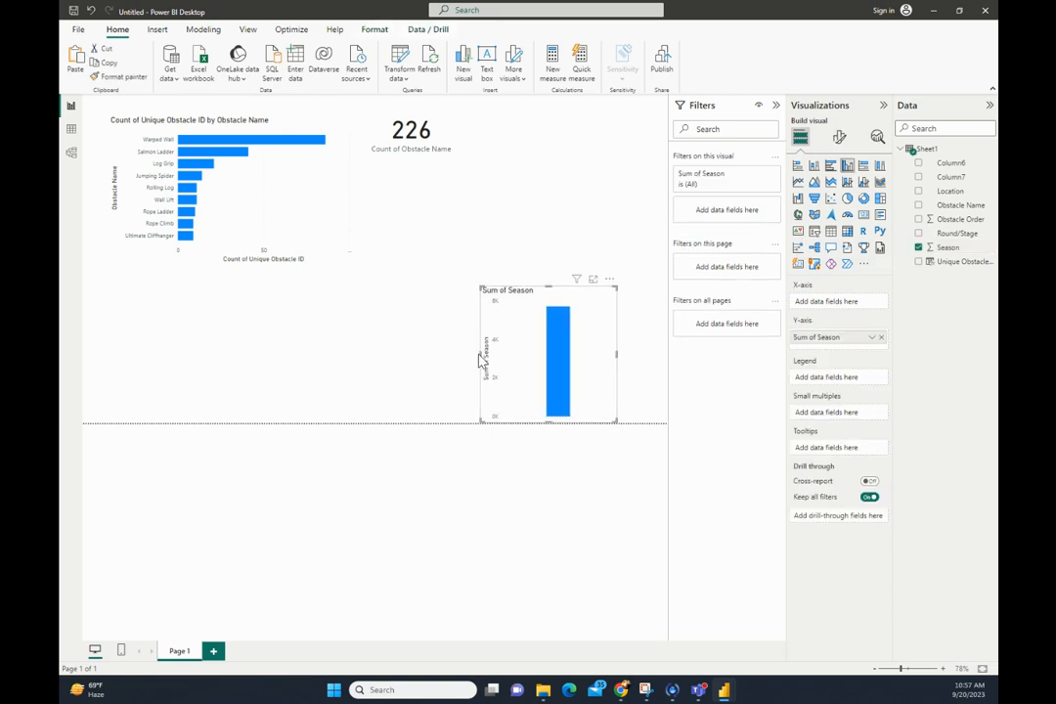
pyautogui.moveTo(480, 354); pyautogui.dragTo(217, 388)
pyautogui.moveTo(303, 380); pyautogui.dragTo(196, 388)
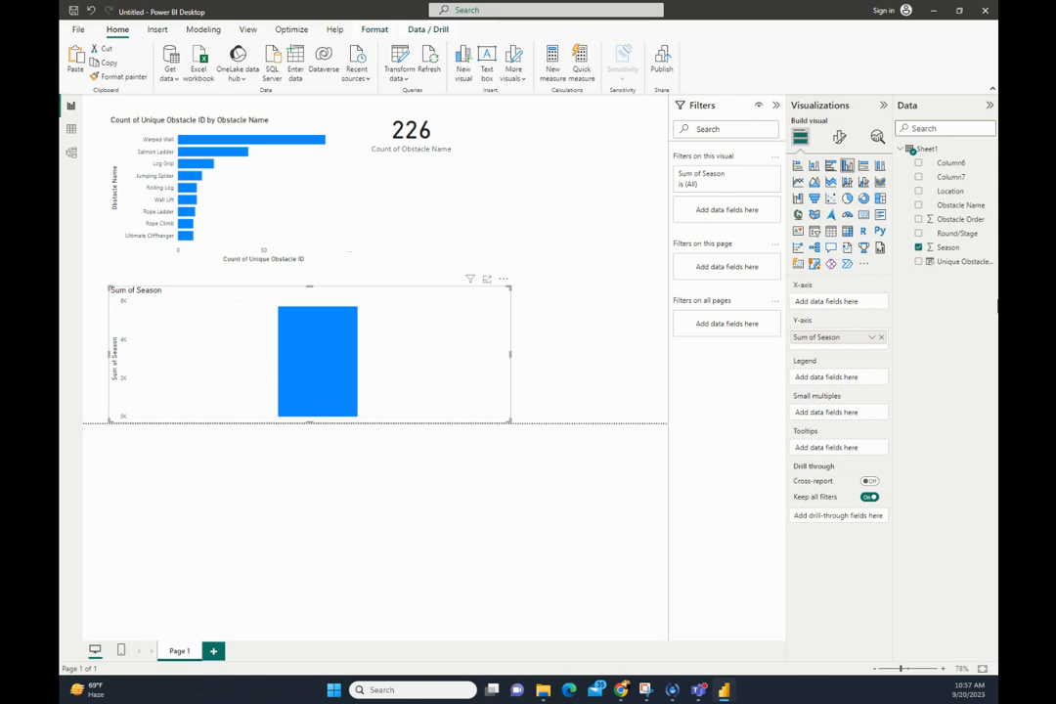
pyautogui.click(847, 232)
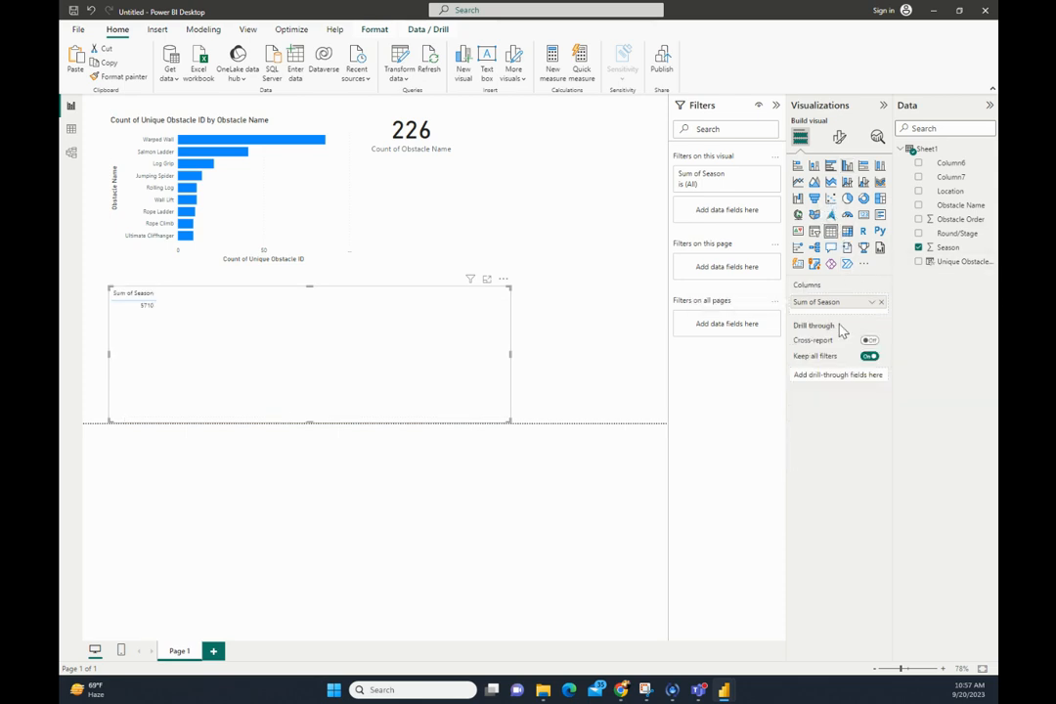
# - Set the Season column's summarization to Don't summarize and replace Sum of Season in the table with Season
pyautogui.click(946, 247)
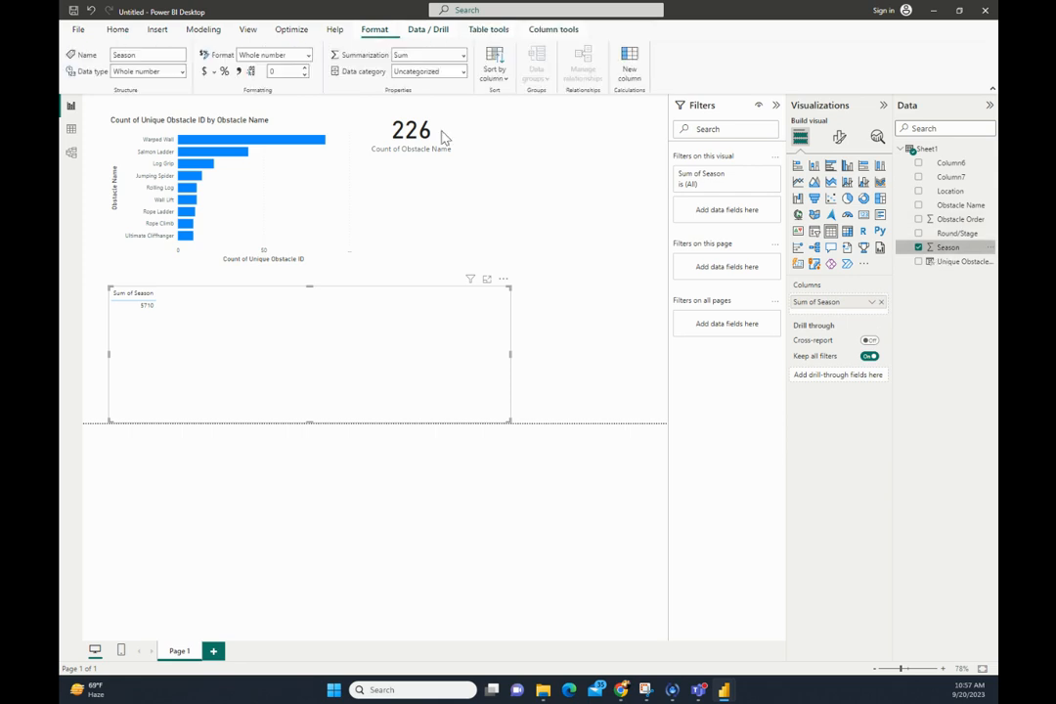
pyautogui.click(396, 55)
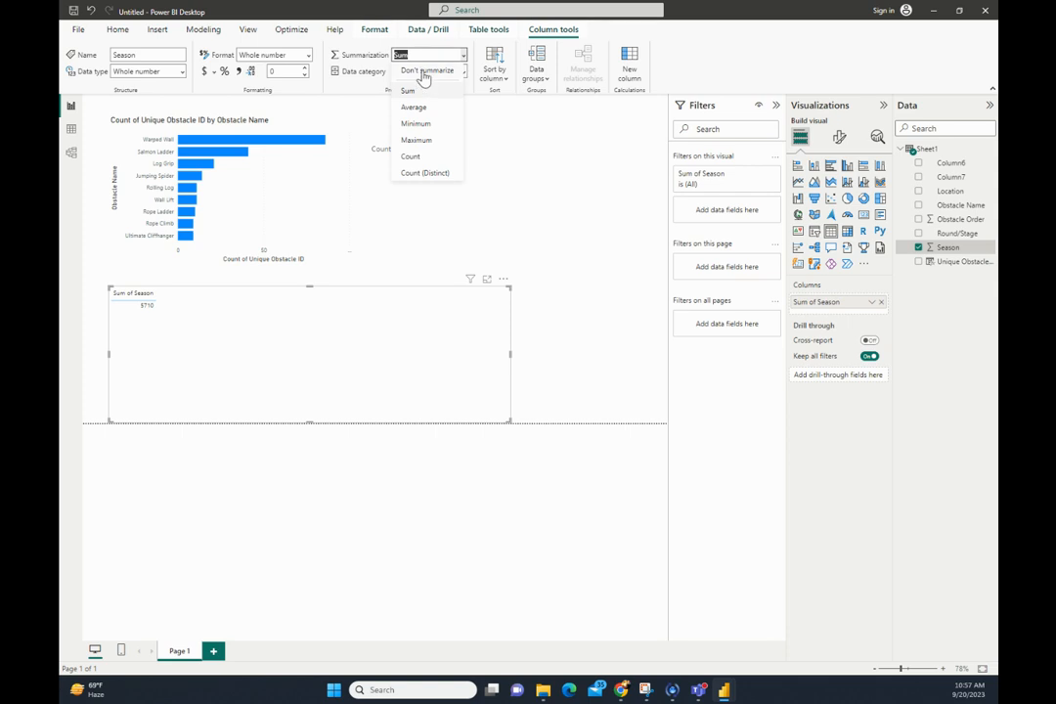
pyautogui.click(423, 72)
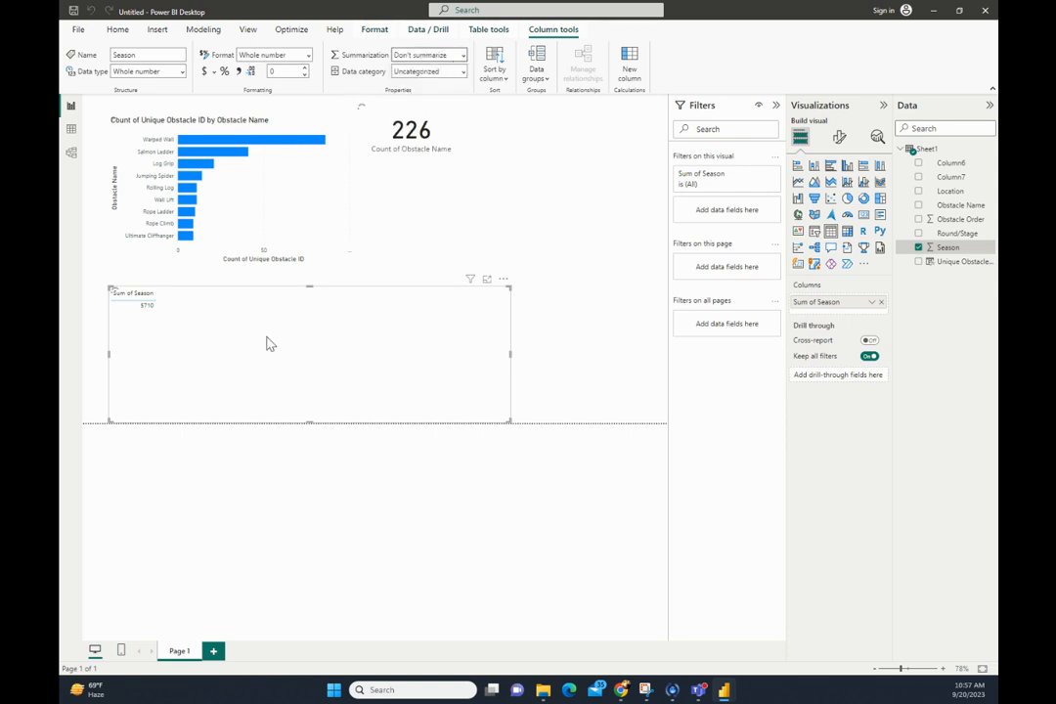
pyautogui.moveTo(948, 248); pyautogui.dragTo(846, 311)
pyautogui.click(881, 316)
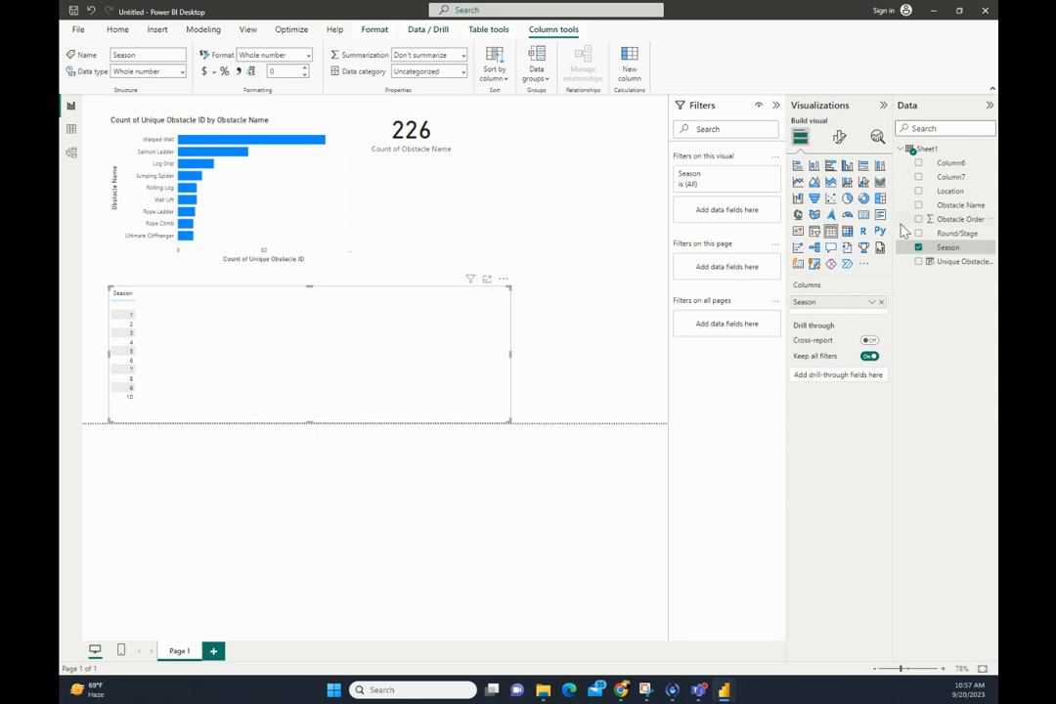
# - Add Unique Obstacle ID to the Season table, aggregated as Count (Distinct)
pyautogui.moveTo(960, 269); pyautogui.dragTo(320, 354)
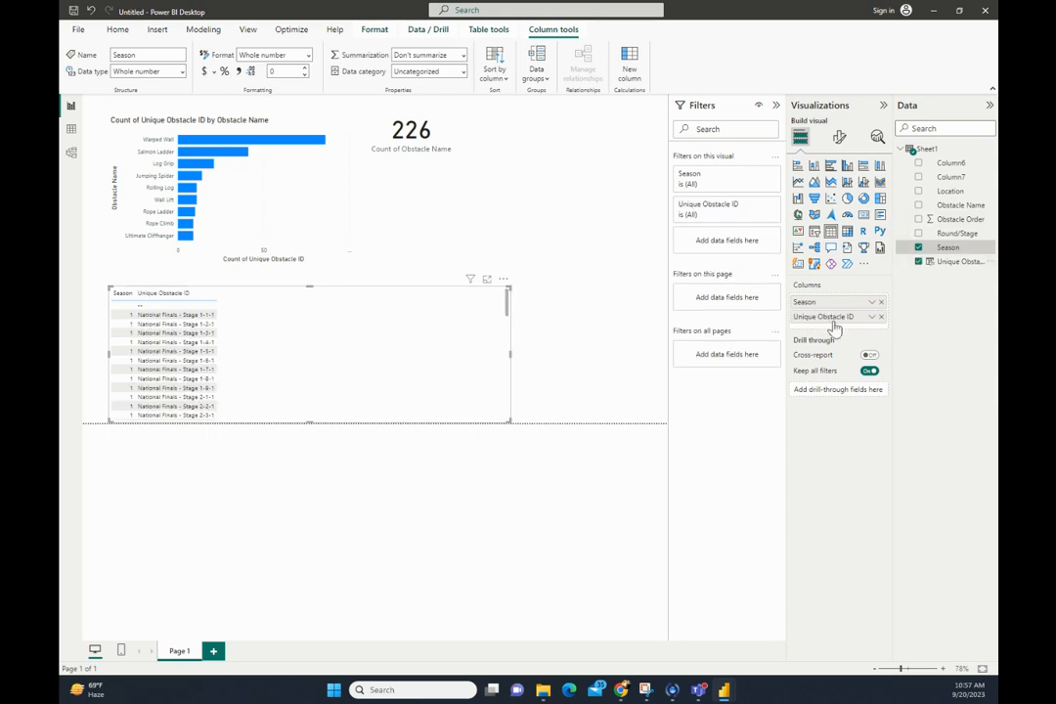
pyautogui.click(876, 317)
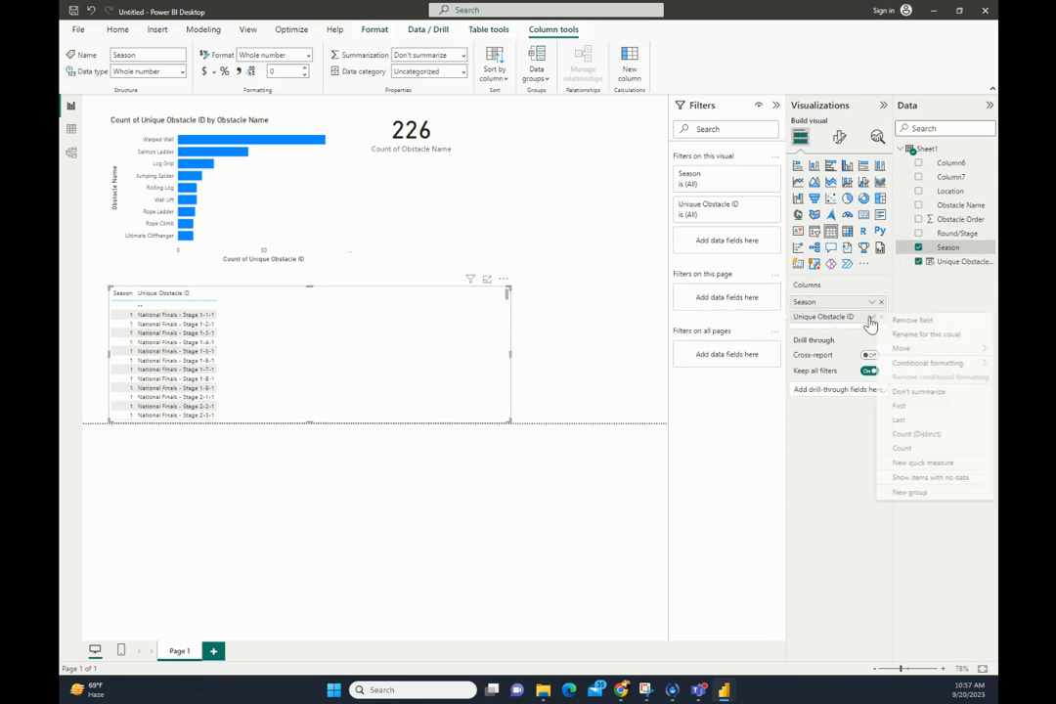
pyautogui.click(913, 434)
# - Set the default summarization of the Unique Obstacle ID column to Count (Distinct)
pyautogui.click(950, 262)
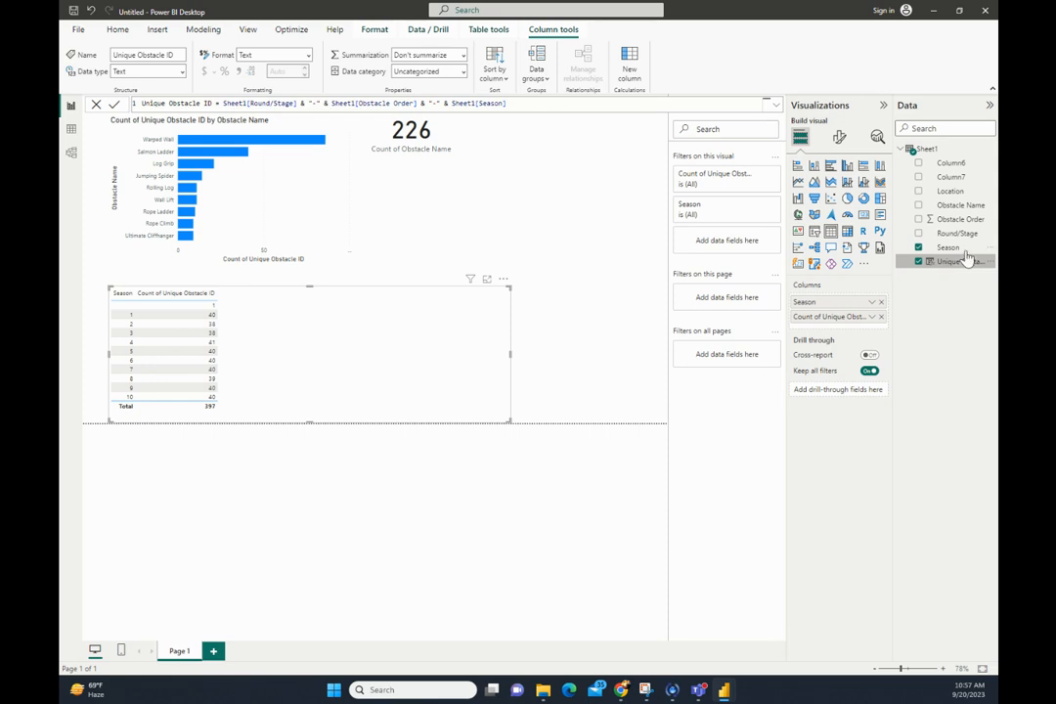
pyautogui.click(463, 71)
pyautogui.click(393, 55)
pyautogui.click(393, 55)
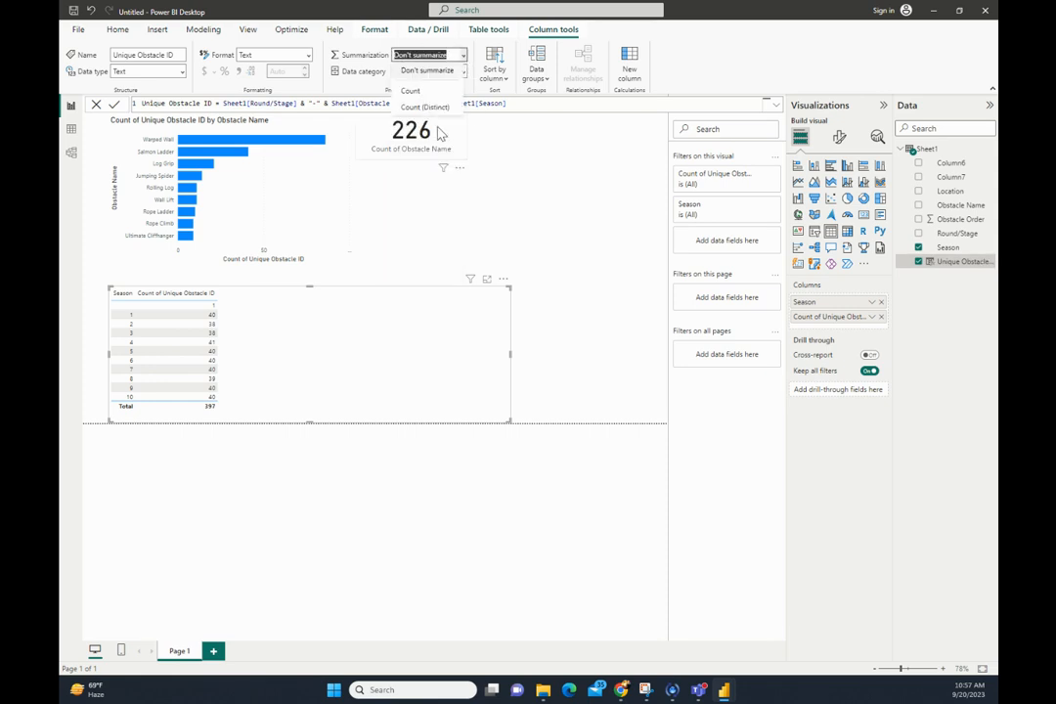
pyautogui.click(425, 107)
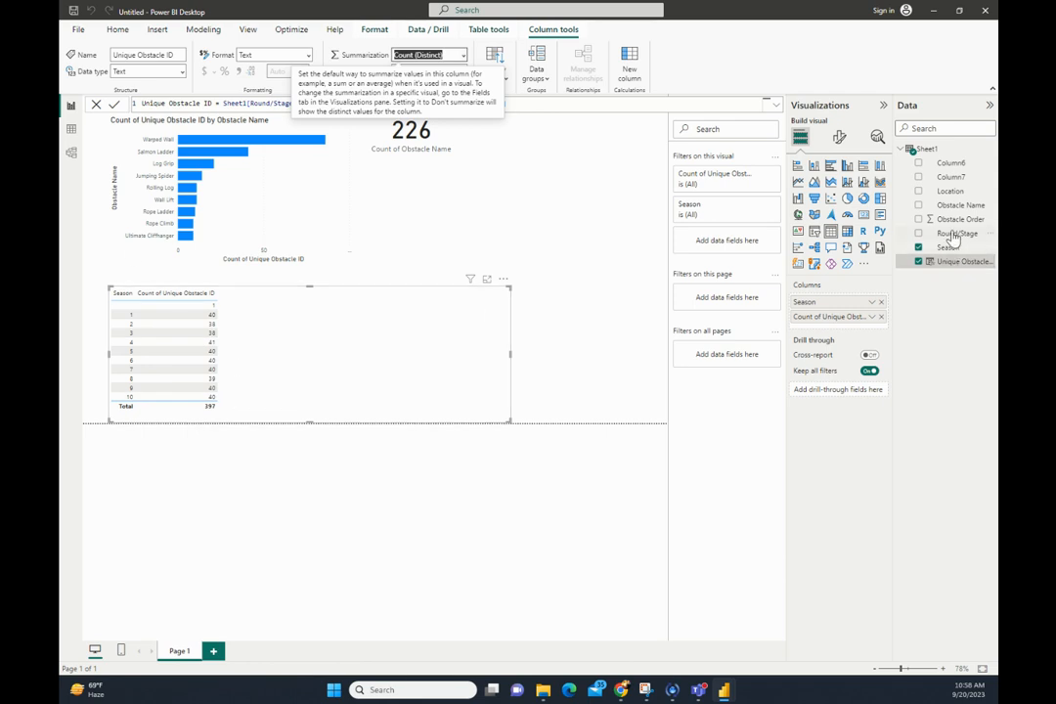
# - Add a distinct count of Round/Stage to the Season table
pyautogui.moveTo(950, 234); pyautogui.dragTo(558, 378)
pyautogui.click(871, 332)
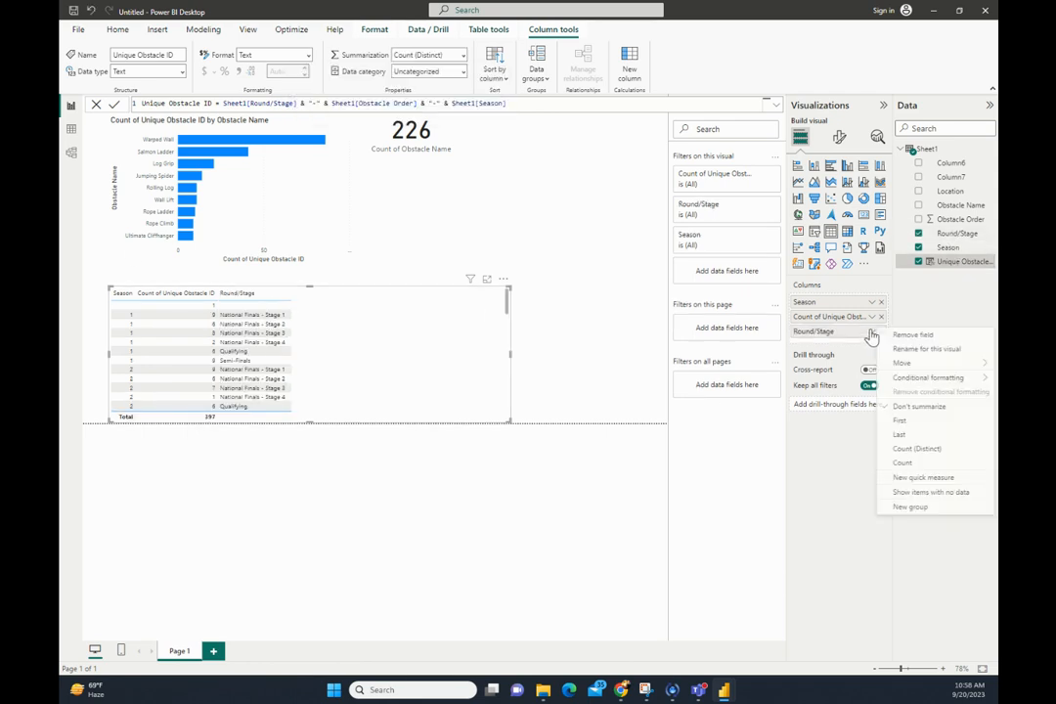
pyautogui.click(901, 463)
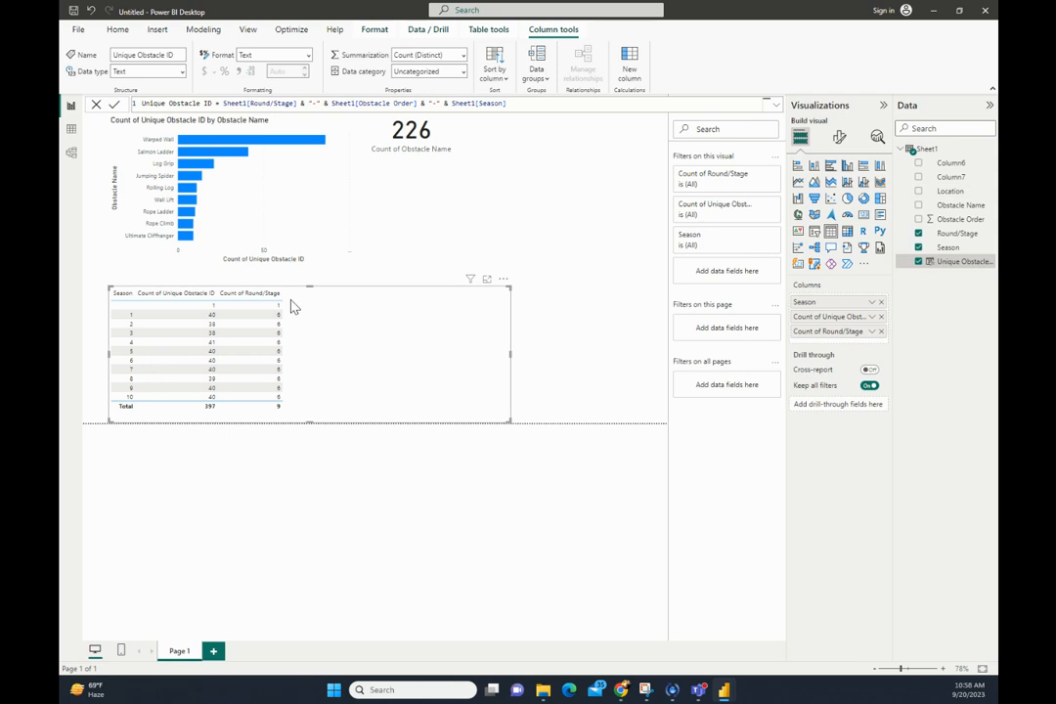
# - Narrow the Season table to roughly the width of its columns and remove the Round/Stage count from it
pyautogui.moveTo(511, 354); pyautogui.dragTo(303, 369)
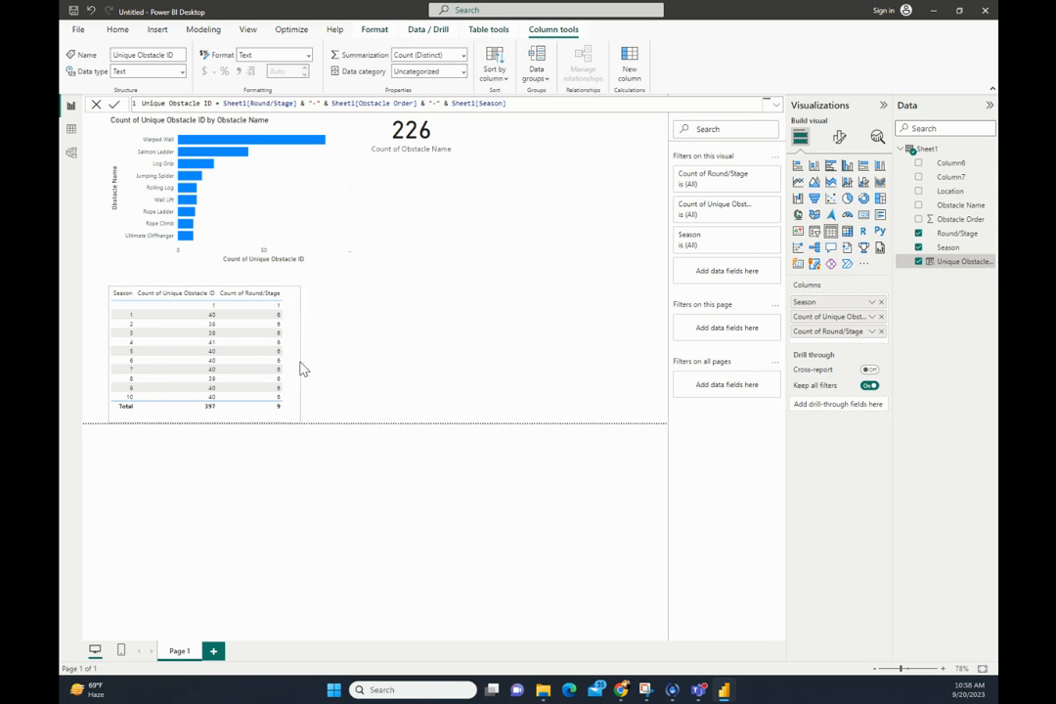
pyautogui.click(881, 332)
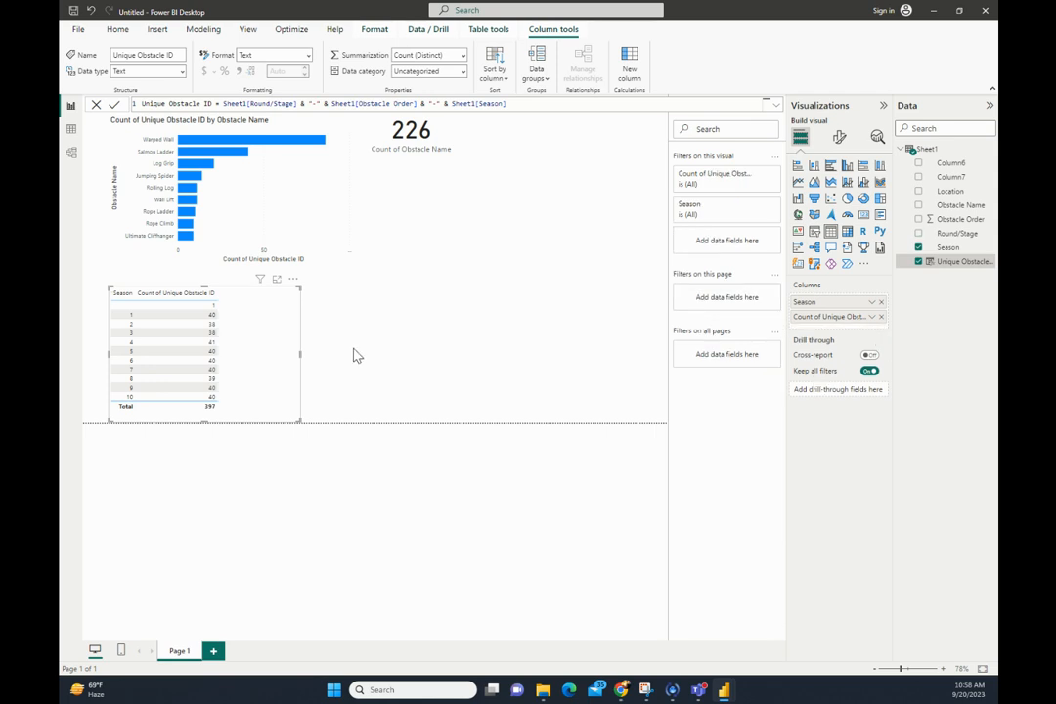
# - Exclude the blank Season row from the Season table
pyautogui.rightClick(130, 314)
pyautogui.click(157, 339)
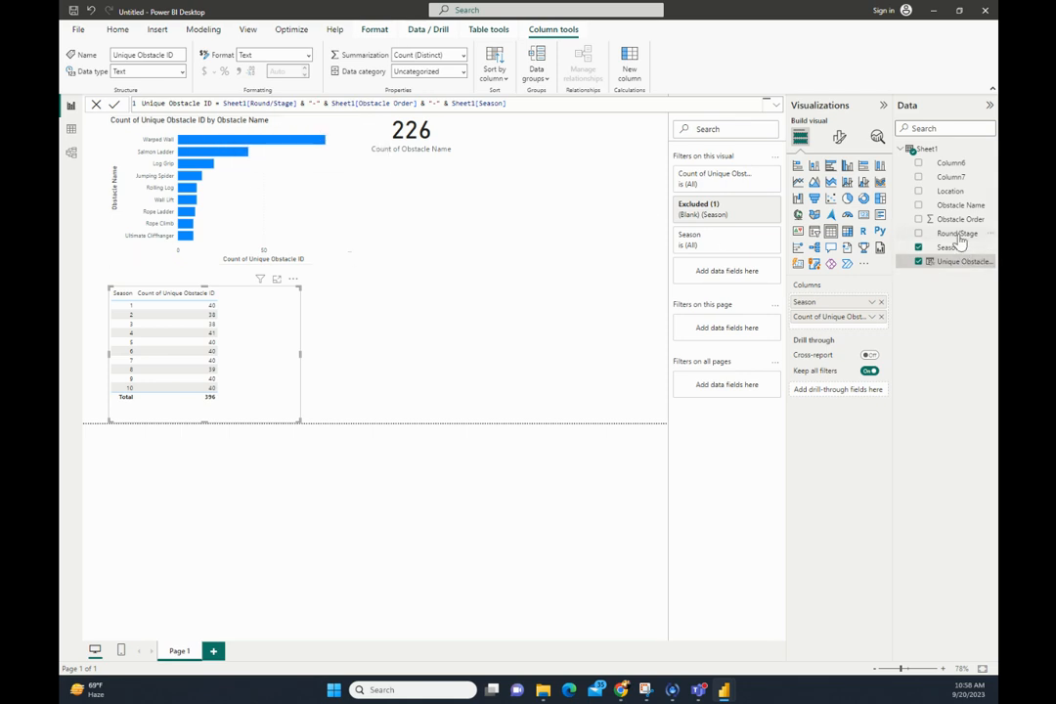
pyautogui.moveTo(958, 237); pyautogui.dragTo(597, 378)
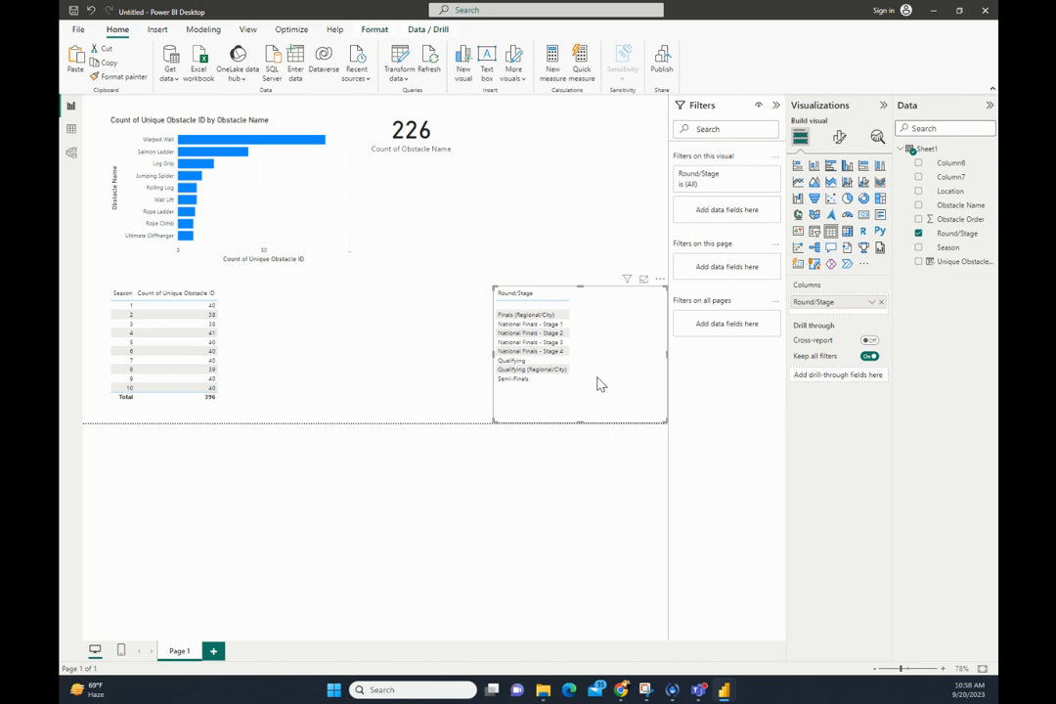
pyautogui.moveTo(602, 382); pyautogui.dragTo(577, 394)
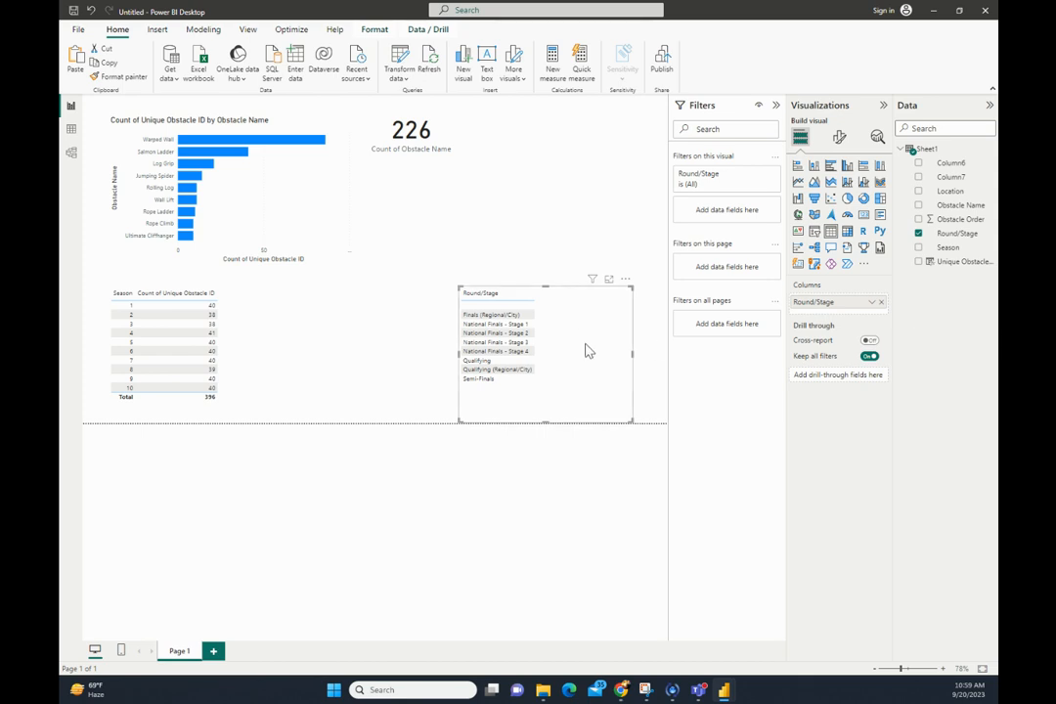
pyautogui.press('Delete')
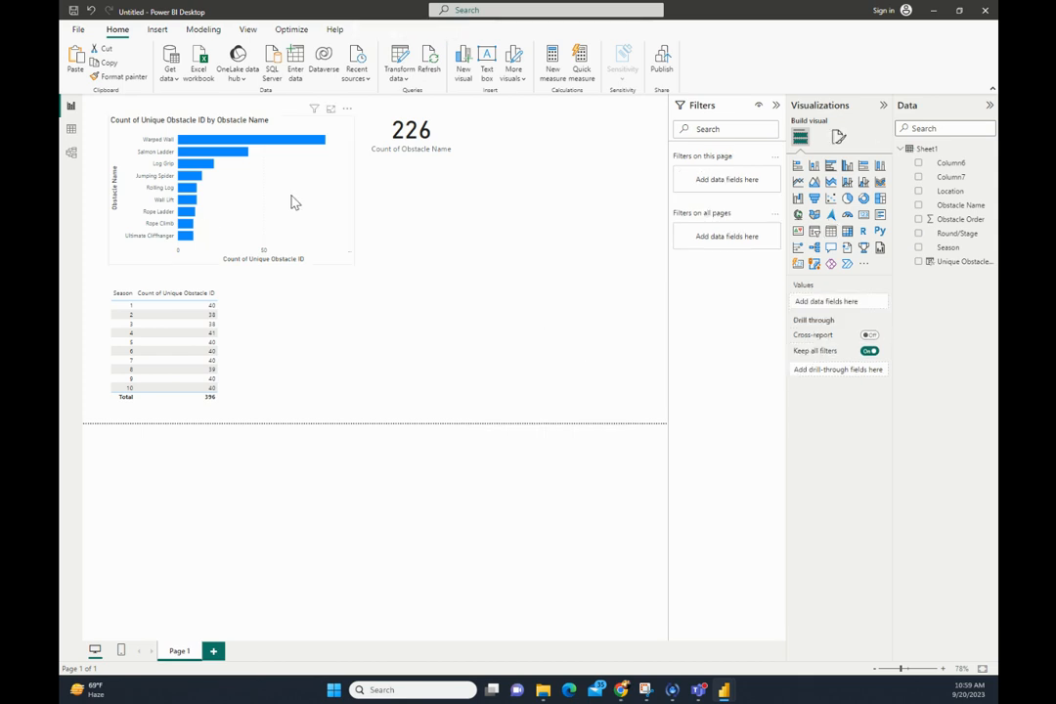
pyautogui.click(250, 166)
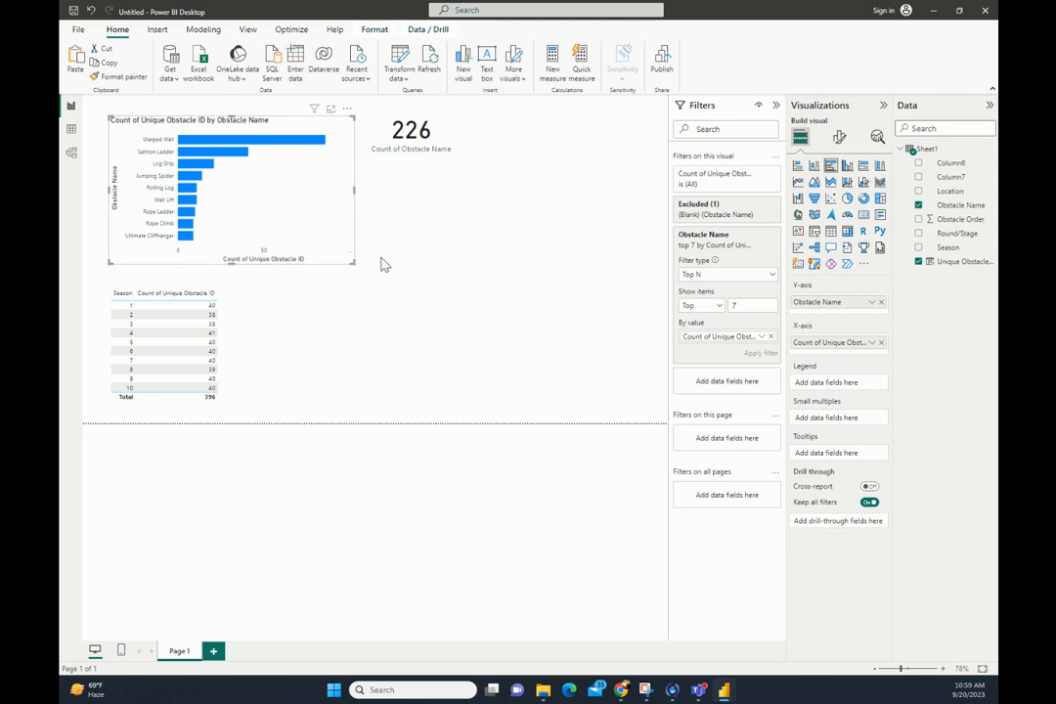
pyautogui.click(577, 317)
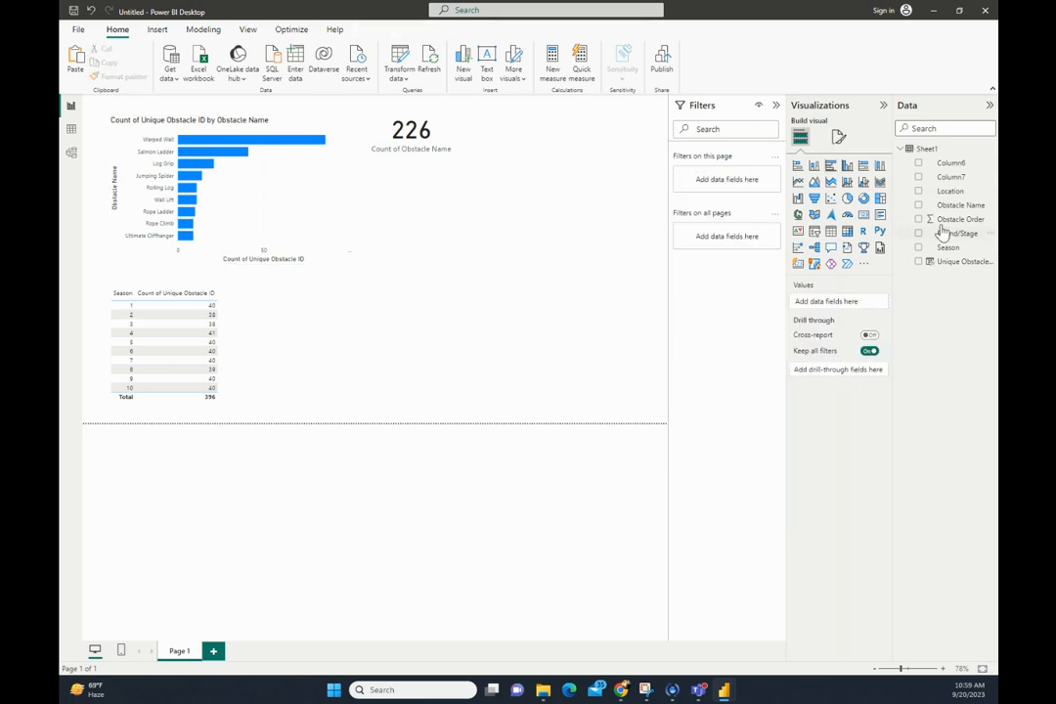
# - Add a new Season visual beside the Season table, widen it, and convert it to a waterfall chart
pyautogui.moveTo(953, 249); pyautogui.dragTo(476, 431)
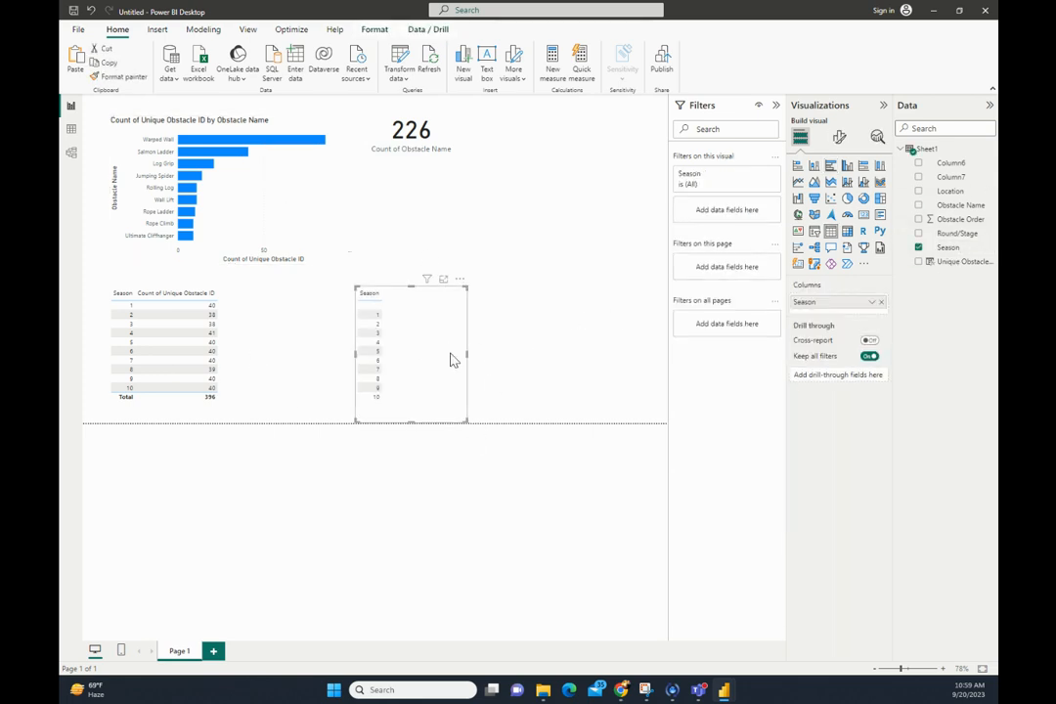
pyautogui.moveTo(467, 358); pyautogui.dragTo(627, 335)
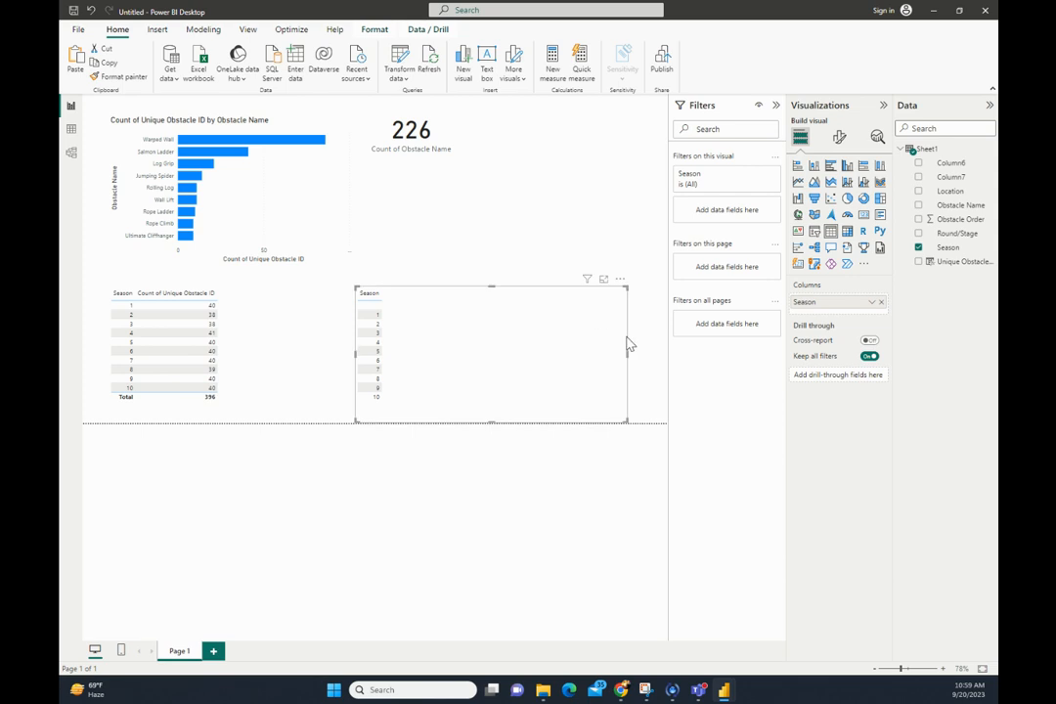
pyautogui.click(798, 197)
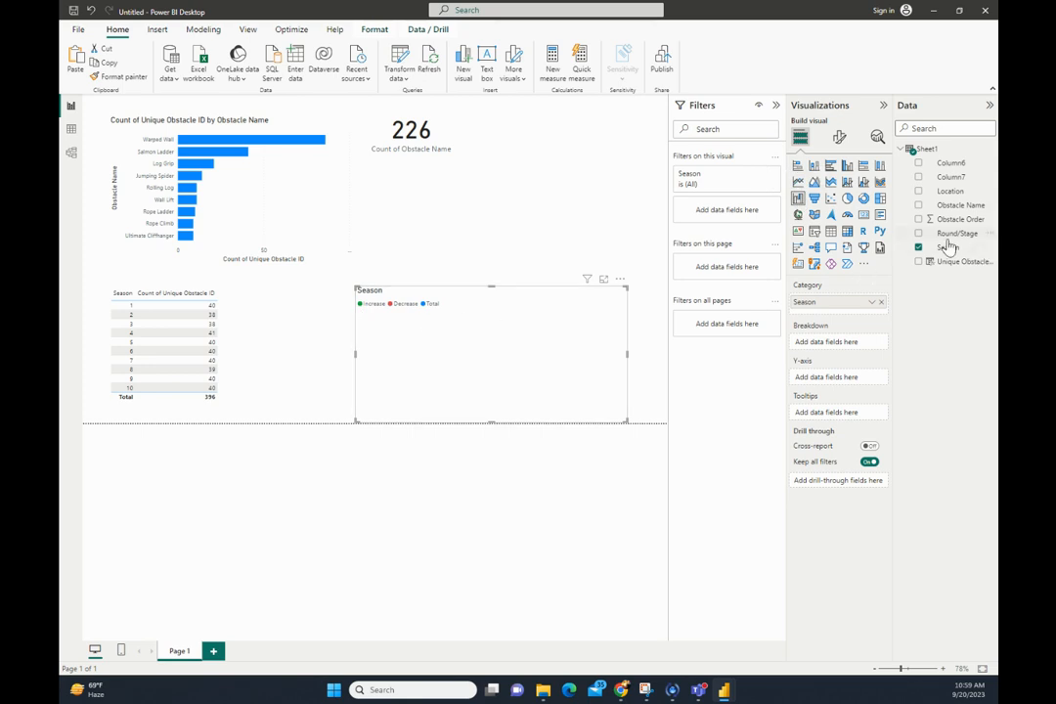
# - Assign Unique Obstacle ID as the waterfall chart's Y-axis value and Obstacle Name as its breakdown
pyautogui.moveTo(948, 268); pyautogui.dragTo(840, 381)
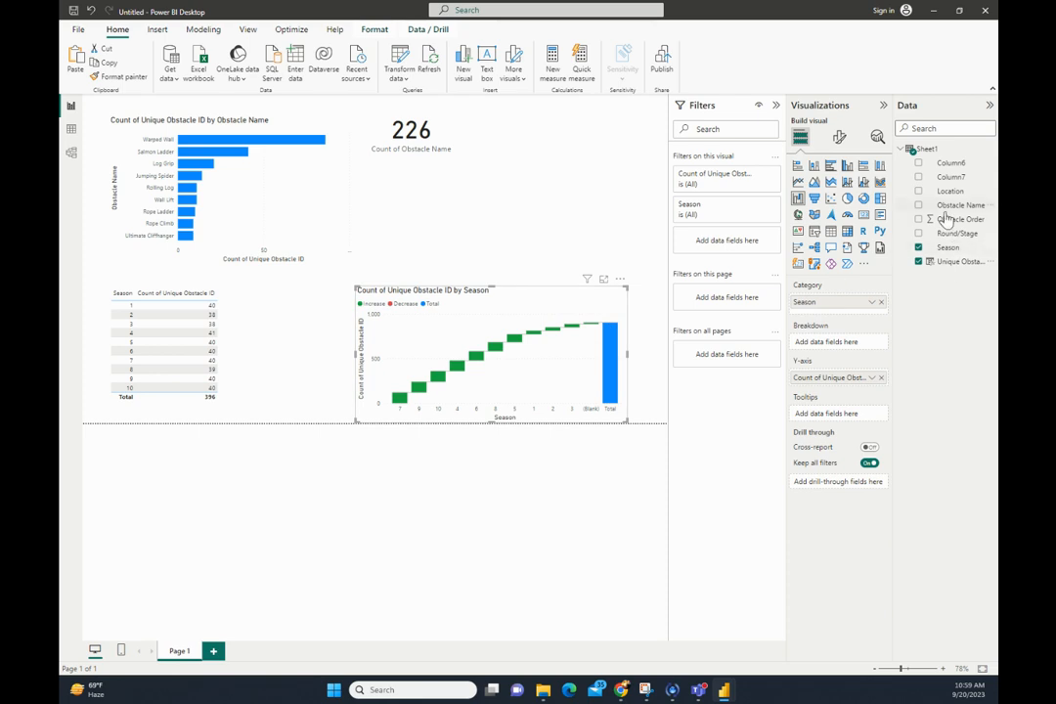
pyautogui.moveTo(949, 211); pyautogui.dragTo(844, 344)
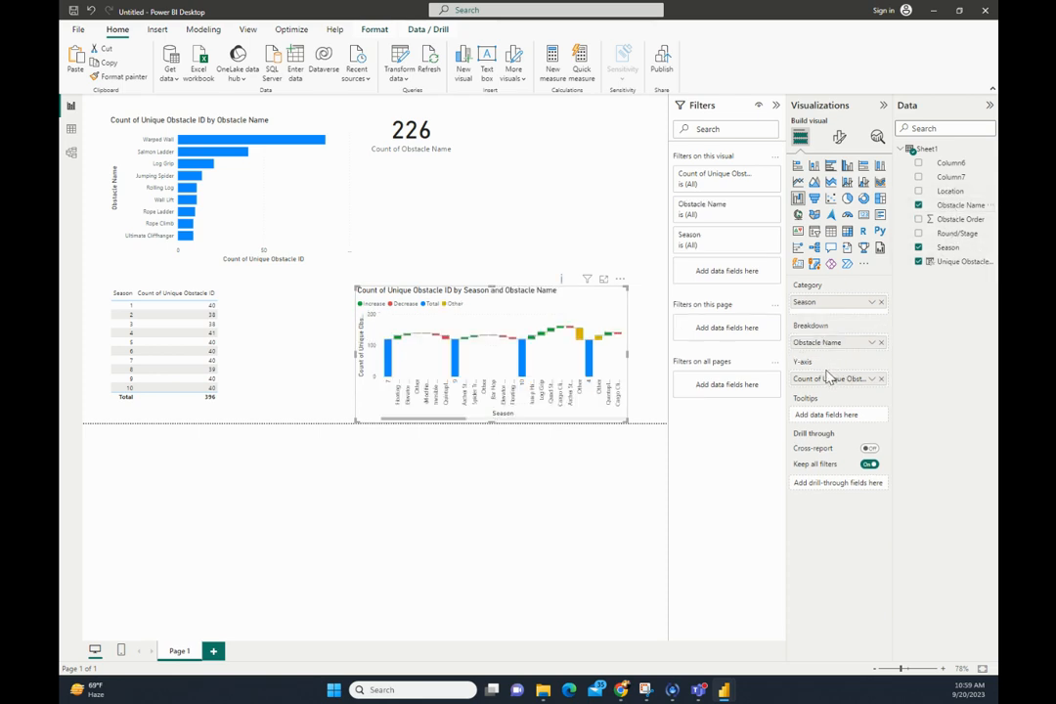
# - Extend the waterfall chart toward the Season table and convert it to a stacked area chart
pyautogui.moveTo(358, 294); pyautogui.dragTo(270, 290)
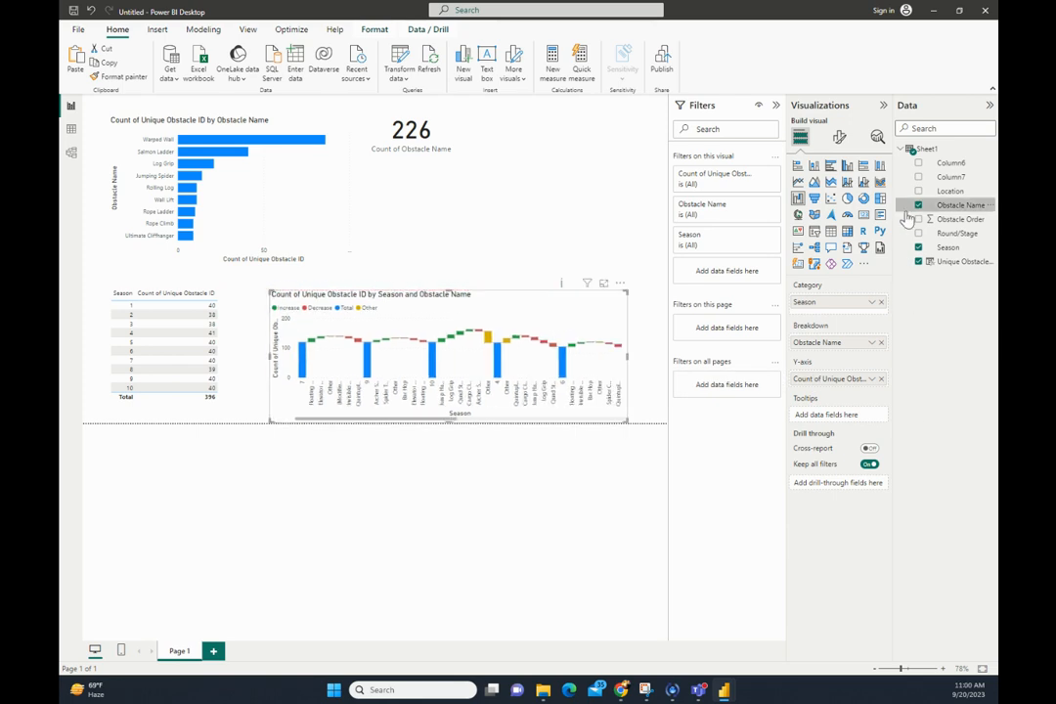
pyautogui.click(816, 182)
pyautogui.click(830, 182)
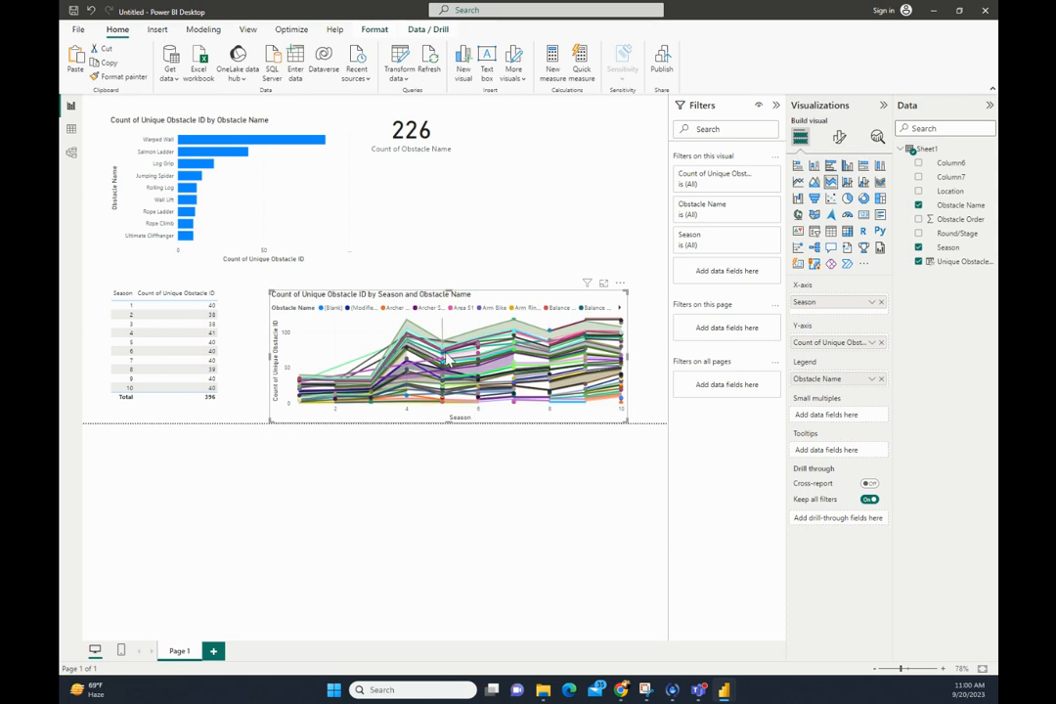
pyautogui.moveTo(451, 338)
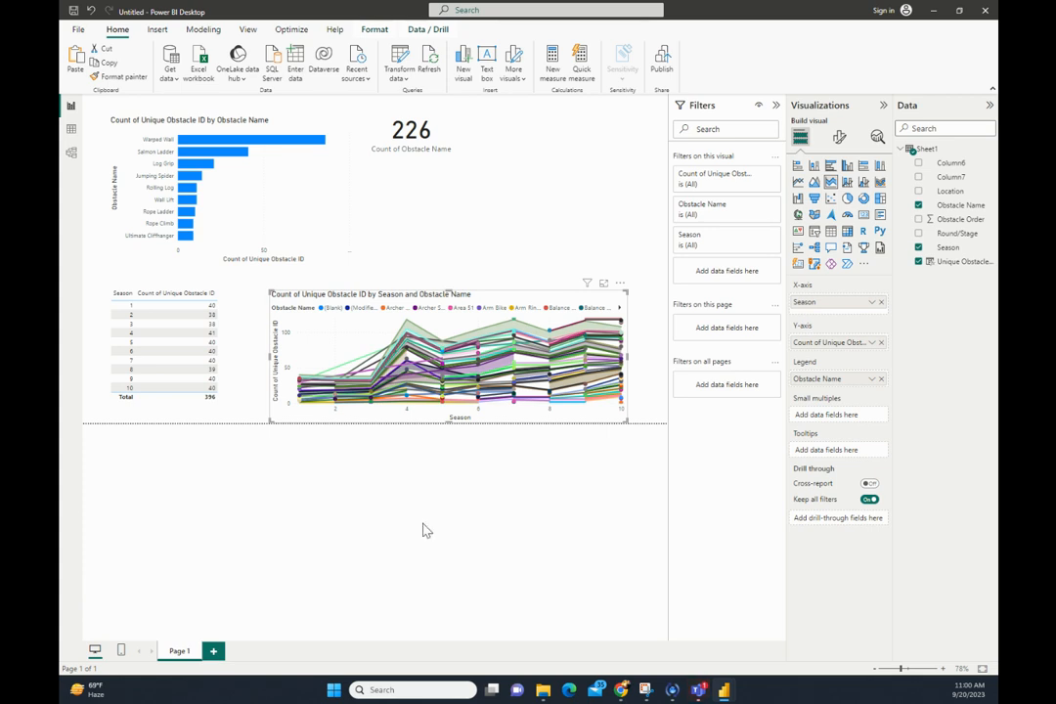
# - Collapse the Filters and Visualizations panes to enlarge the report page
pyautogui.click(346, 234)
pyautogui.click(775, 104)
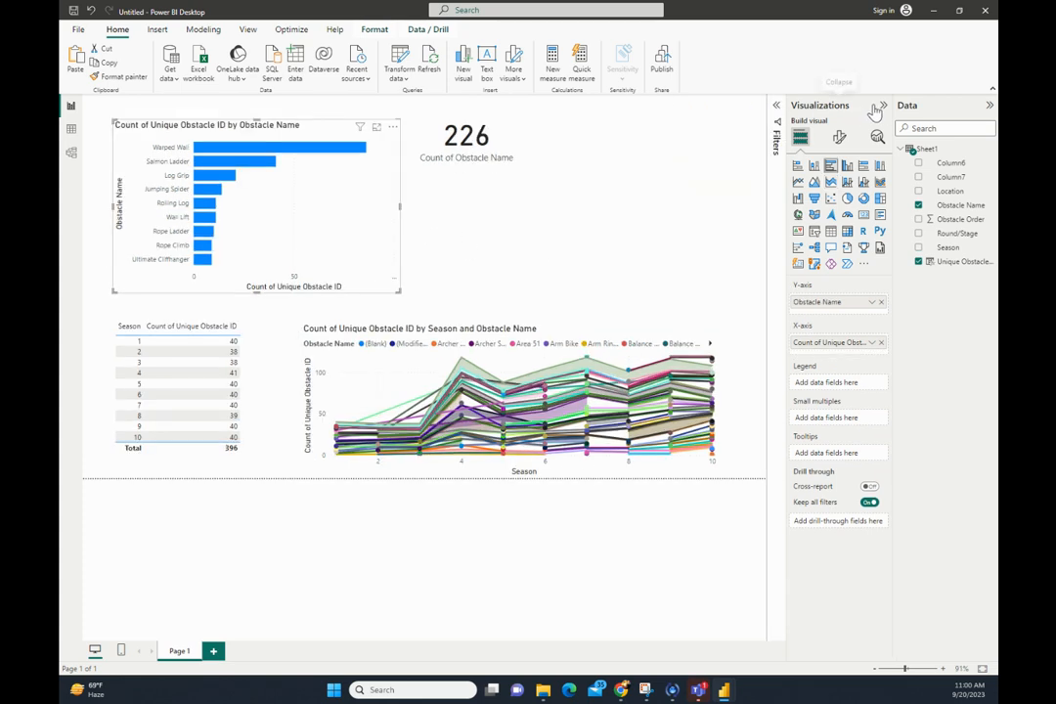
pyautogui.click(883, 105)
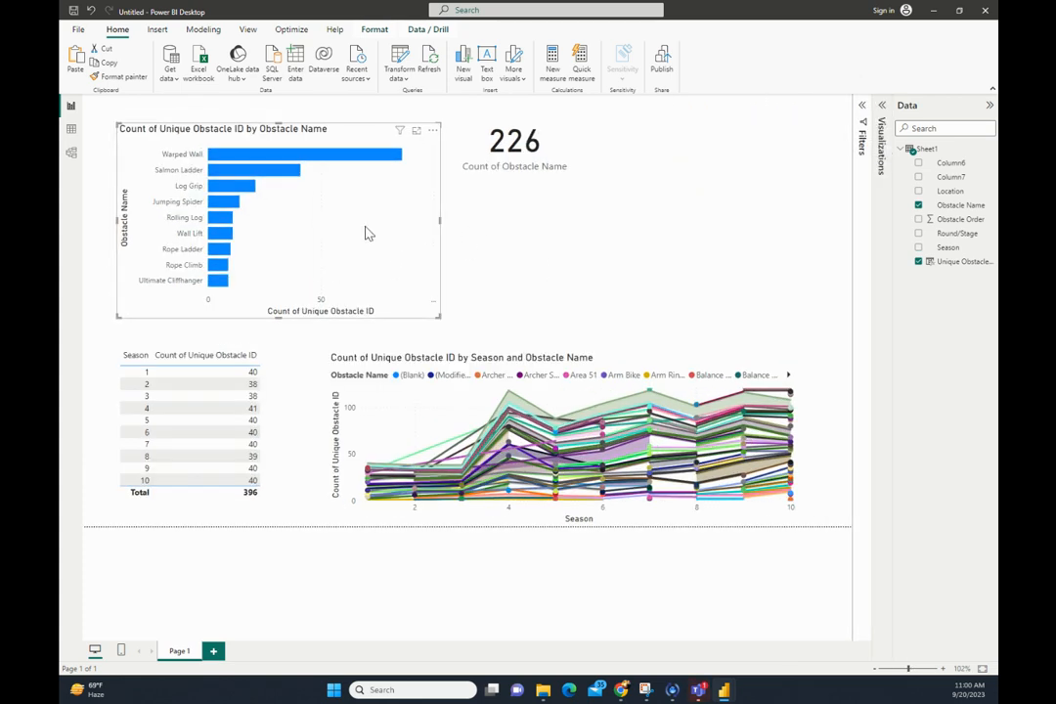
pyautogui.click(72, 11)
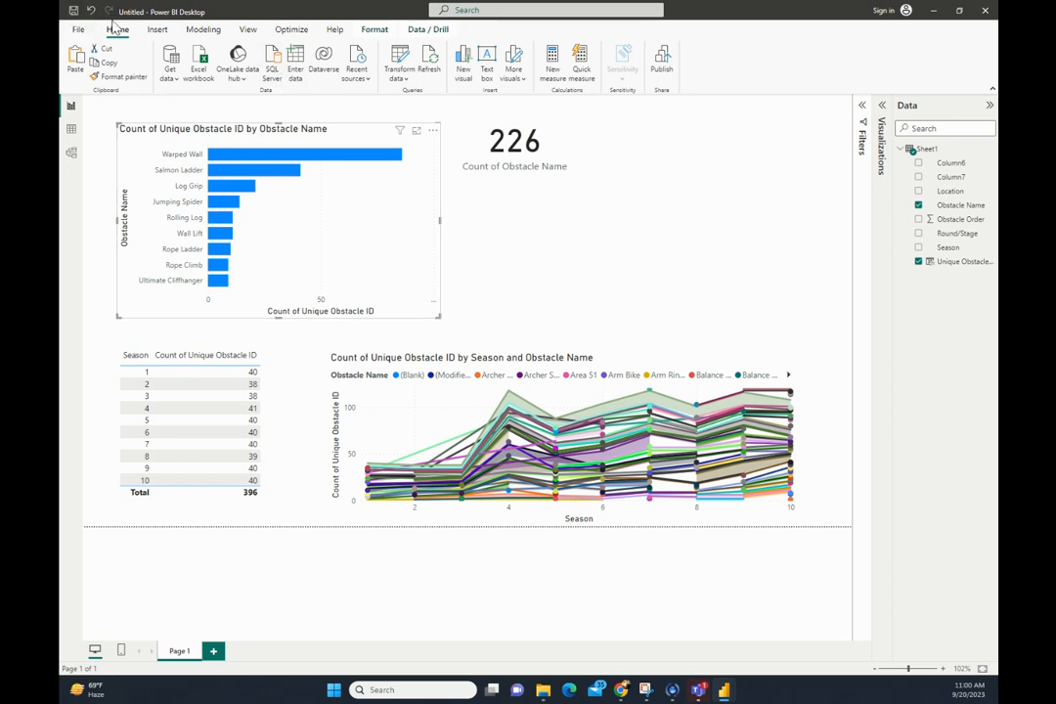